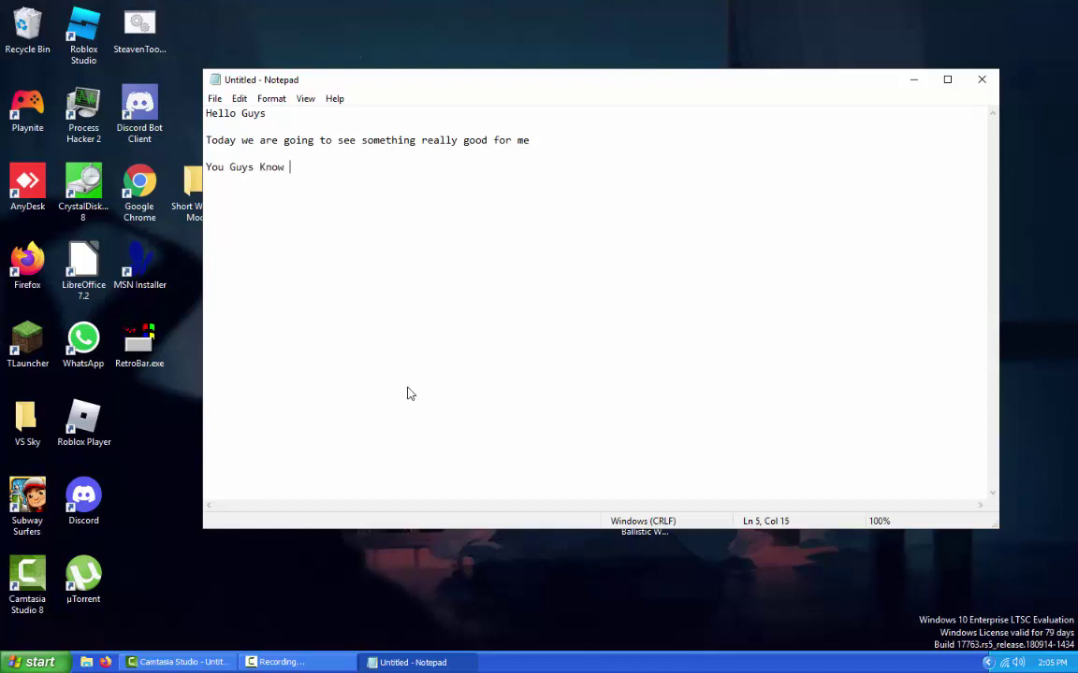
# Complete the note's last line with "Windows 11 since it leaked but Now i will view a blog from microsoft to Make prove that".
pyautogui.write('Windows 11 since it leaked but Now')
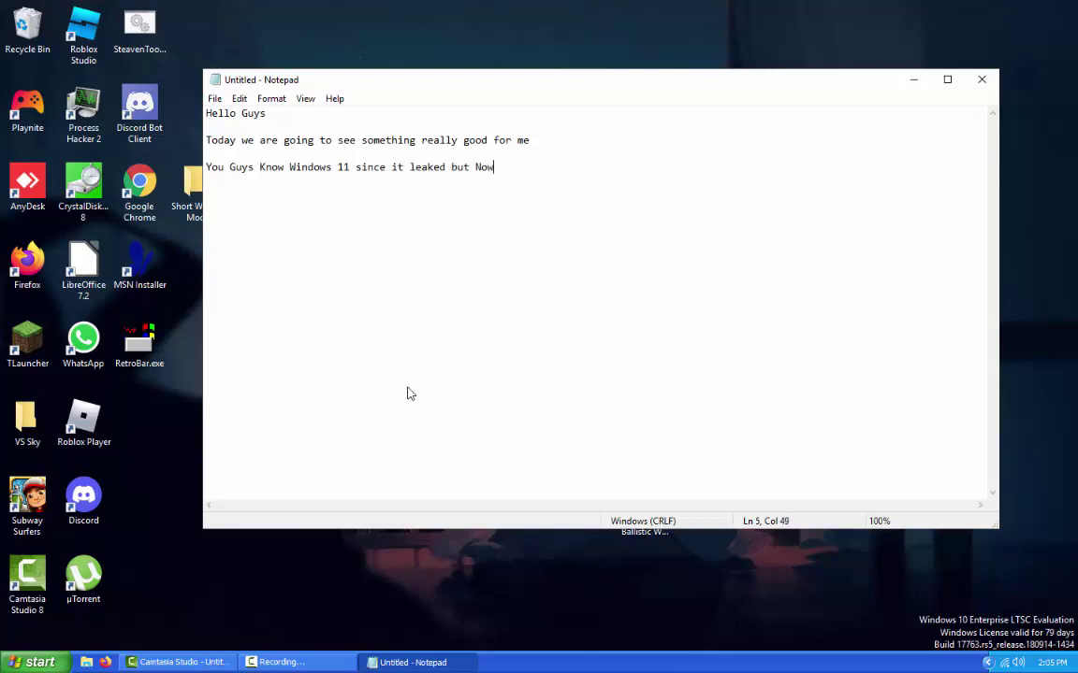
pyautogui.write(' i will view a blog from m')
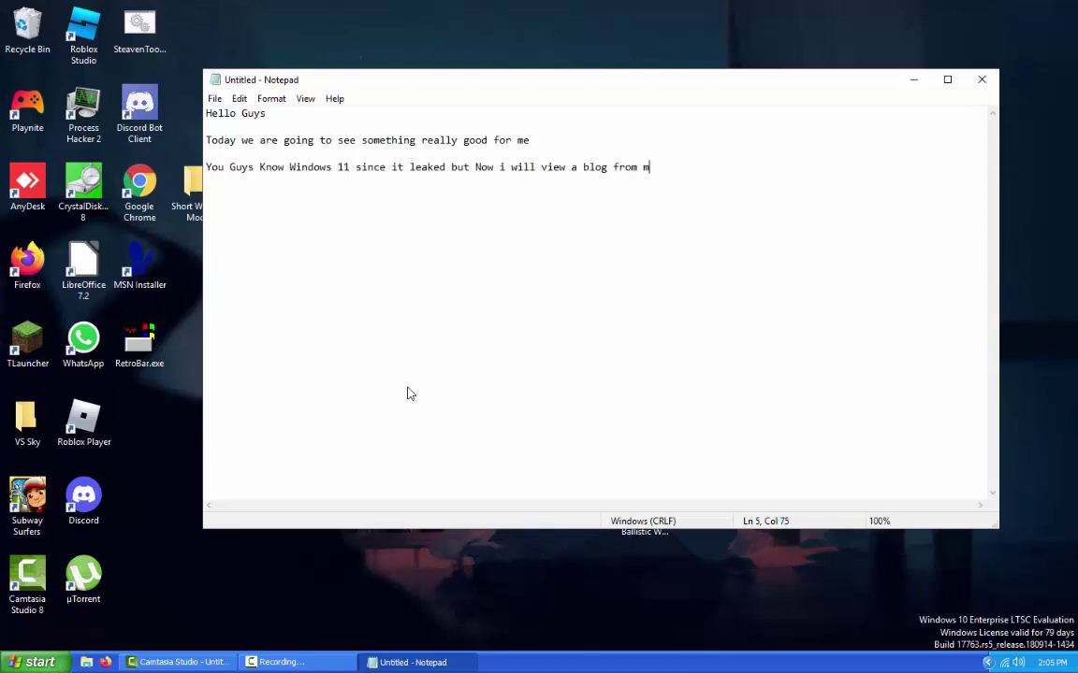
pyautogui.write('icrosoft to Make p')
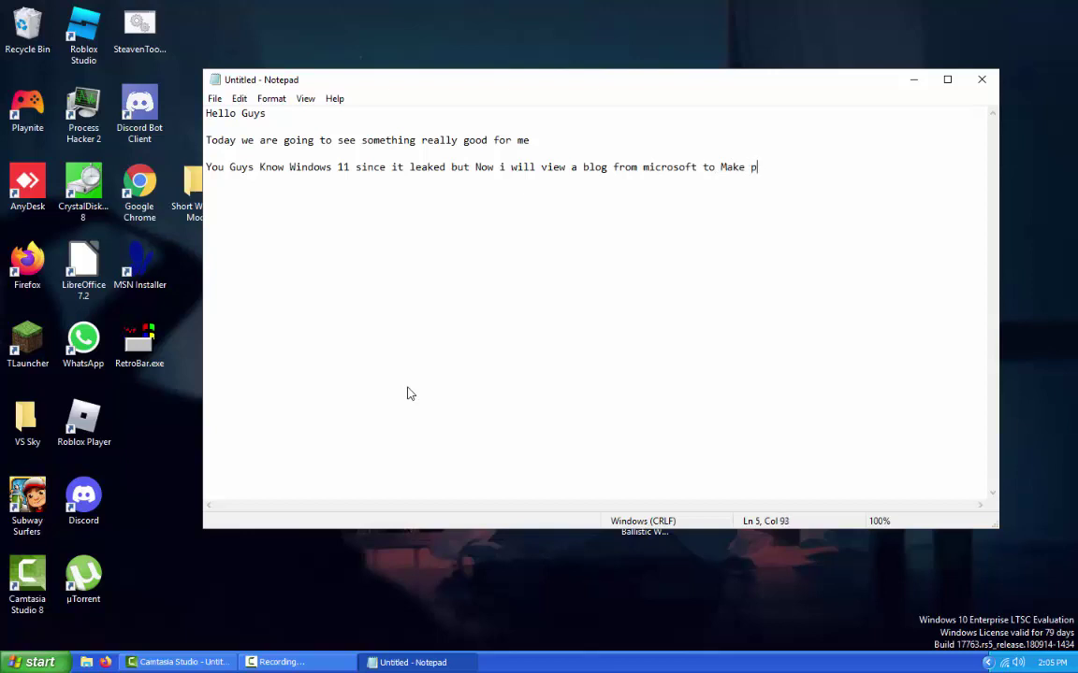
pyautogui.write('rovoe')
pyautogui.press('BackSpace')
pyautogui.write('e that')
pyautogui.click(913, 79)
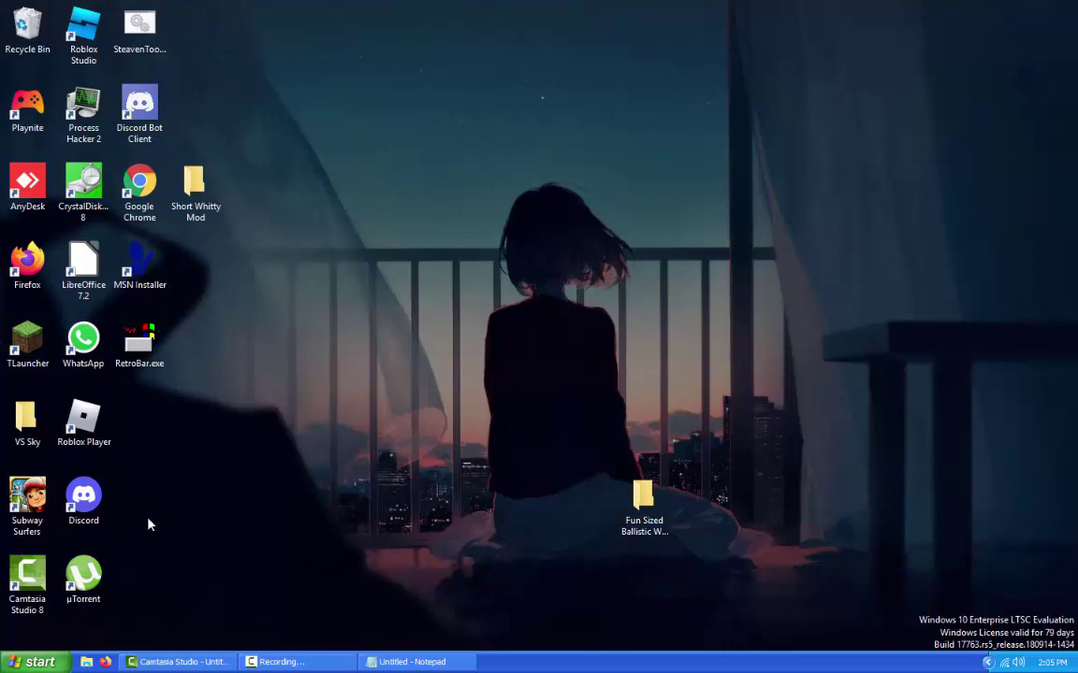
# In Firefox, search the web for "Windows Blog" and open the article "Windows 11 available on October 5".
pyautogui.doubleClick(27, 262)
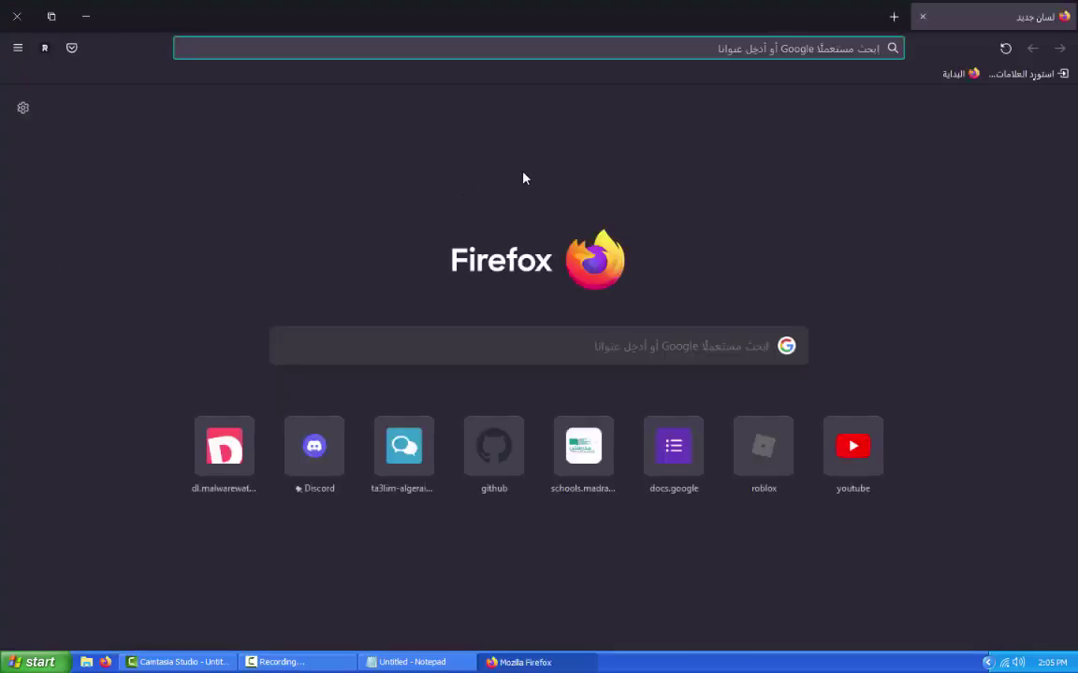
pyautogui.write('MWin')
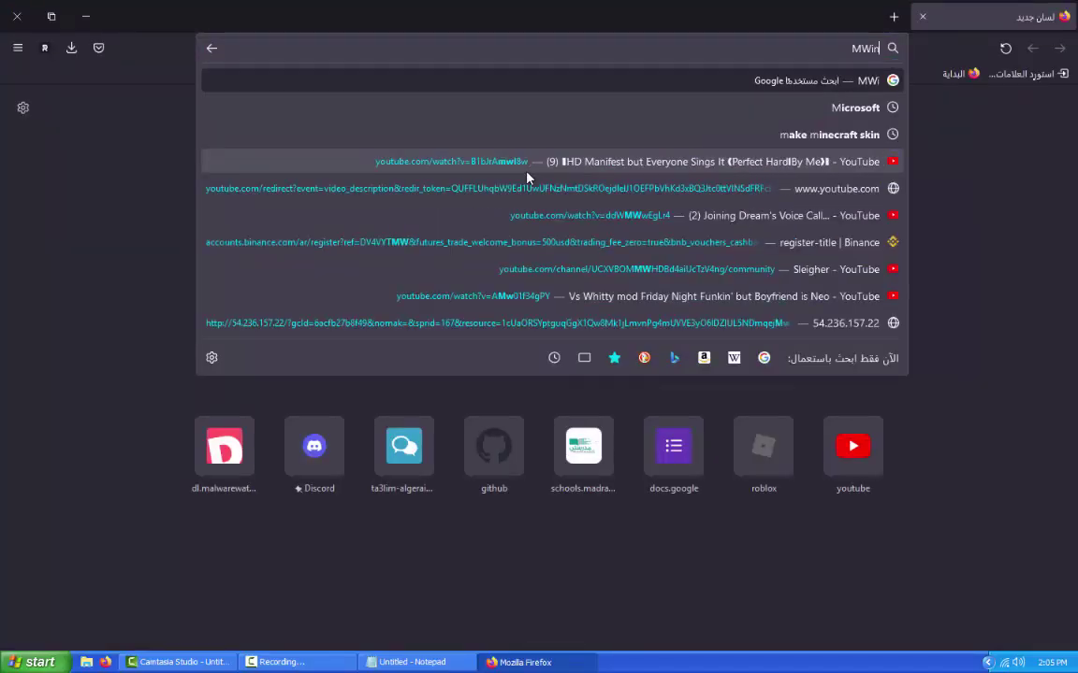
pyautogui.write('do')
pyautogui.press('BackSpace')
pyautogui.press('BackSpace')
pyautogui.press('BackSpace')
pyautogui.press('BackSpace')
pyautogui.press('BackSpace')
pyautogui.press('BackSpace')
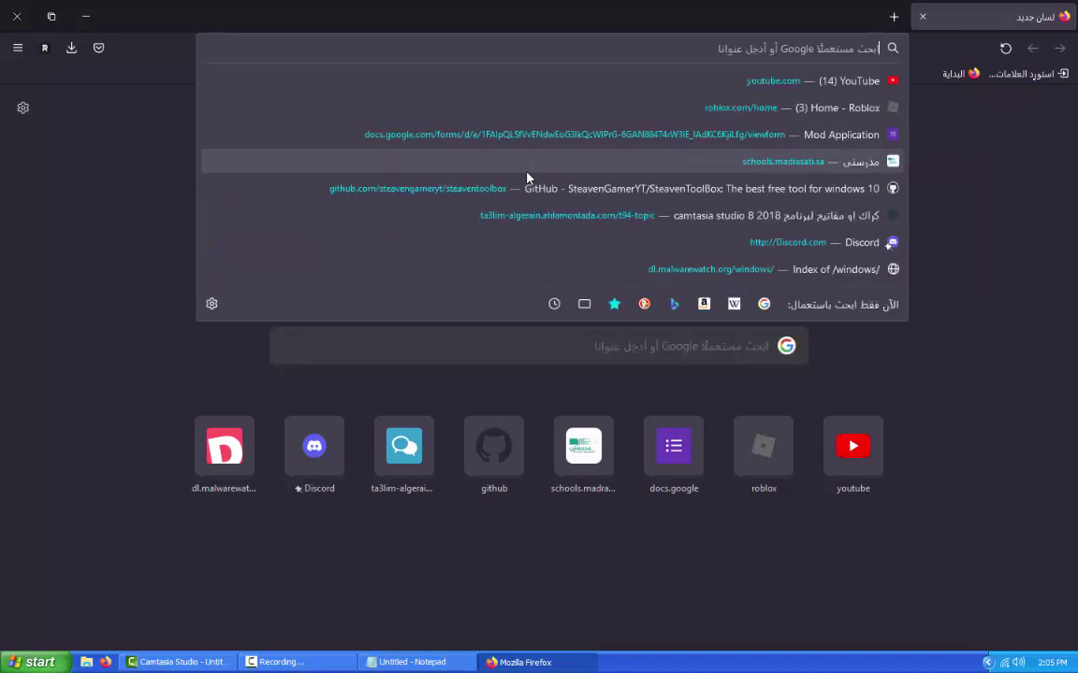
pyautogui.write('Windows 8')
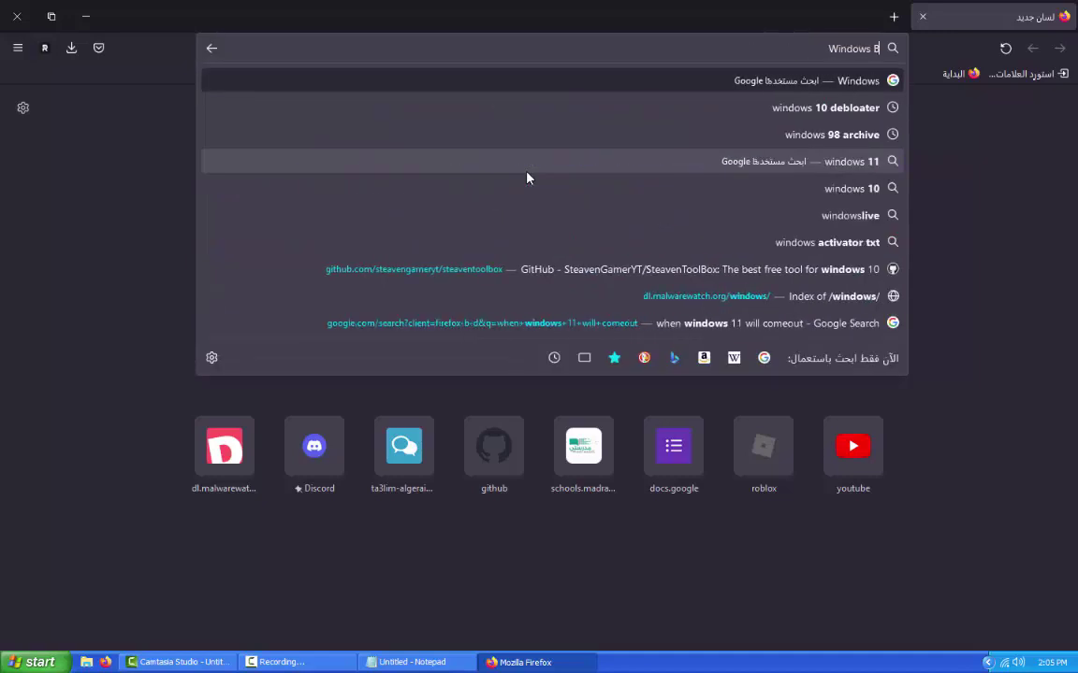
pyautogui.write('log')
pyautogui.press('Return')
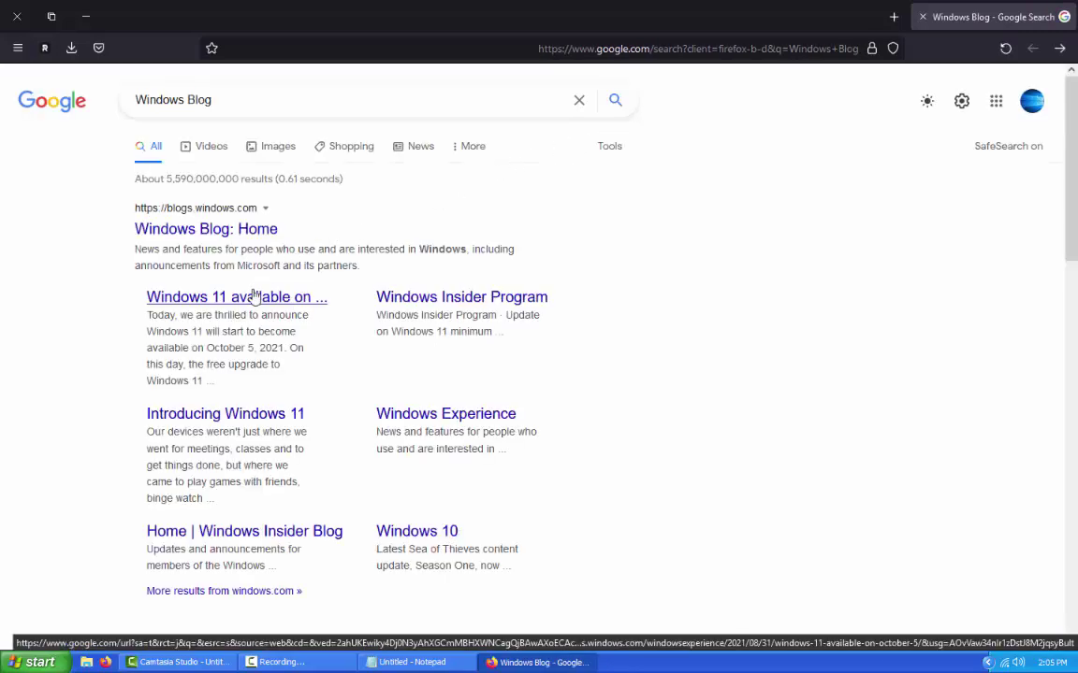
pyautogui.click(253, 296)
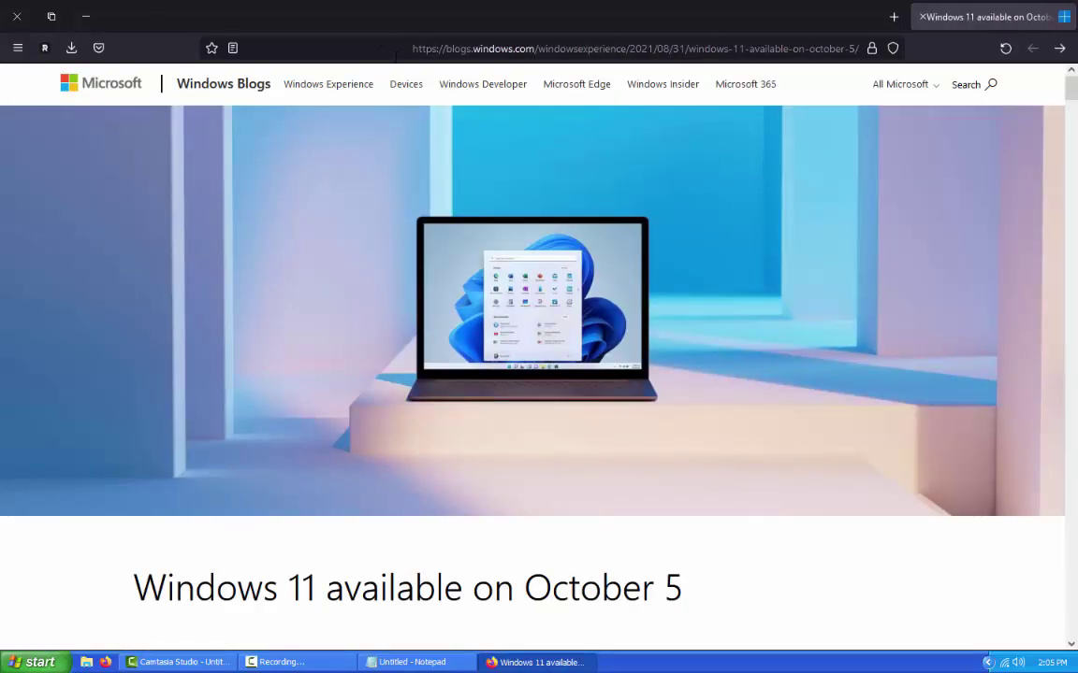
pyautogui.scroll(-3, 620, 216)
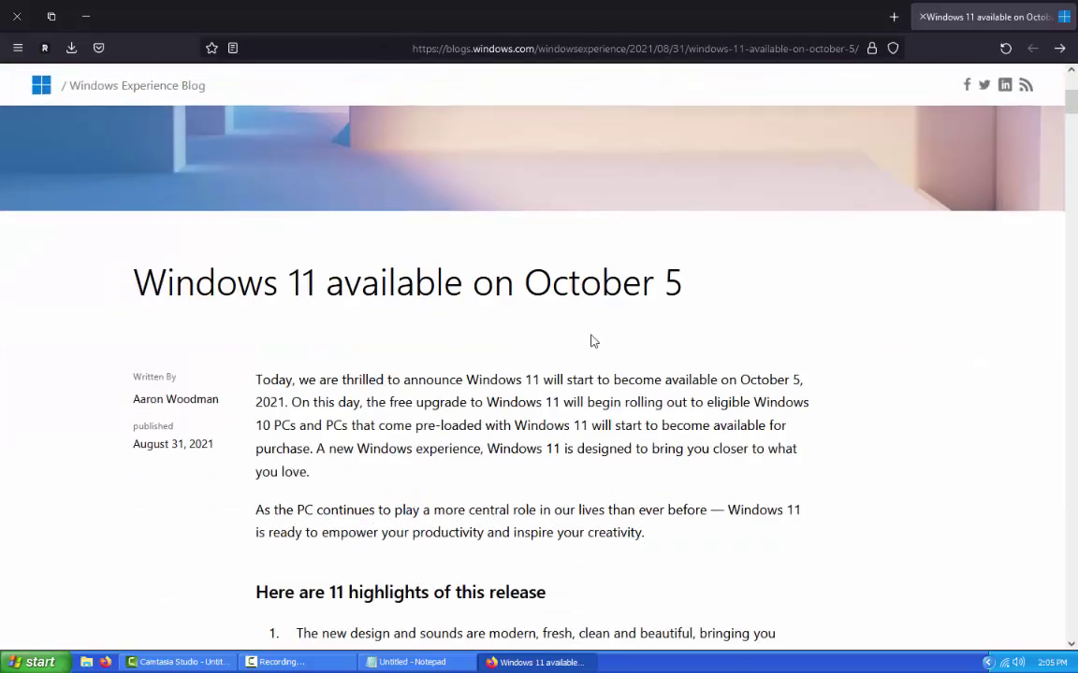
# In Notepad, add the line "As You Can See Windows 11 will release on 5 Oct before that let test it on a virutal machine!".
pyautogui.click(412, 662)
pyautogui.moveTo(320, 89); pyautogui.dragTo(452, 479)
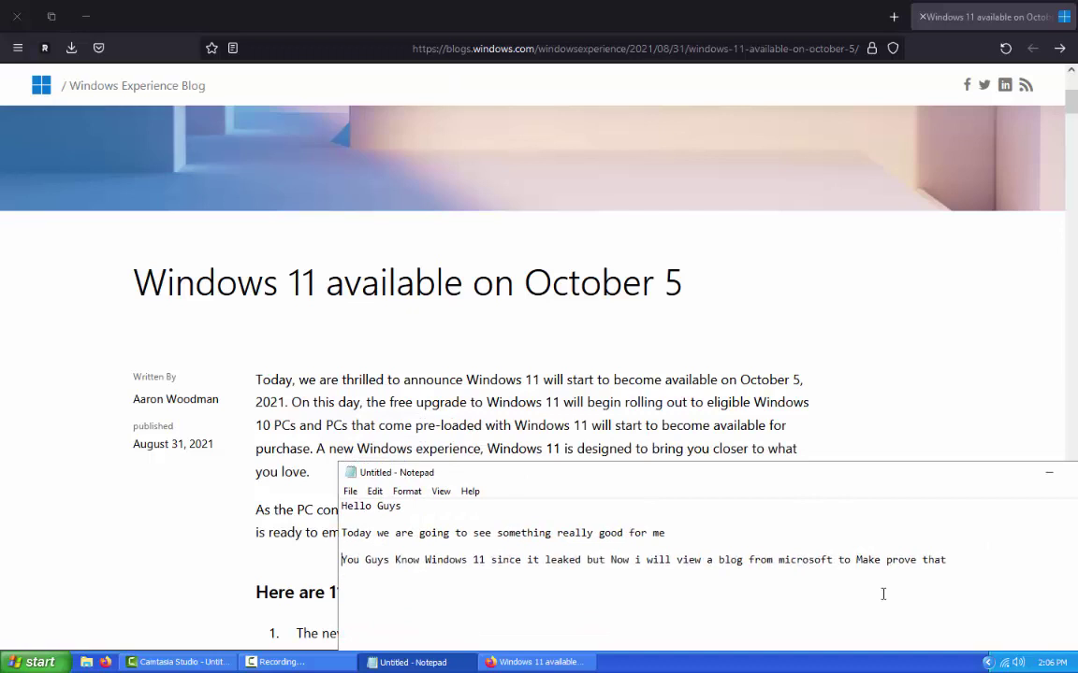
pyautogui.click(997, 538)
pyautogui.click(973, 568)
pyautogui.write('ee Windows 11')
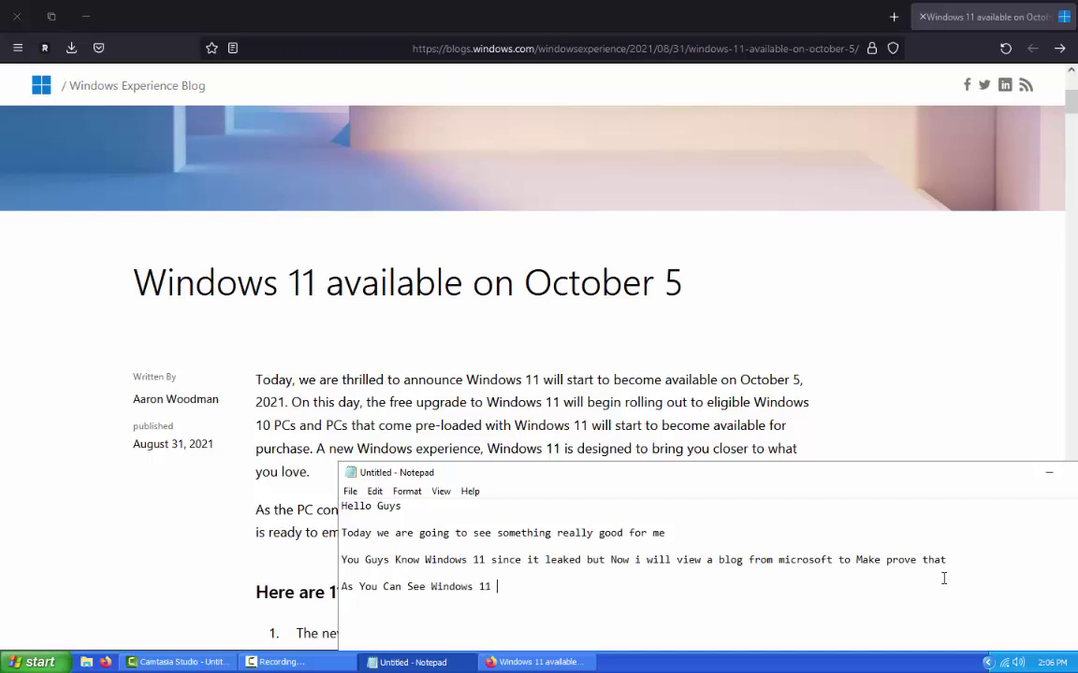
pyautogui.write(' will relOCt before')
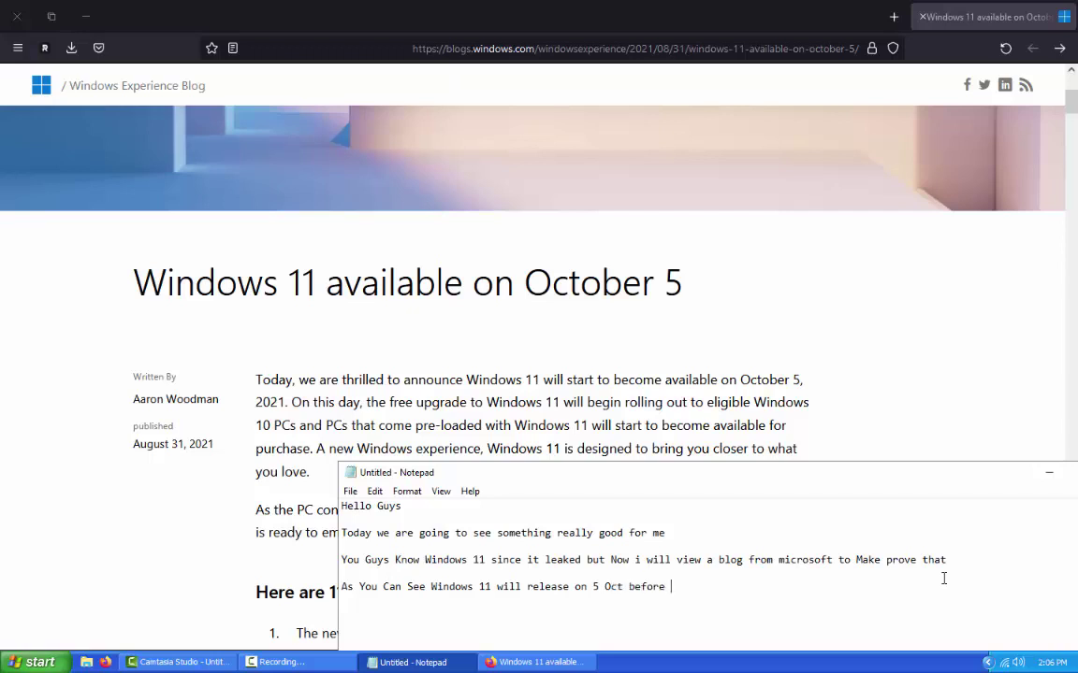
pyautogui.write(' that let test it on a virutal machine!')
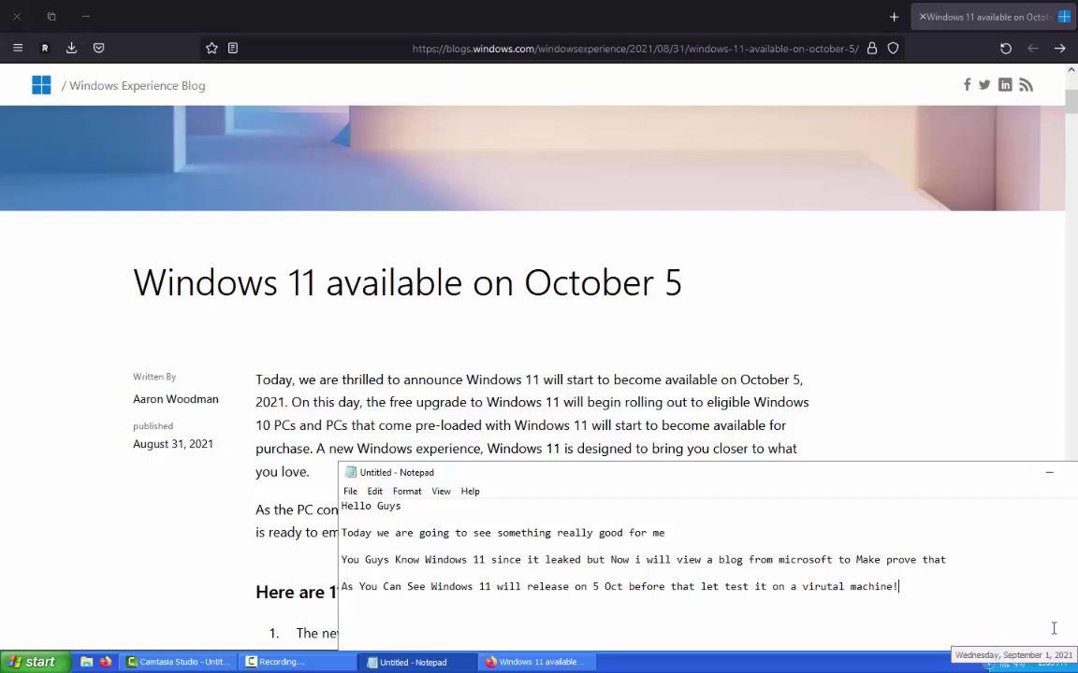
pyautogui.click(1047, 473)
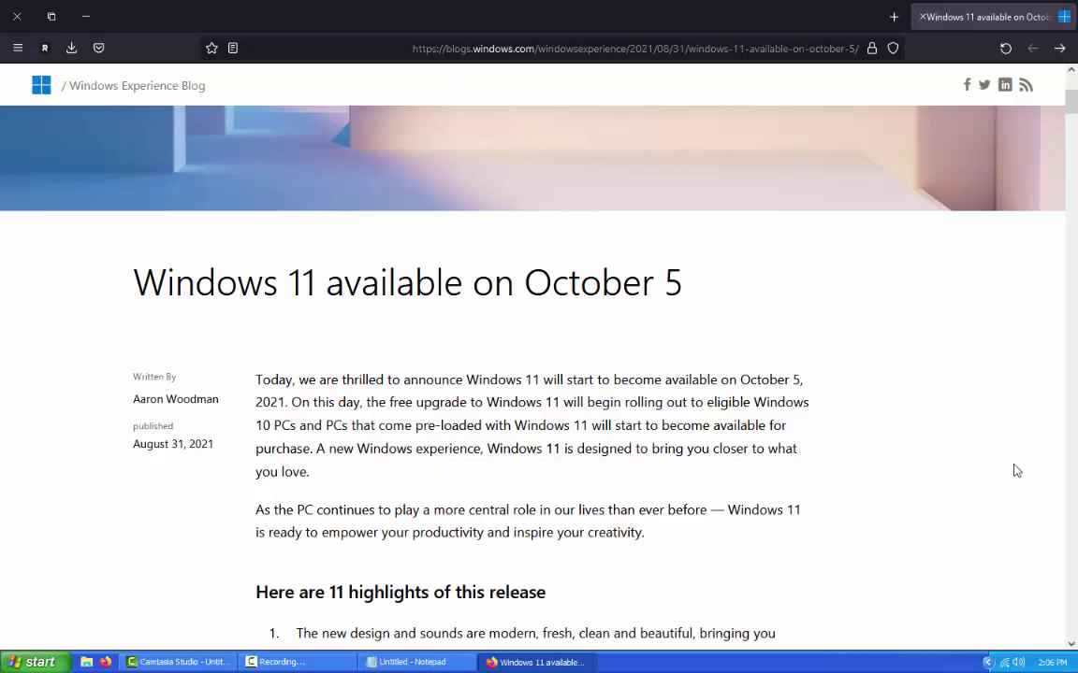
pyautogui.click(85, 15)
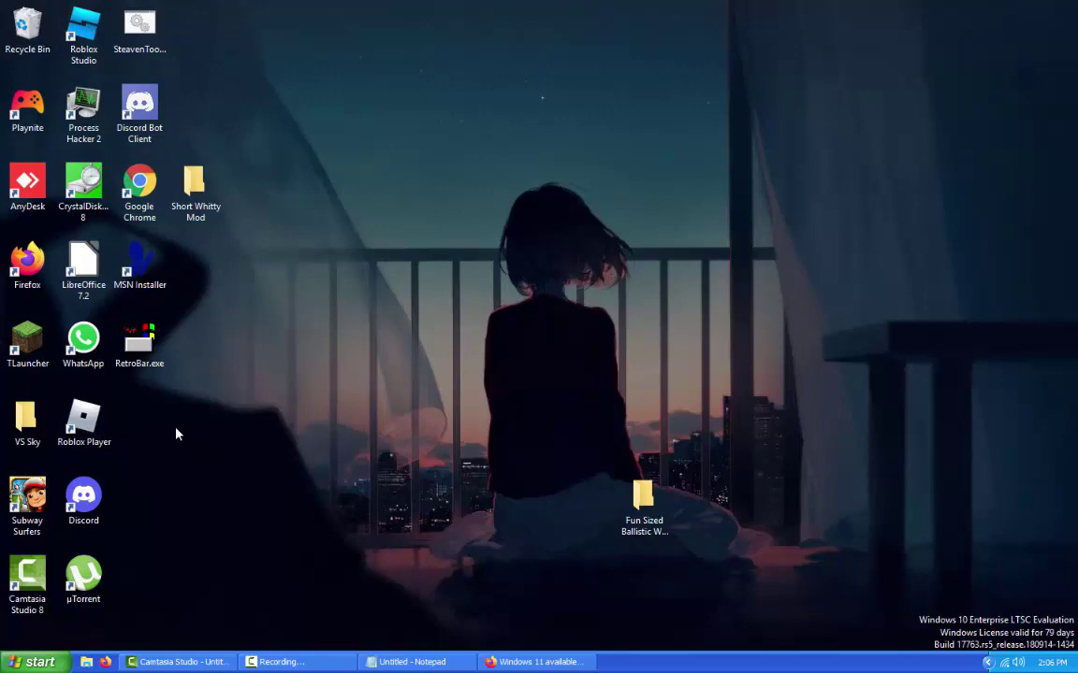
# In File Explorer, open the VMware Workstation folder inside Program Files (x86) > VMware on the Windows 7 (E:) drive.
pyautogui.press('super+e')
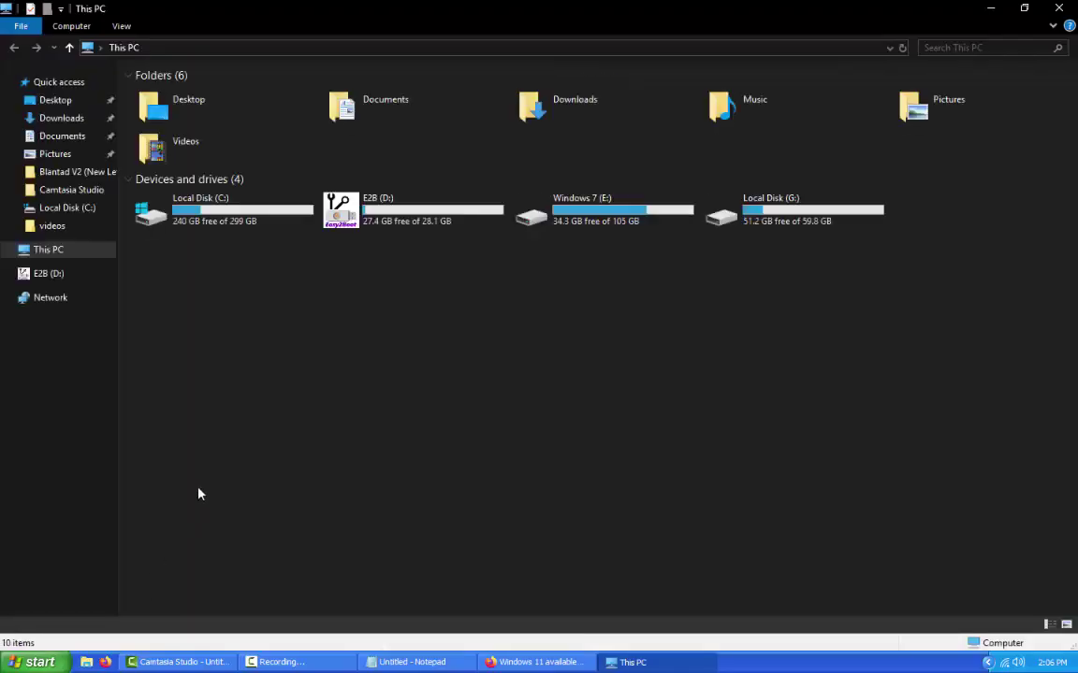
pyautogui.doubleClick(558, 219)
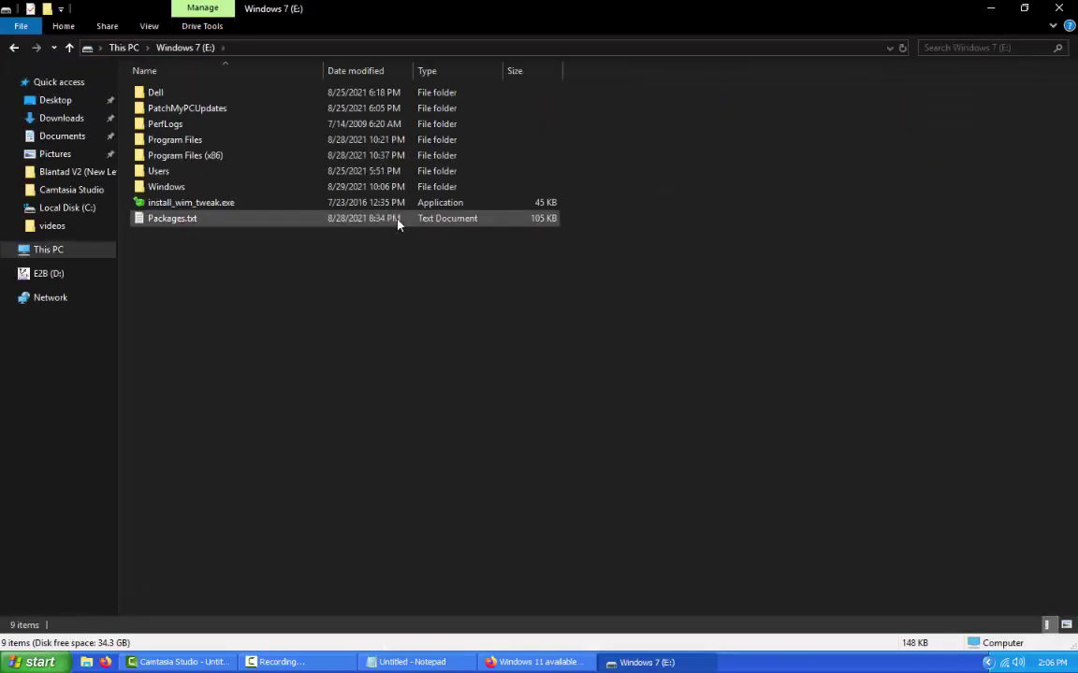
pyautogui.doubleClick(335, 158)
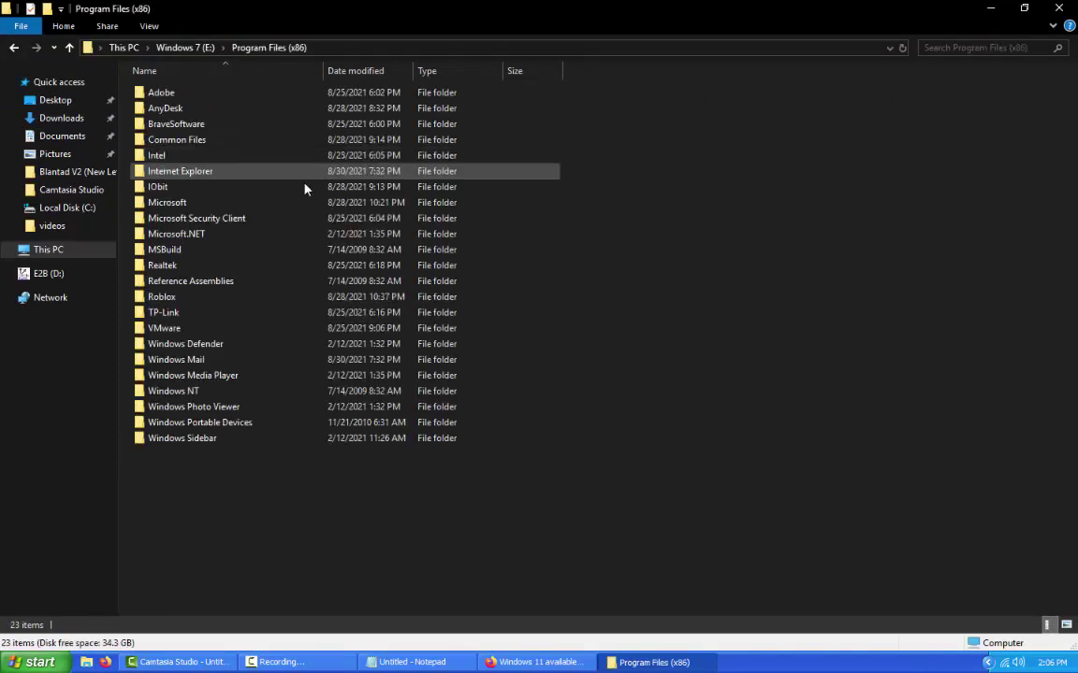
pyautogui.doubleClick(228, 329)
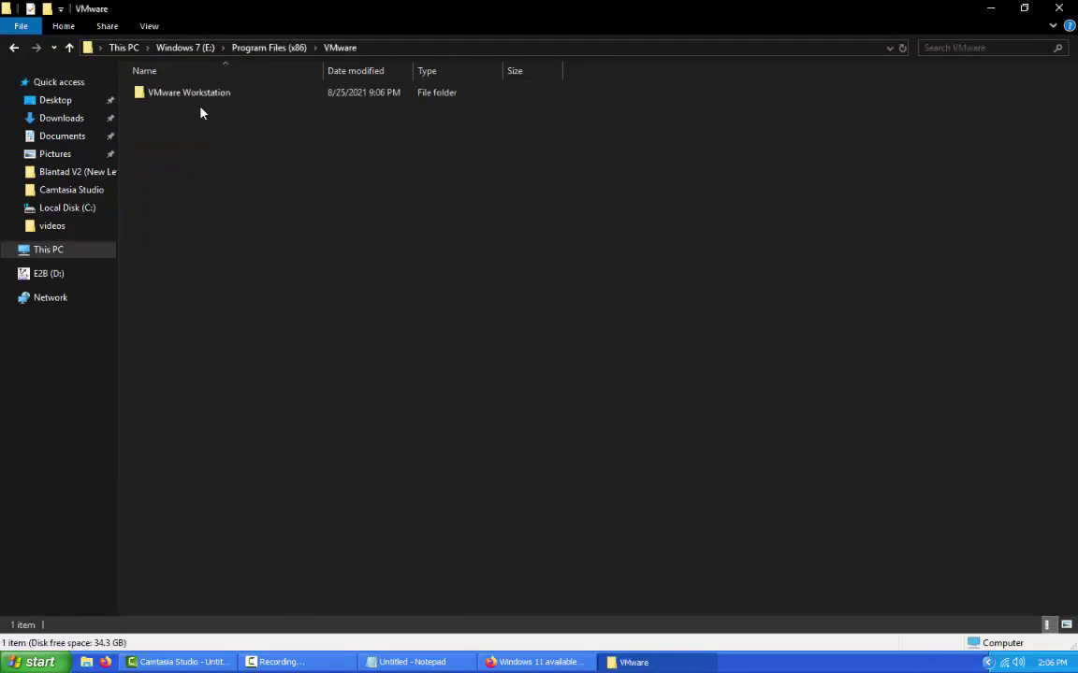
pyautogui.doubleClick(199, 93)
pyautogui.scroll(-11, 215, 280)
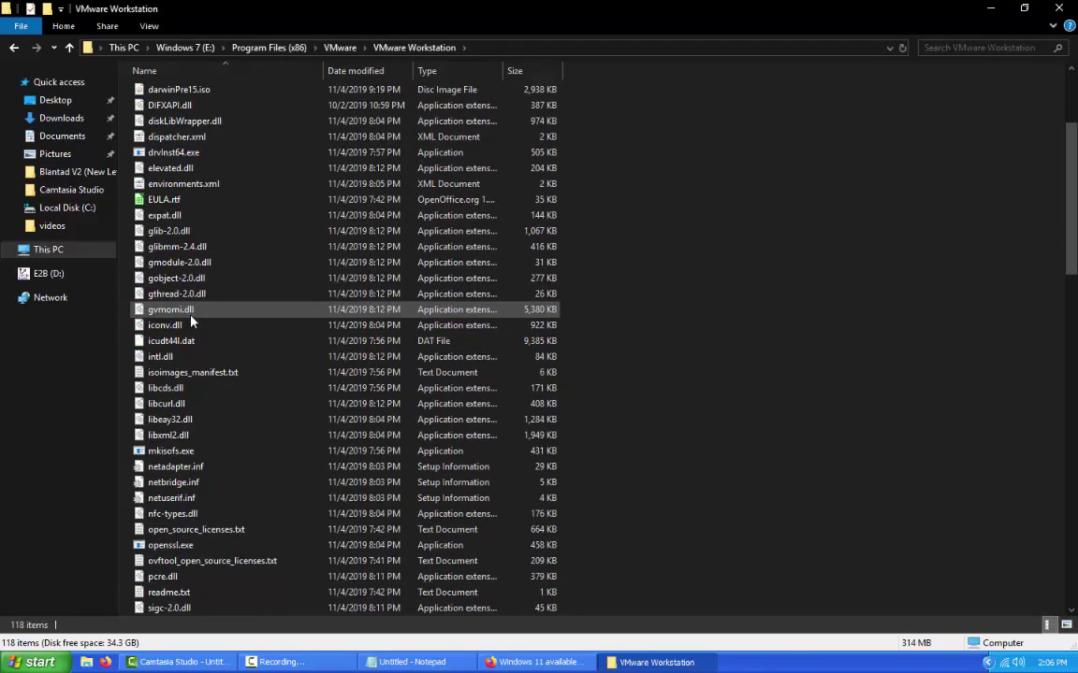
# Create a desktop shortcut for vmware.exe and minimize File Explorer.
pyautogui.scroll(-9, 212, 393)
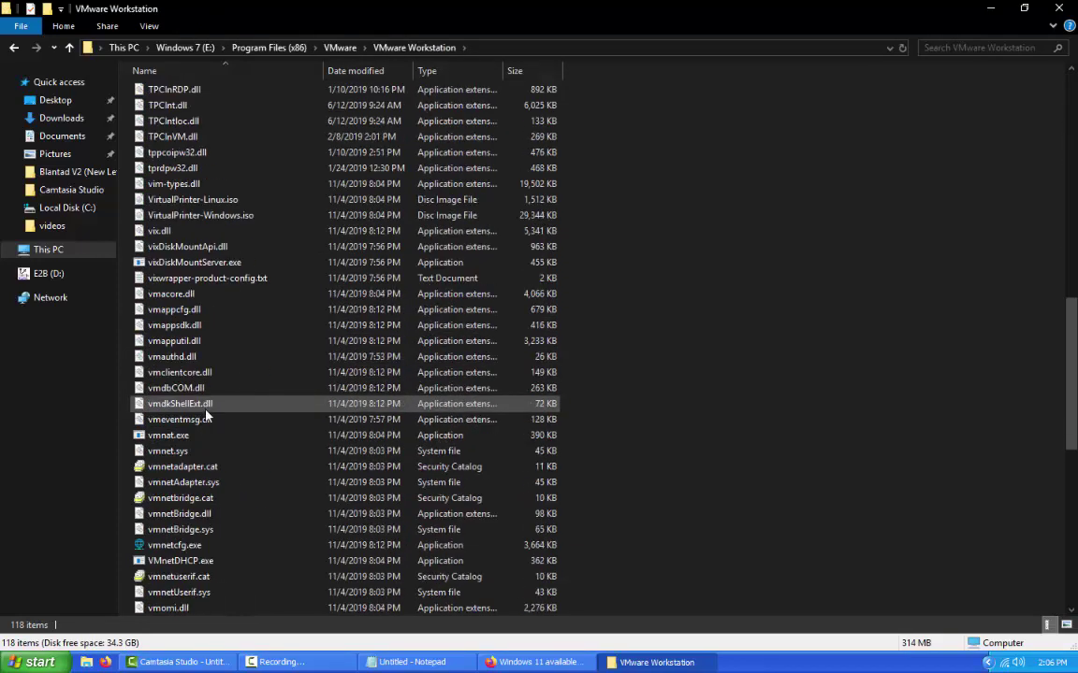
pyautogui.scroll(-2, 216, 490)
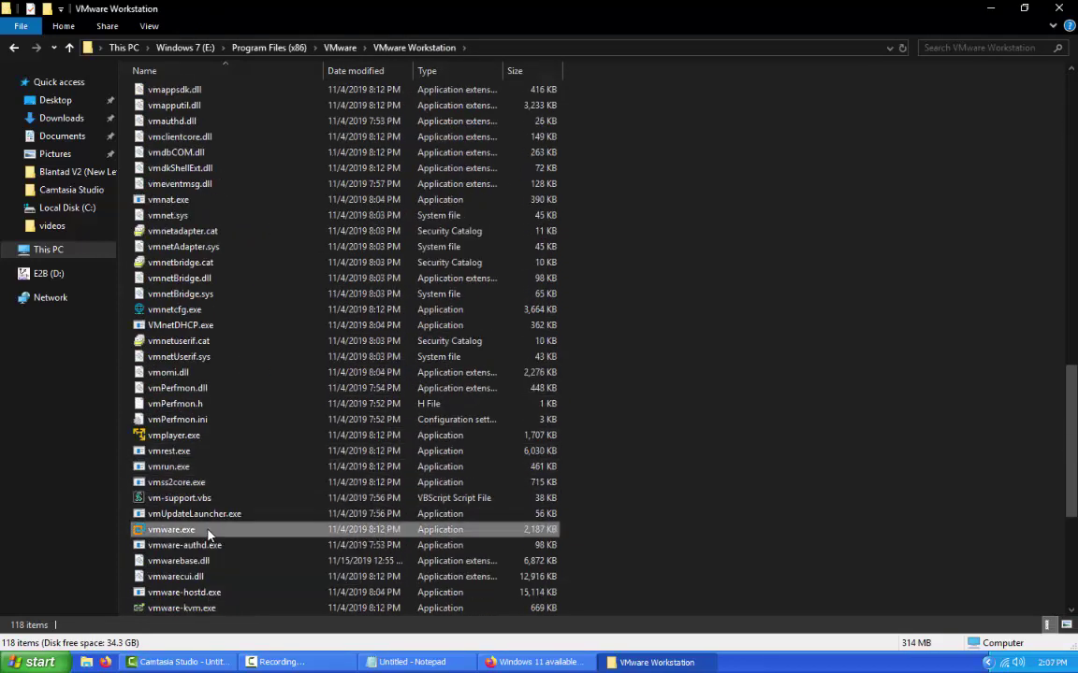
pyautogui.rightClick(206, 529)
pyautogui.moveTo(304, 404)
pyautogui.click(618, 420)
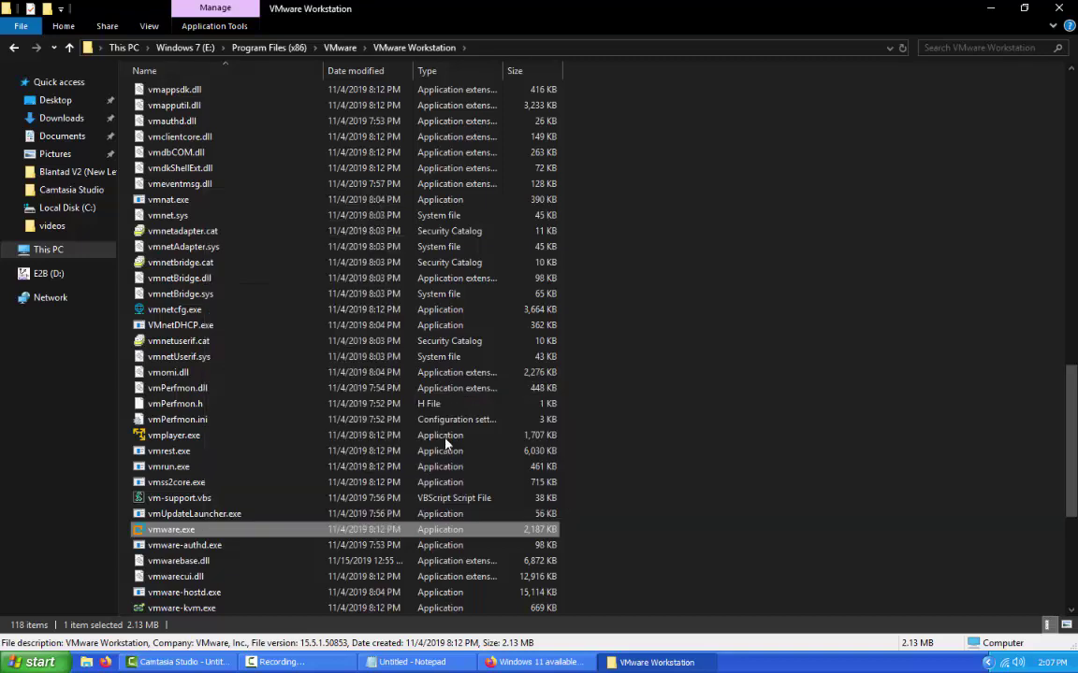
pyautogui.click(984, 9)
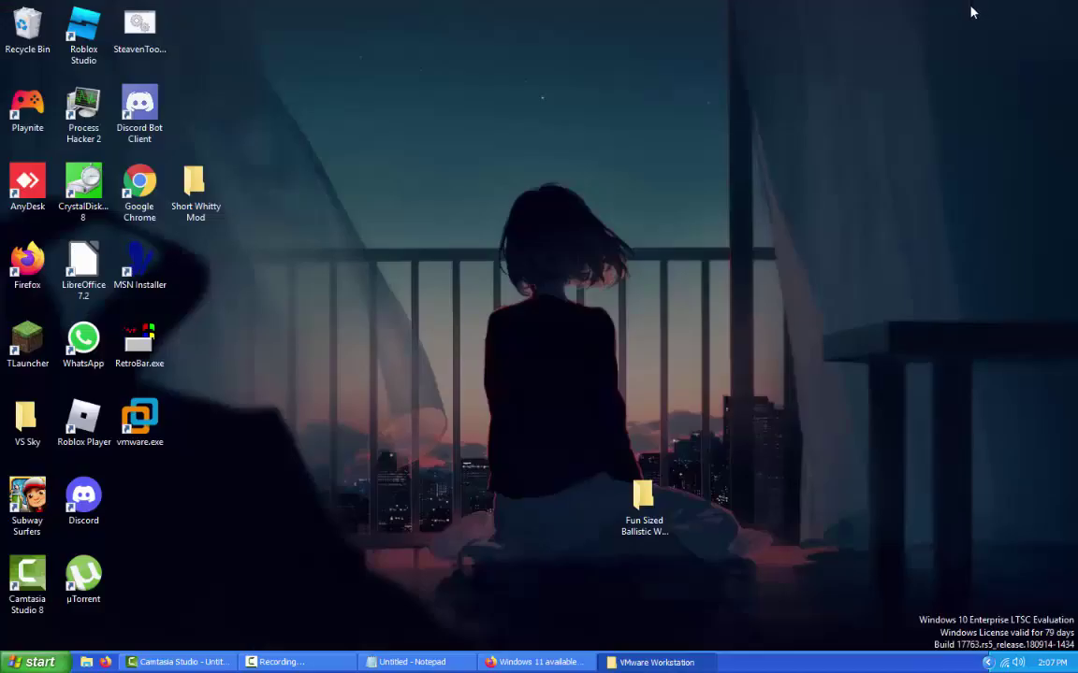
# Launch VMware Workstation 15 from its desktop shortcut and try to start the 30-day trial.
pyautogui.doubleClick(140, 416)
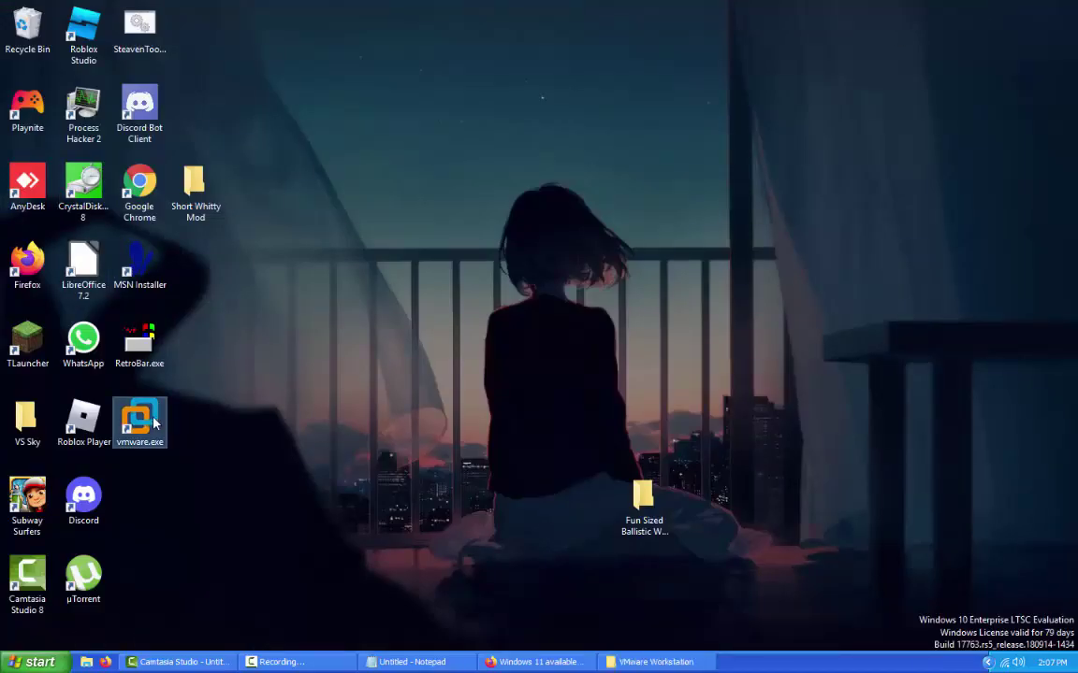
pyautogui.click(533, 361)
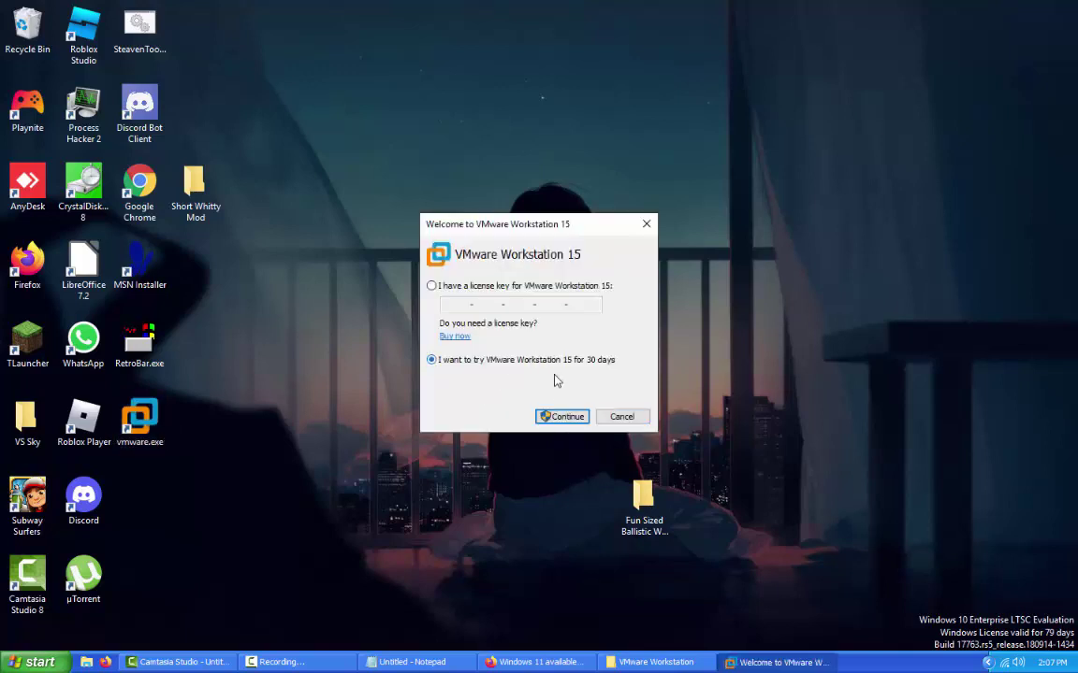
pyautogui.click(561, 418)
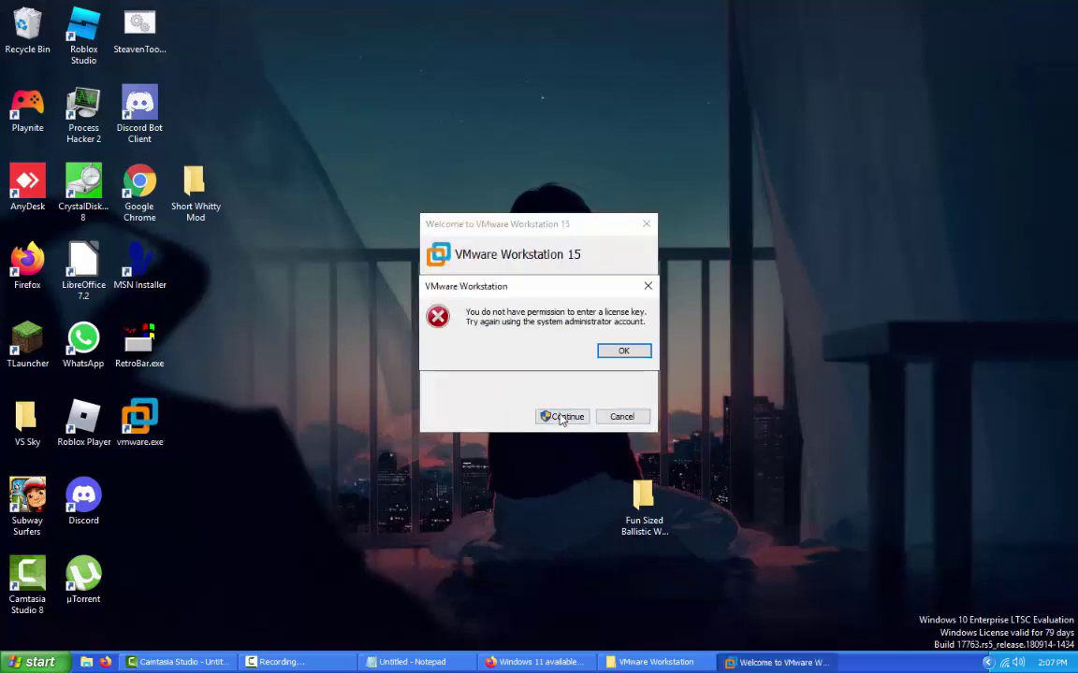
pyautogui.click(642, 355)
# Select the option to use a license key for VMware Workstation 15, and search the web in Firefox for "vmware 15 keys".
pyautogui.click(570, 288)
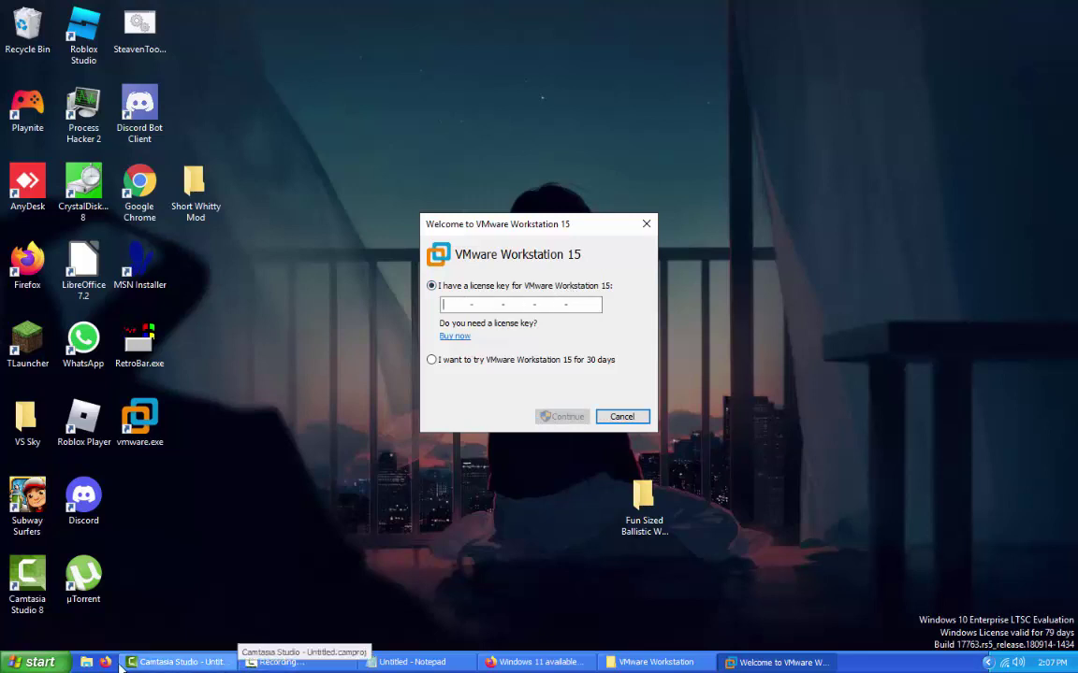
pyautogui.click(533, 662)
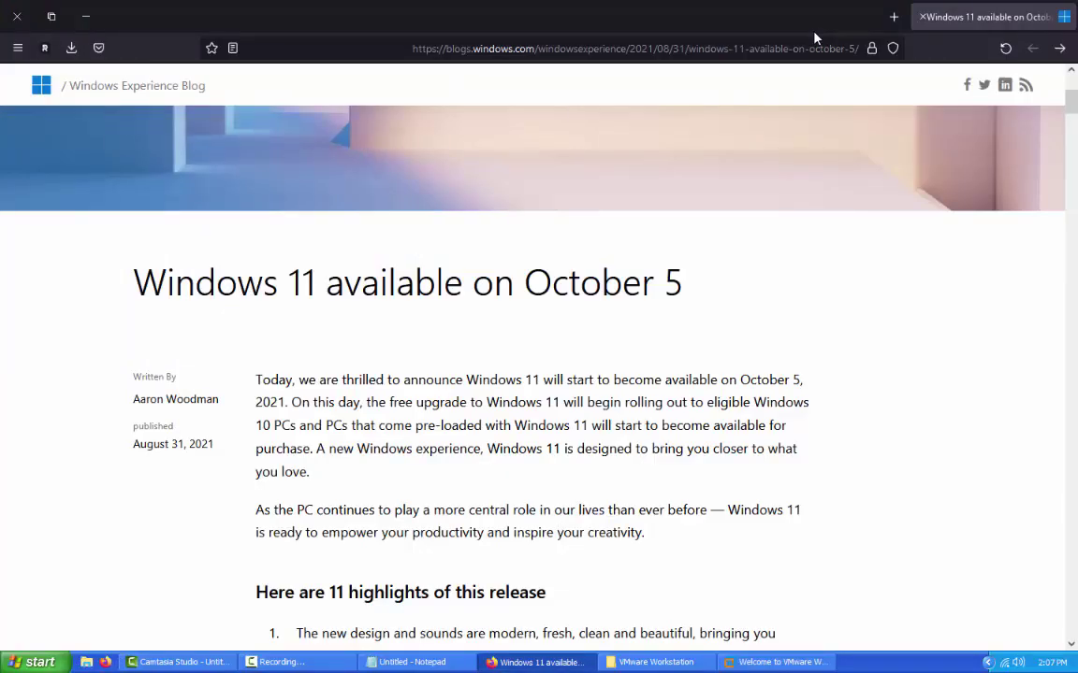
pyautogui.click(810, 41)
pyautogui.press('BackSpace')
pyautogui.write('VM')
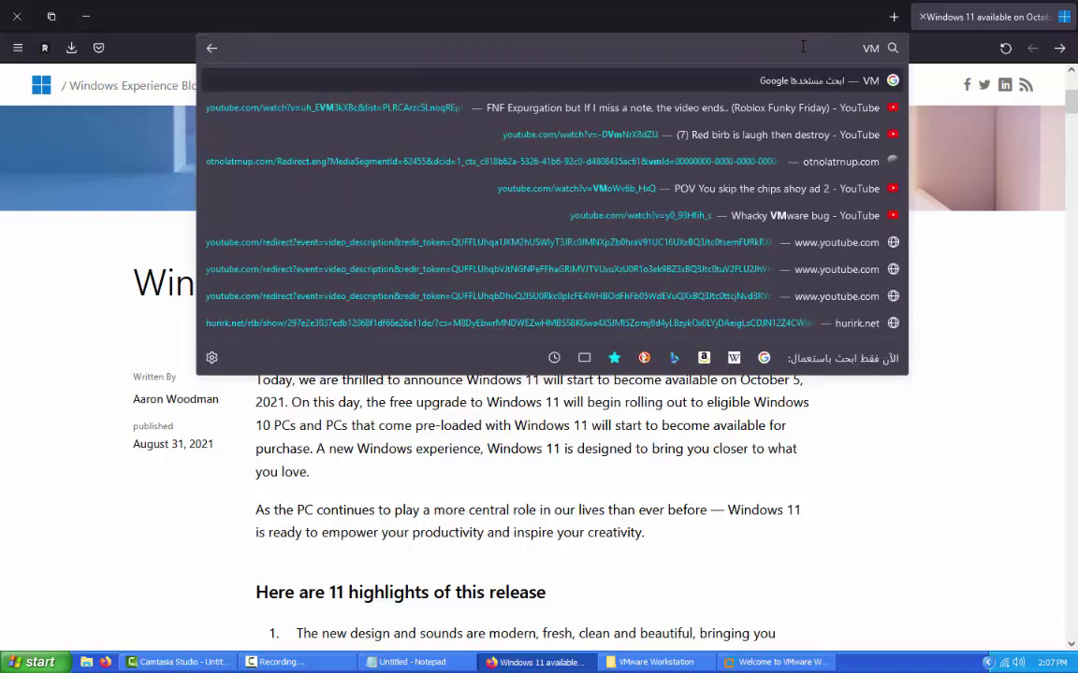
pyautogui.write('ware 15 je')
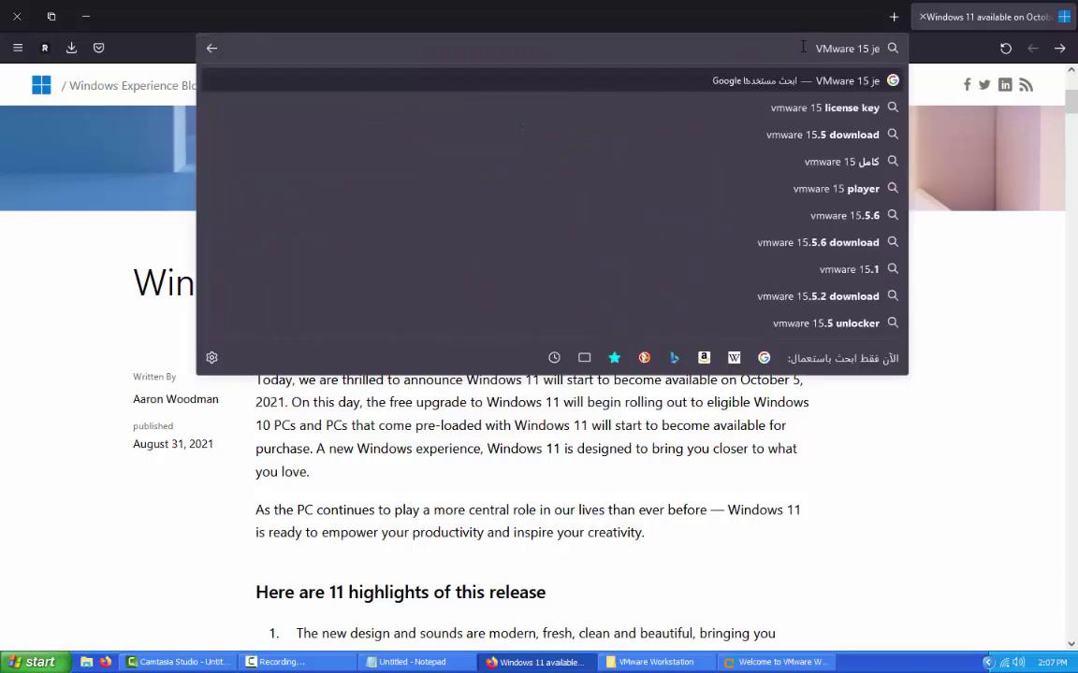
pyautogui.write('ys')
pyautogui.press('Down')
pyautogui.press('Return')
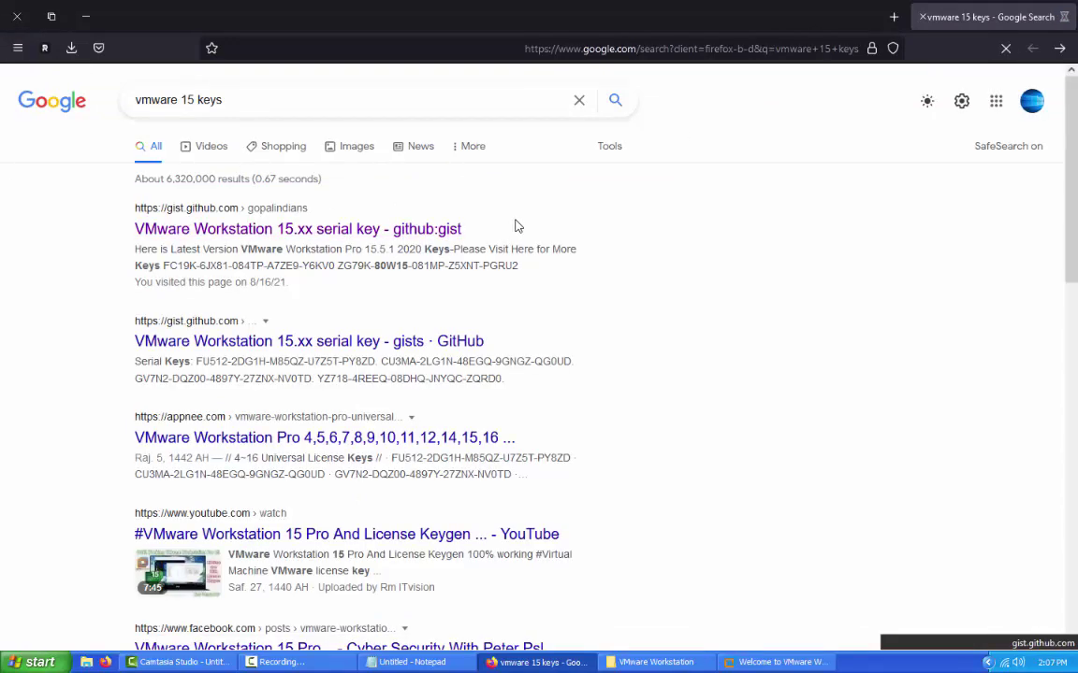
pyautogui.click(1009, 50)
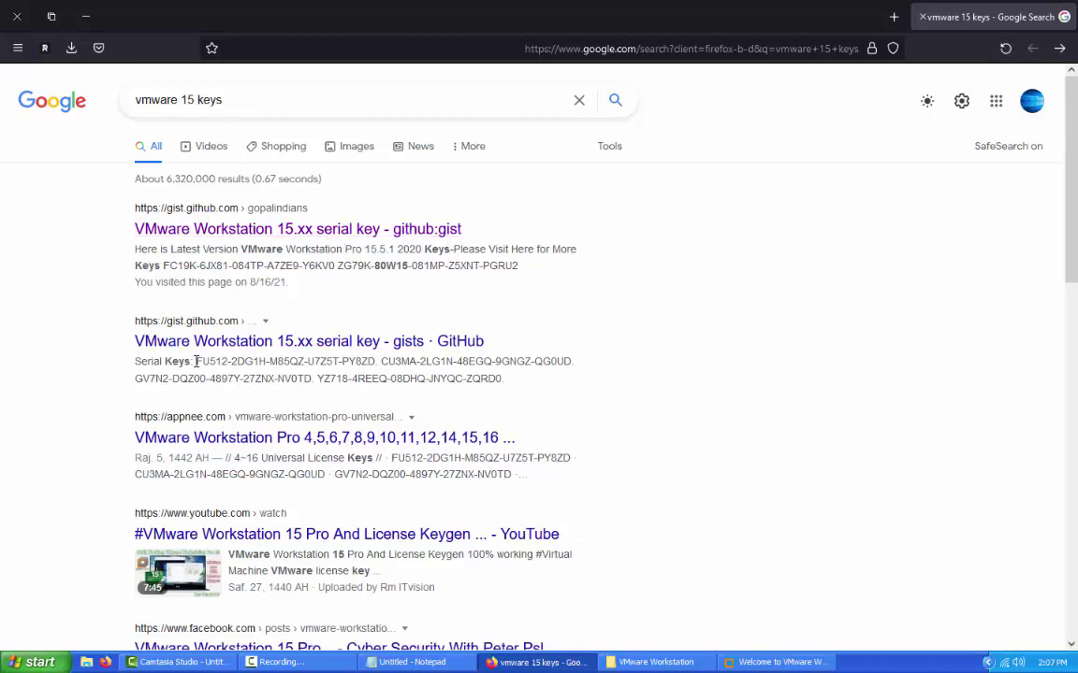
# Copy a license key from the search results and try to submit it in the VMware Workstation 15 license key field.
pyautogui.moveTo(194, 361); pyautogui.dragTo(381, 361)
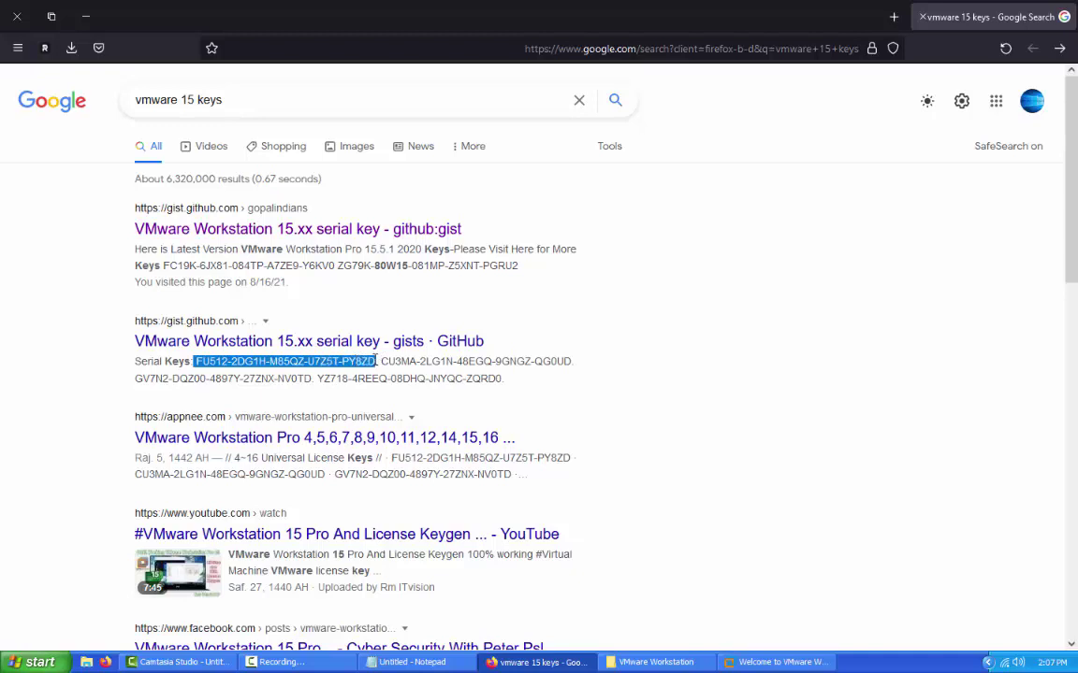
pyautogui.rightClick(336, 324)
pyautogui.click(391, 340)
pyautogui.click(779, 663)
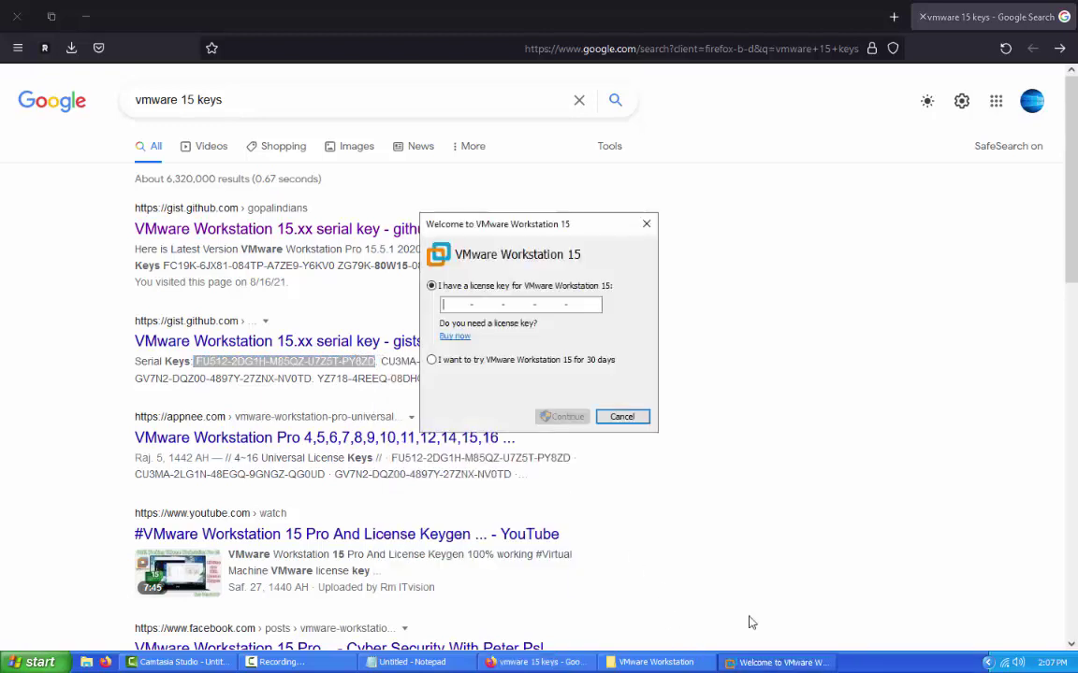
pyautogui.hotkey('ctrl', 'v')
pyautogui.click(564, 417)
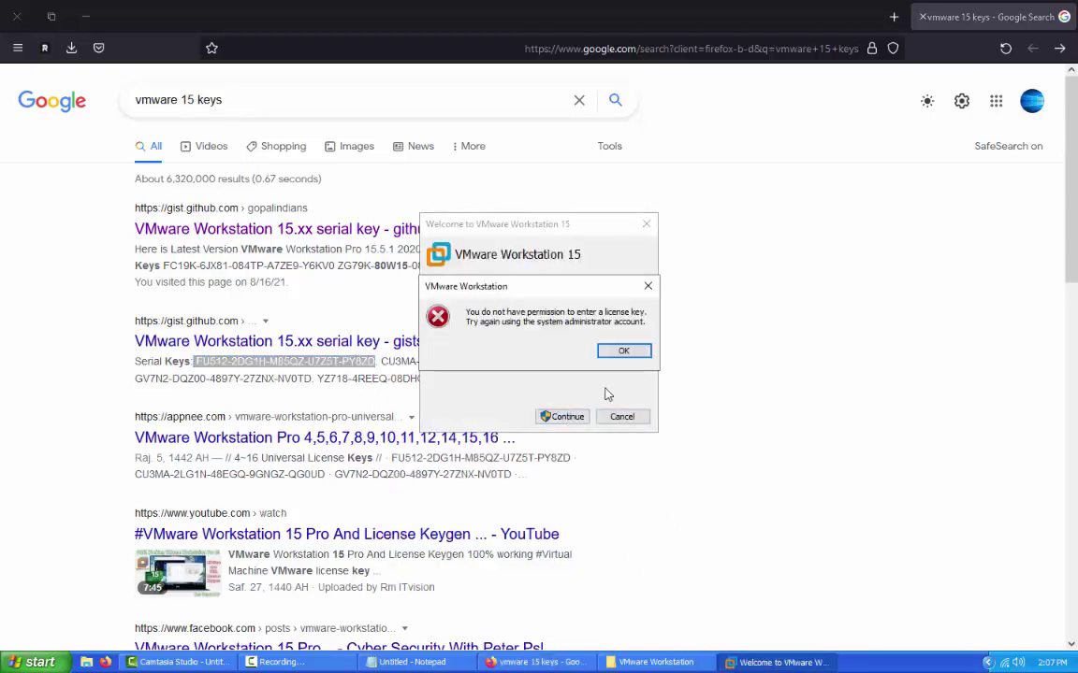
pyautogui.click(622, 352)
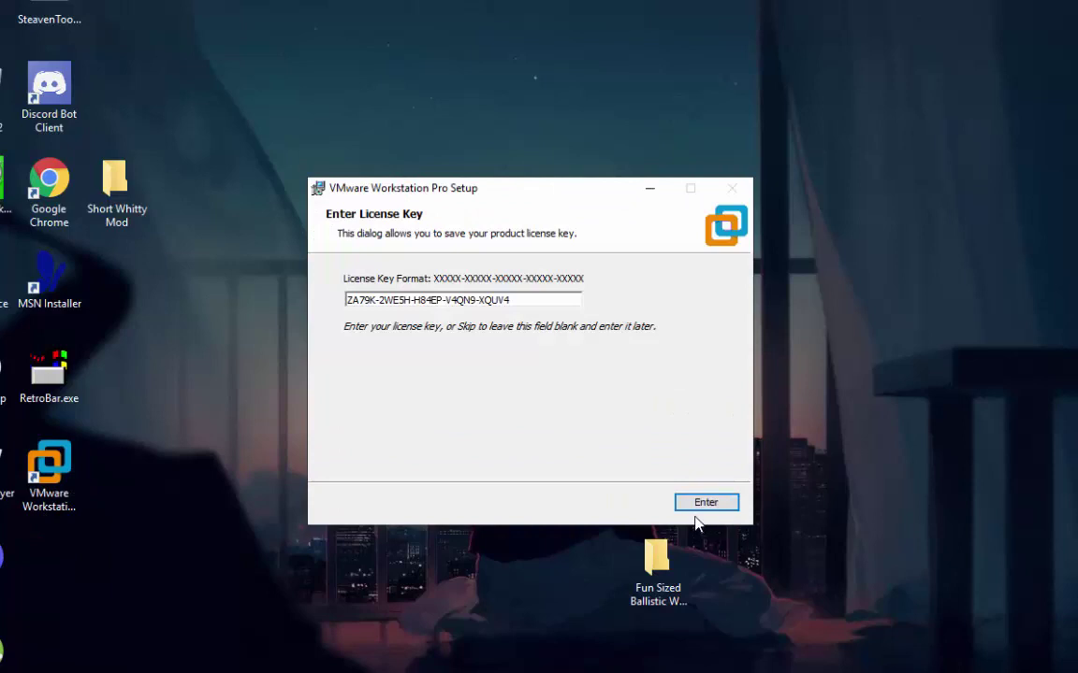
# Submit the license key to complete VMware Workstation Pro Setup, and launch VMware Workstation from its desktop shortcut.
pyautogui.click(698, 507)
pyautogui.click(699, 507)
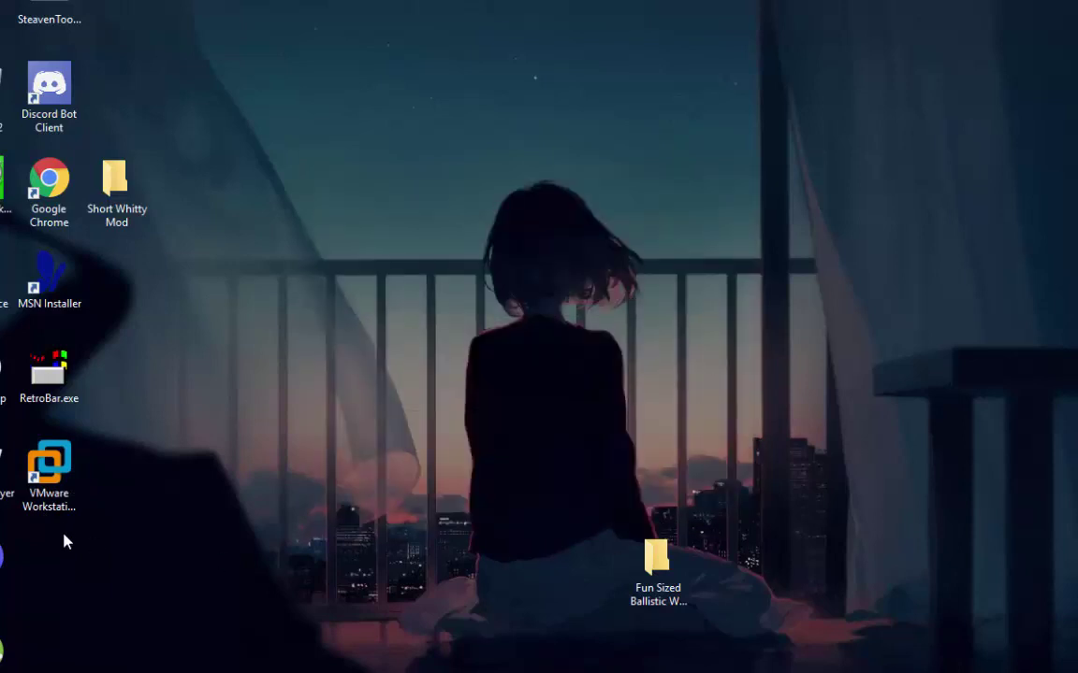
pyautogui.doubleClick(73, 500)
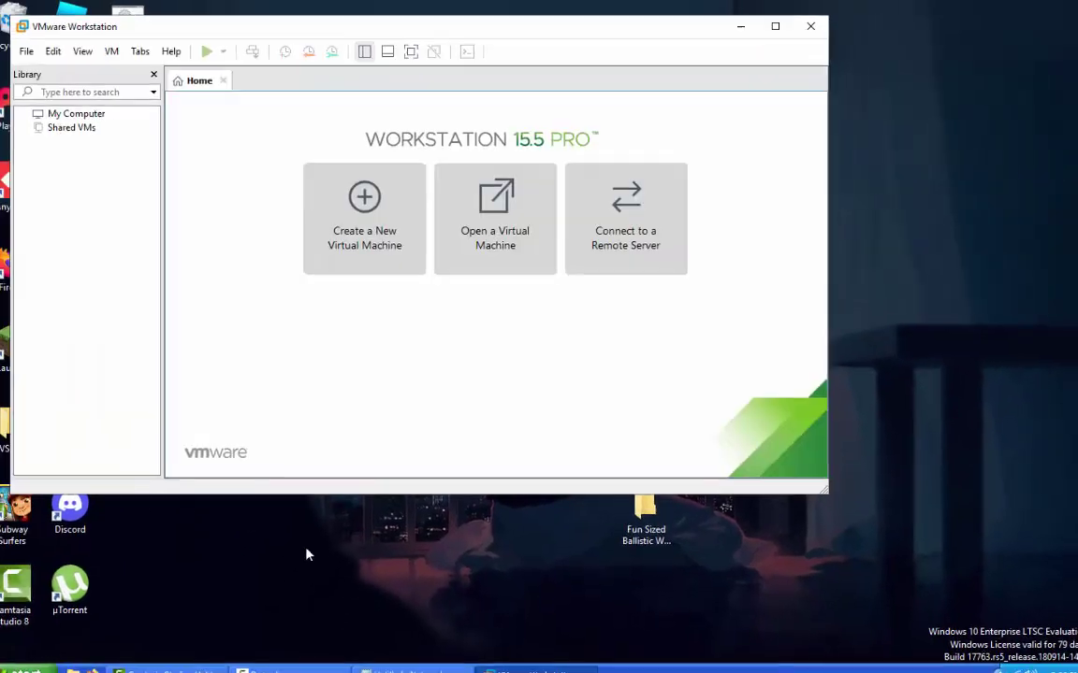
# In Notepad, add the line "As you can see i use Windows 10 LTSC 1809 so dont worry about it" and minimize the window.
pyautogui.click(402, 670)
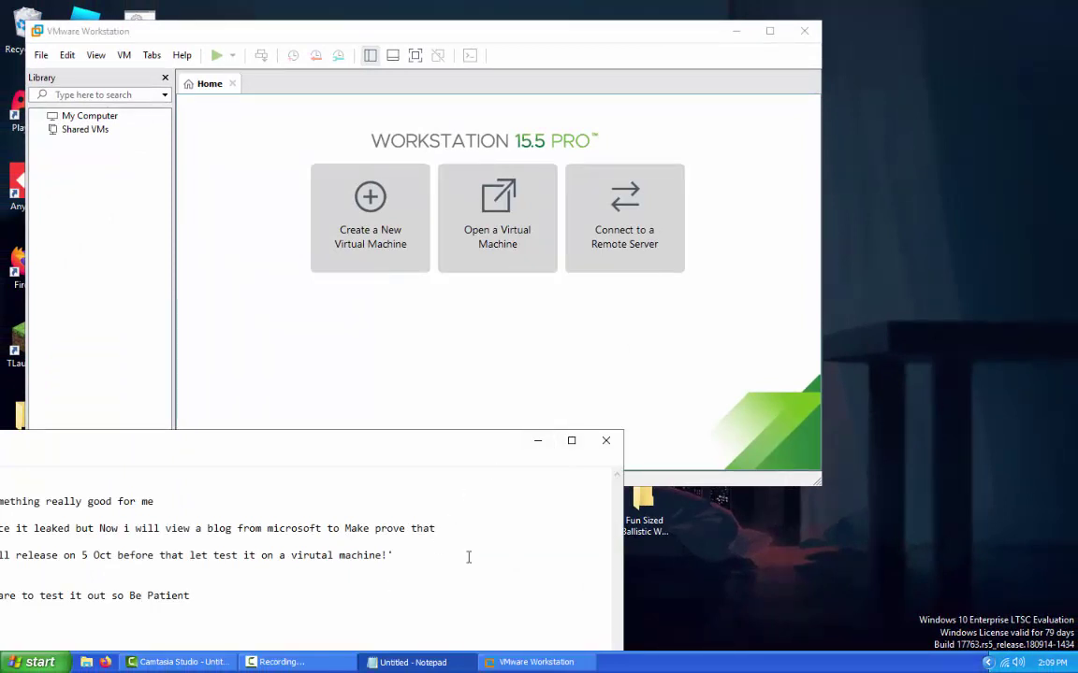
pyautogui.moveTo(317, 435); pyautogui.dragTo(560, 239)
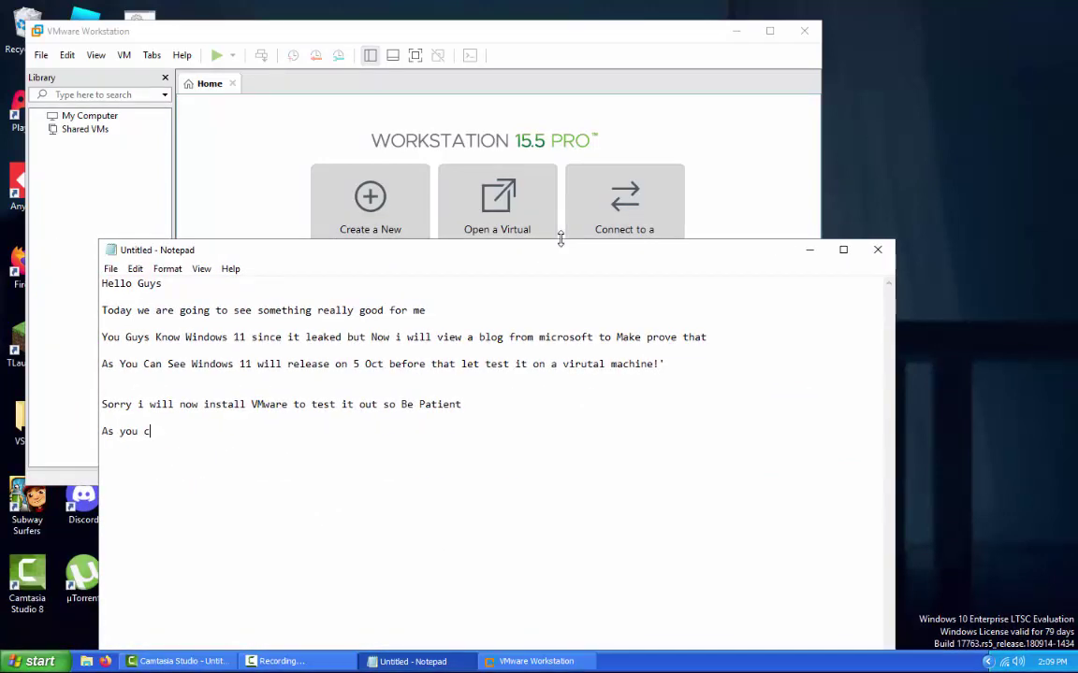
pyautogui.write('an see i ')
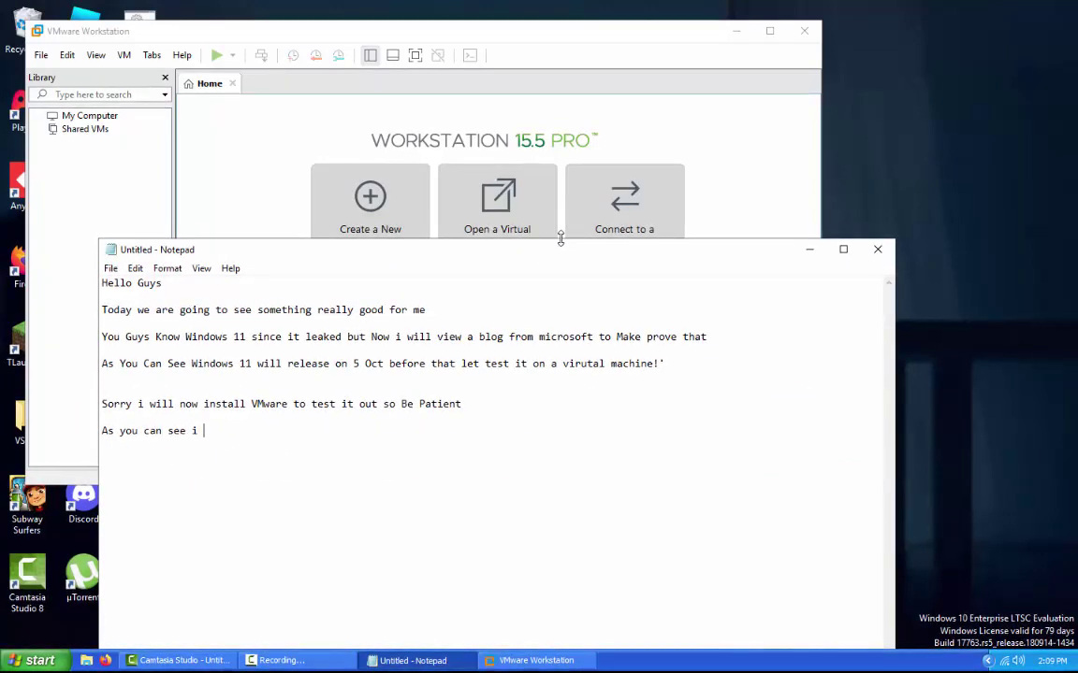
pyautogui.write('use Windows')
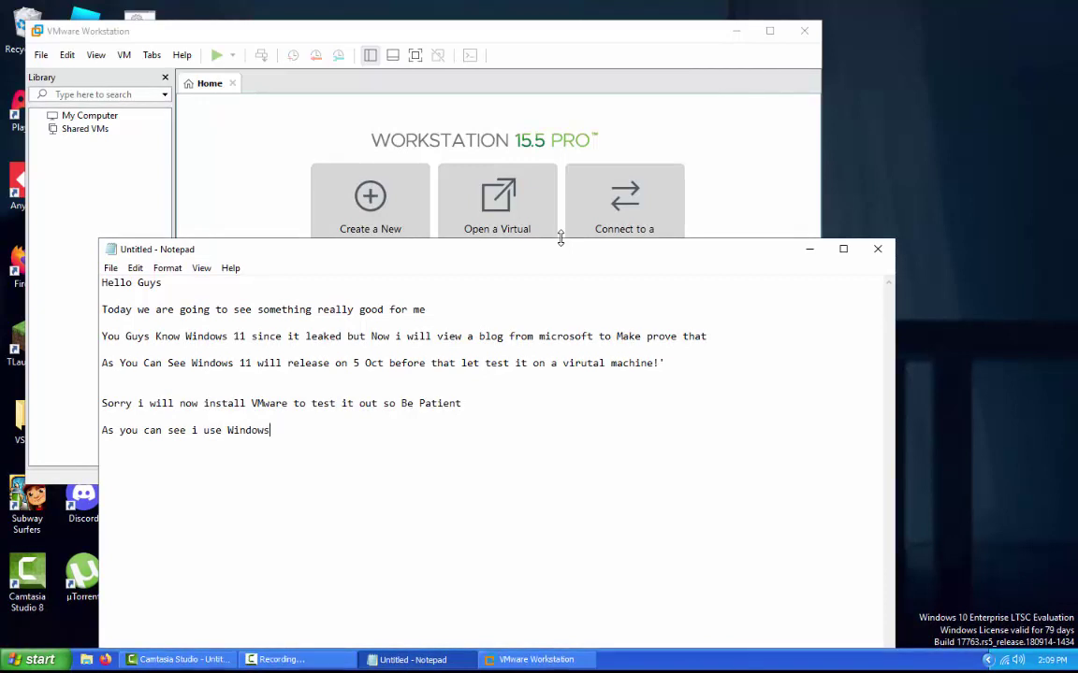
pyautogui.write(' 10 LT')
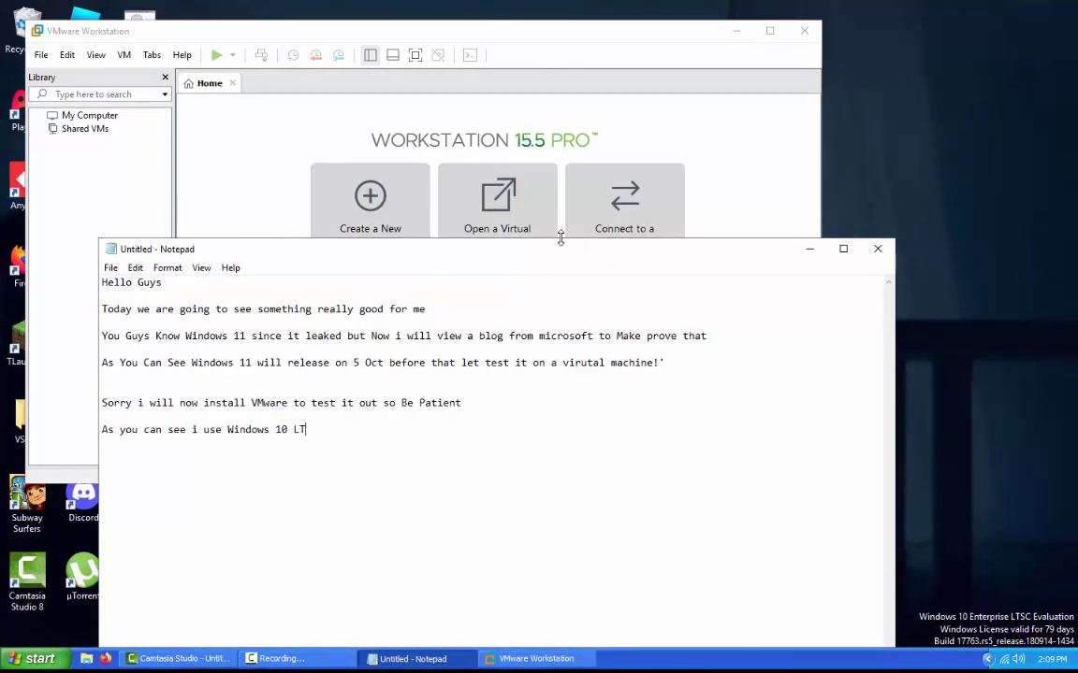
pyautogui.write('SC so ')
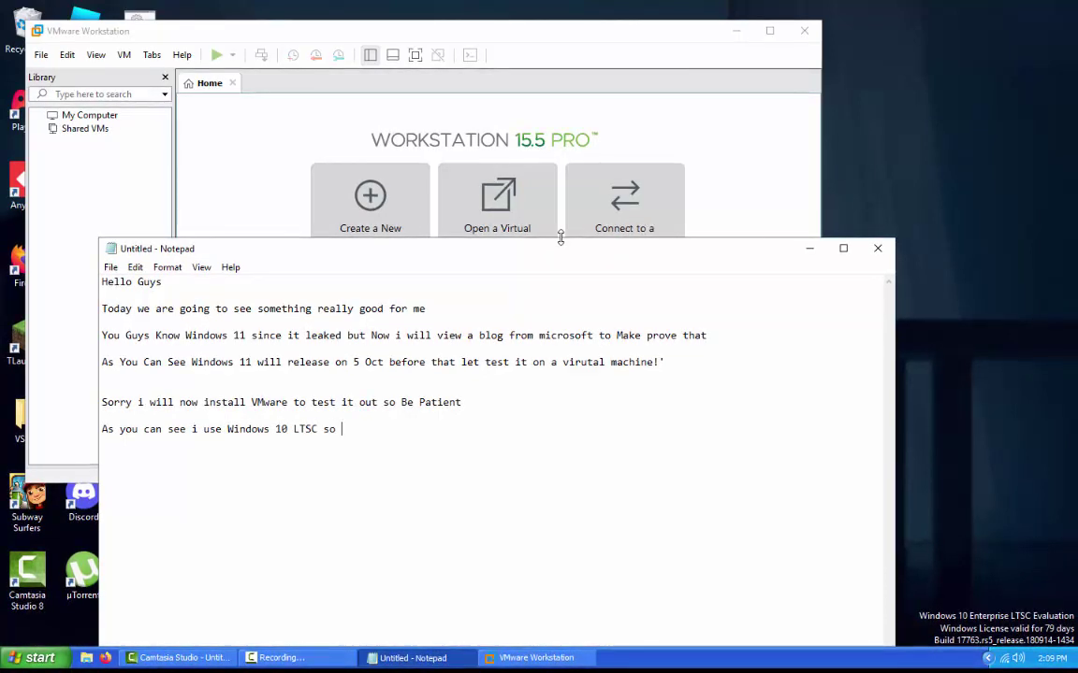
pyautogui.write('dont worry ')
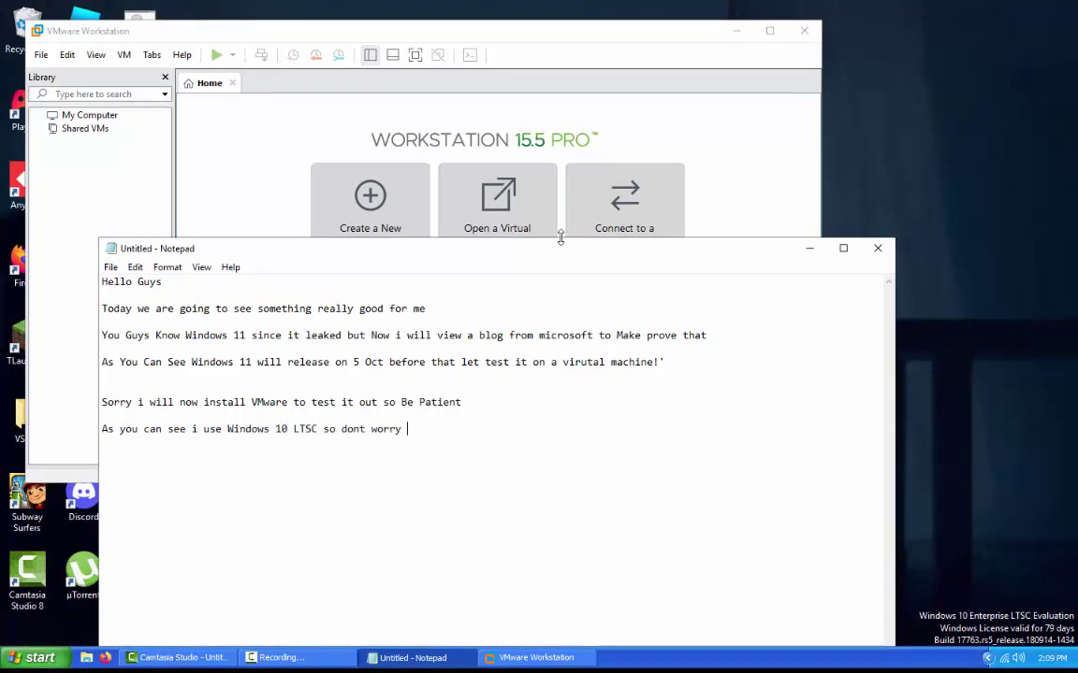
pyautogui.write('about it')
pyautogui.click(323, 429)
pyautogui.write('1809')
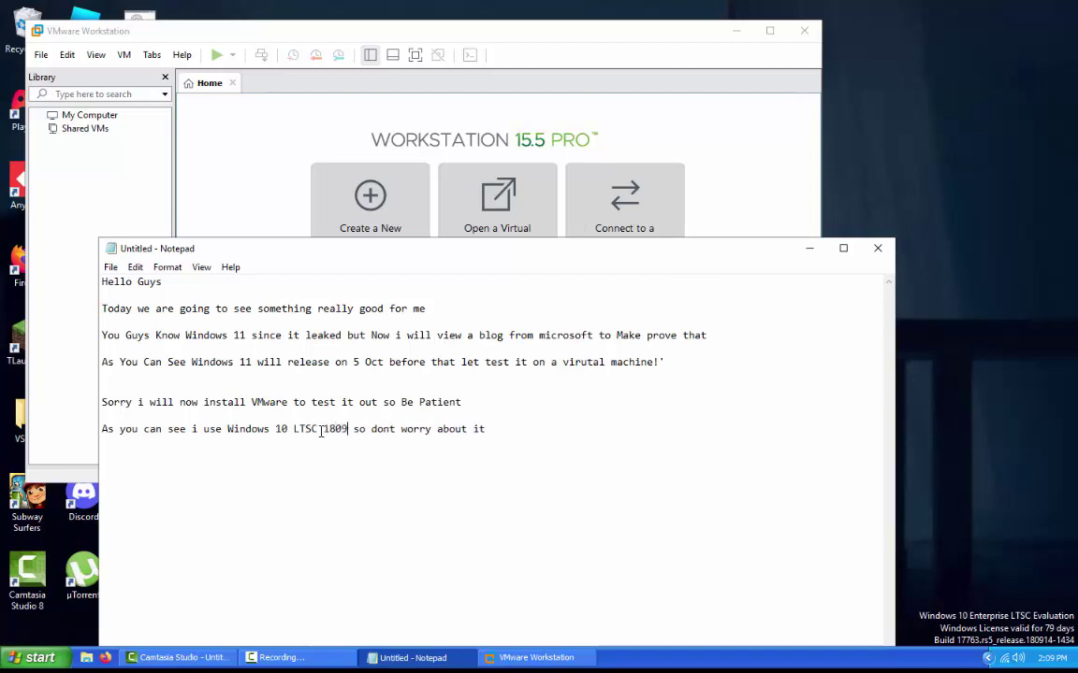
pyautogui.click(810, 250)
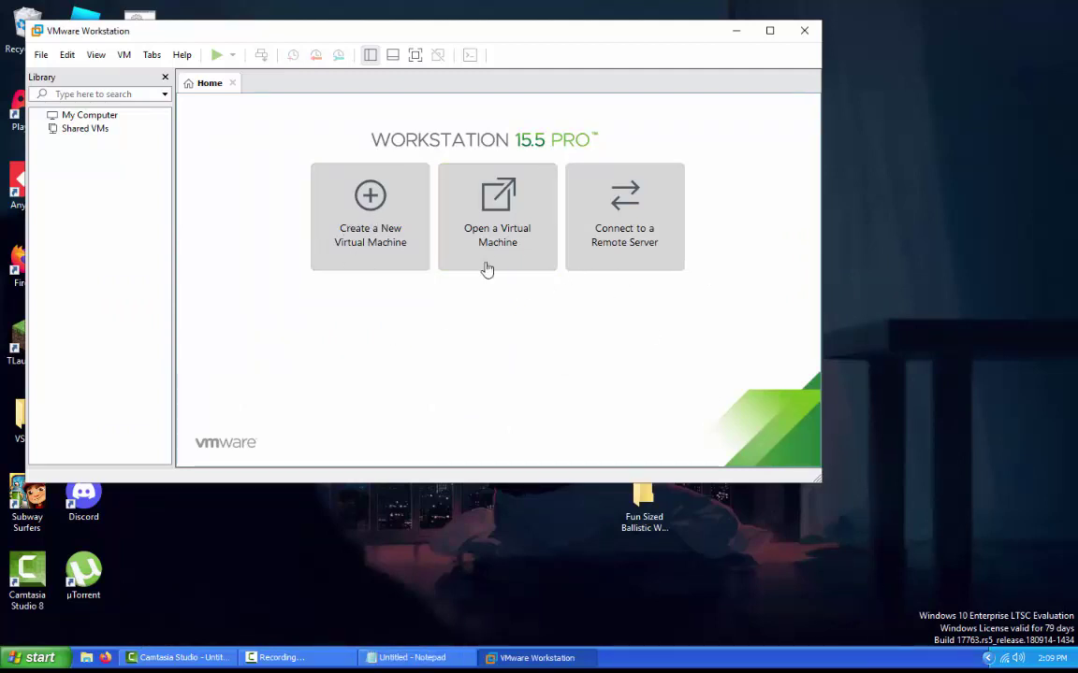
# Start a new custom virtual machine, choose to install the operating system later, and accept Windows 10 x64 as the guest system.
pyautogui.click(374, 174)
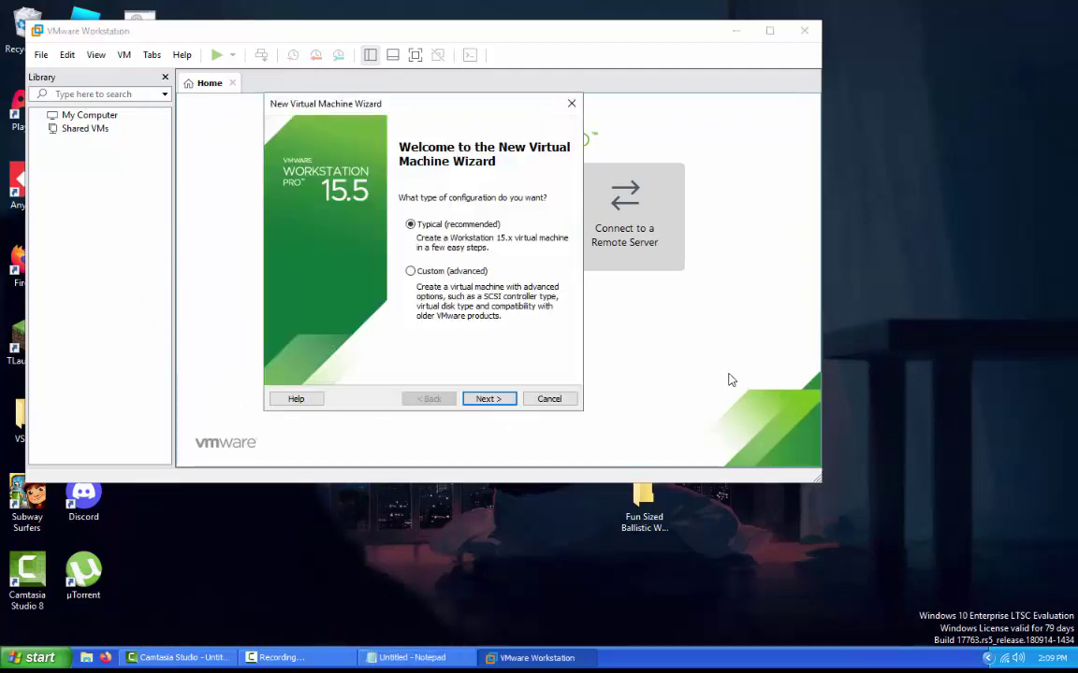
pyautogui.click(452, 271)
pyautogui.click(484, 402)
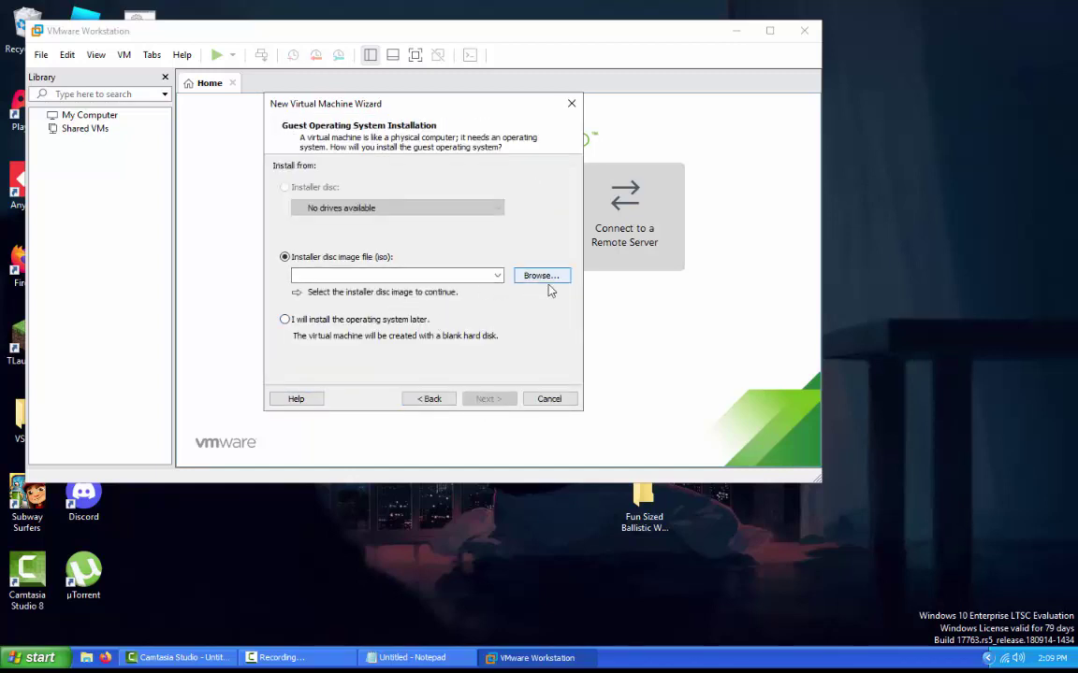
pyautogui.click(397, 322)
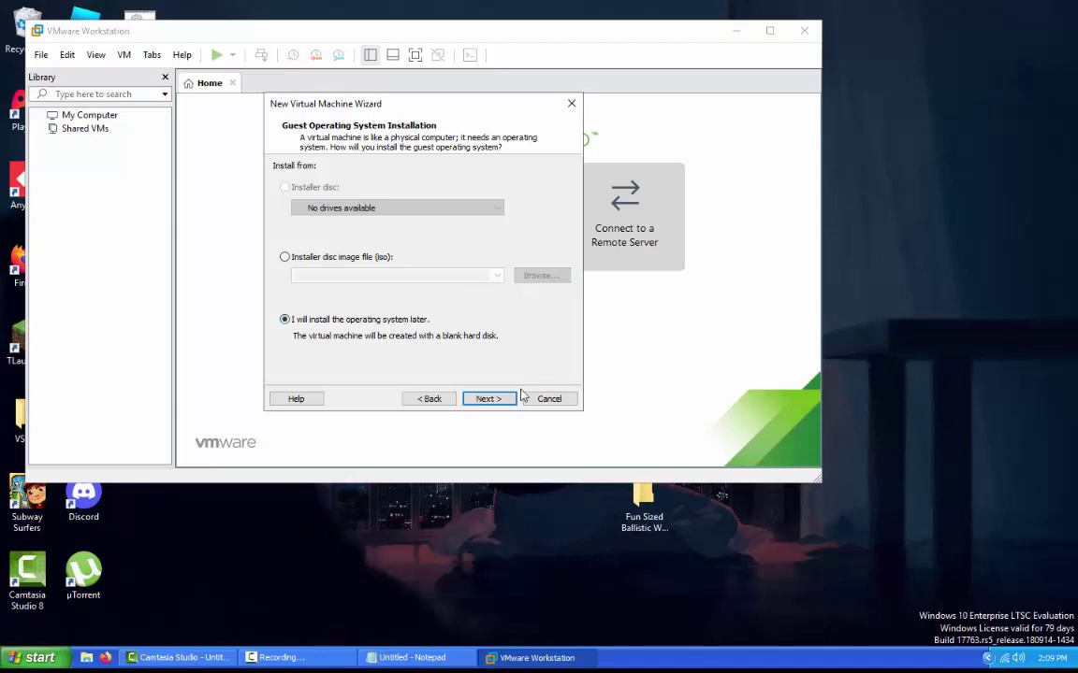
pyautogui.click(484, 400)
pyautogui.click(493, 403)
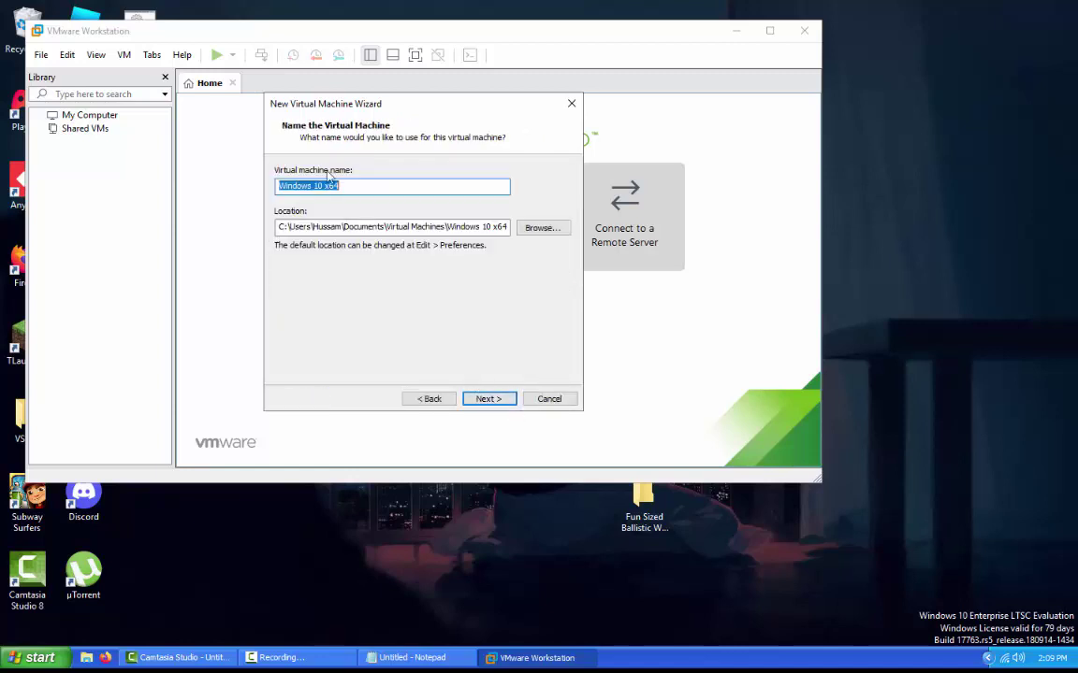
# Name the virtual machine "Windows 11 x64" and keep UEFI as its firmware type without Secure Boot.
pyautogui.click(319, 186)
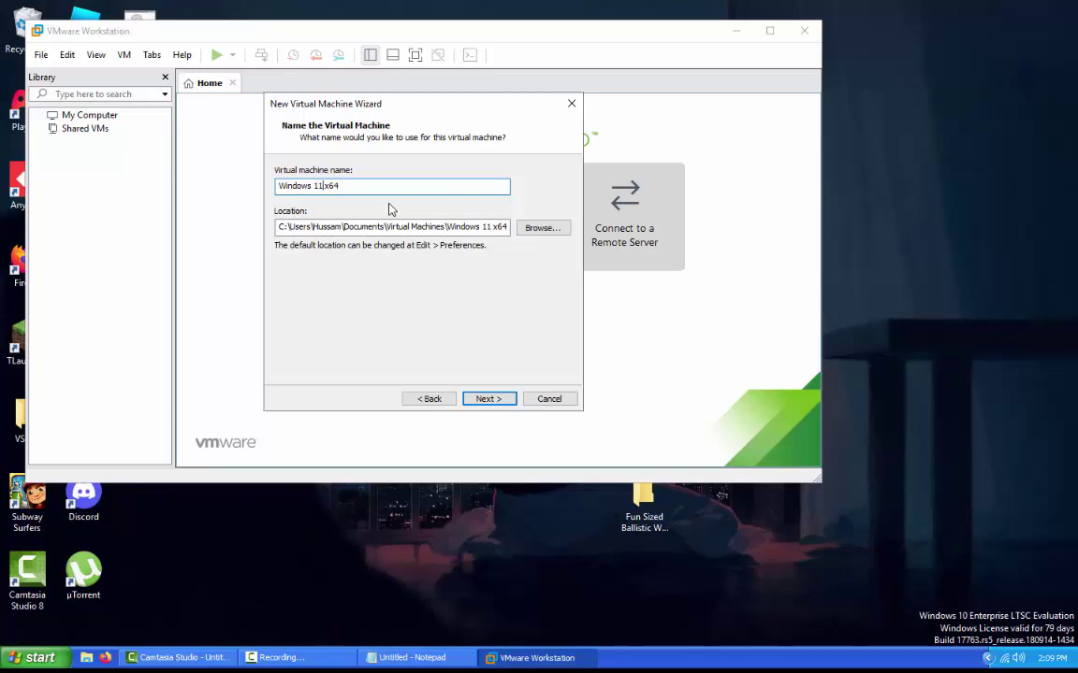
pyautogui.press('Return')
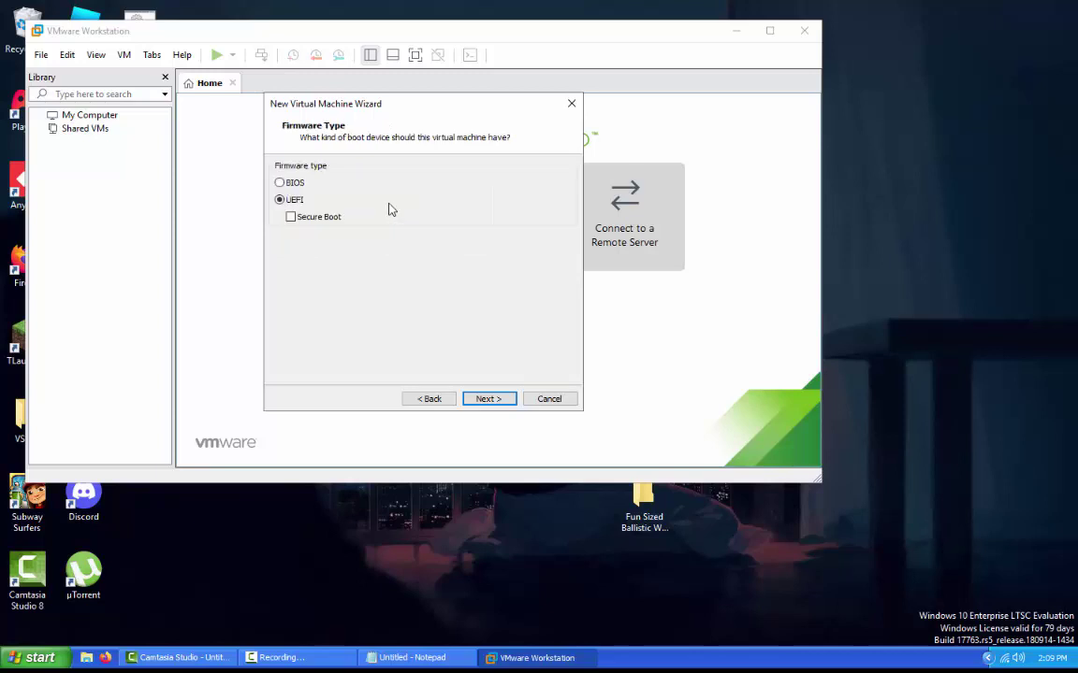
pyautogui.press('Return')
# Give the virtual machine 4 cores per processor and 4096 MB of memory, accepting NAT networking and the default I/O controller.
pyautogui.press('Tab')
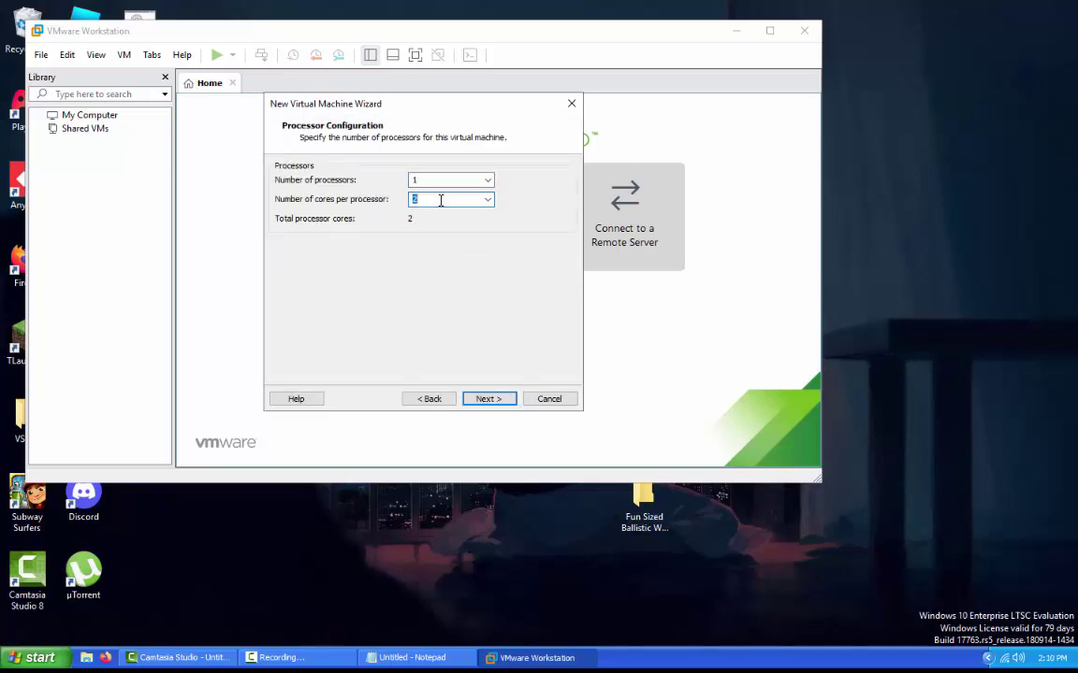
pyautogui.press('Return')
pyautogui.write('4096')
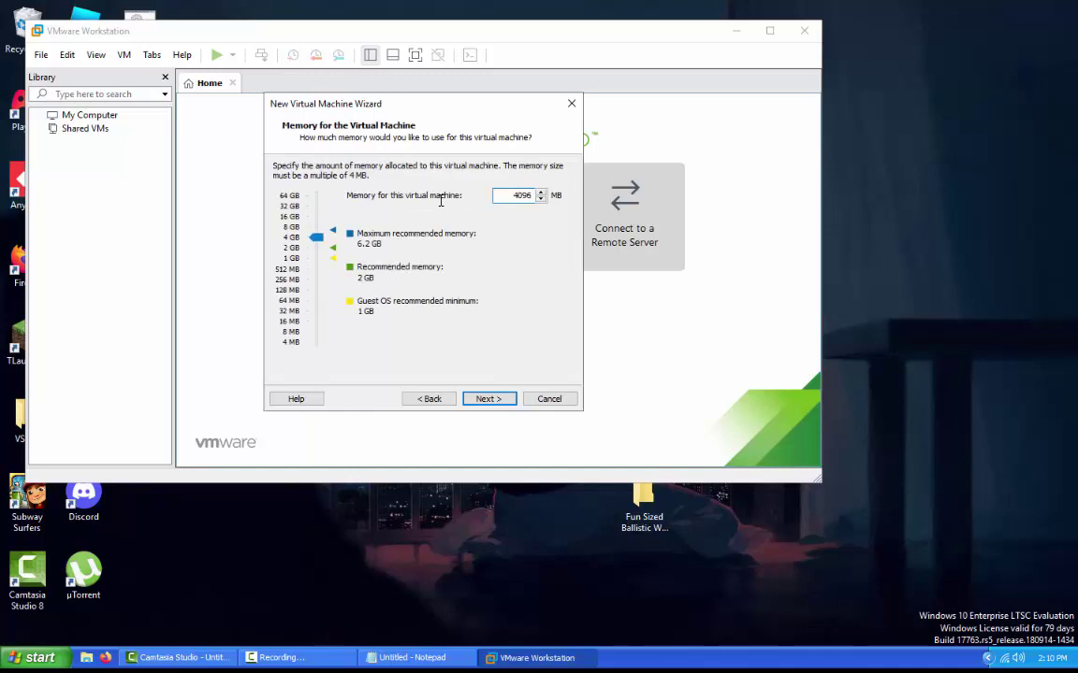
pyautogui.press('Return')
pyautogui.press('Return')
pyautogui.press('Return')
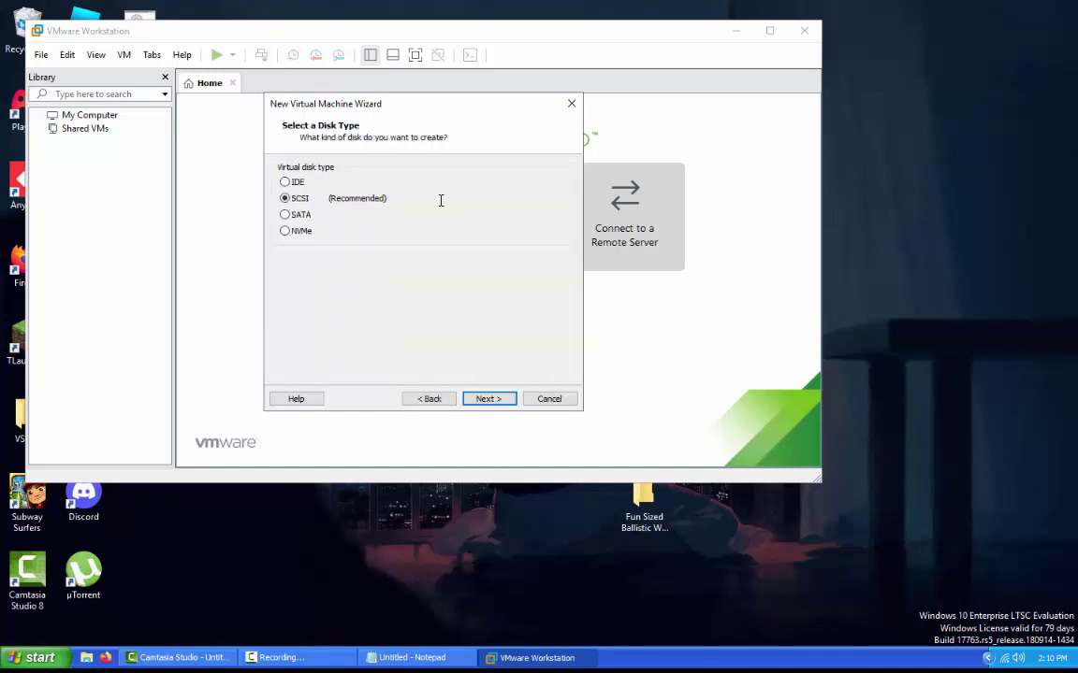
# Create a new 512.2 GB NVMe virtual disk split into multiple files, keeping Windows 11 x64.vmdk as the disk file.
pyautogui.click(292, 231)
pyautogui.click(493, 400)
pyautogui.click(490, 400)
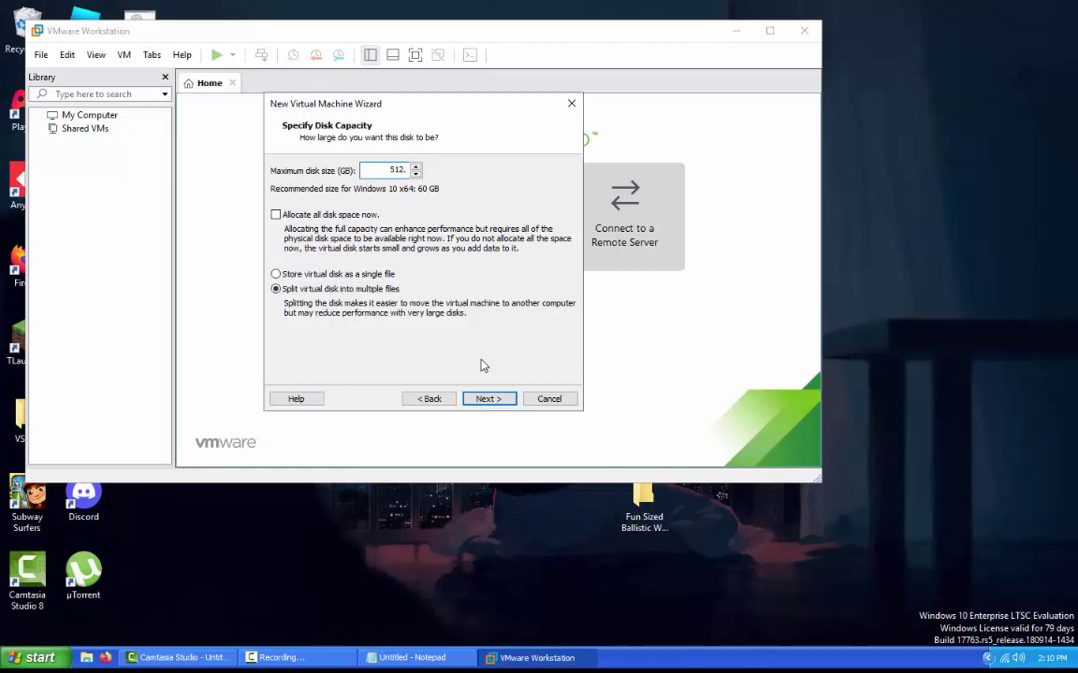
pyautogui.press('Return')
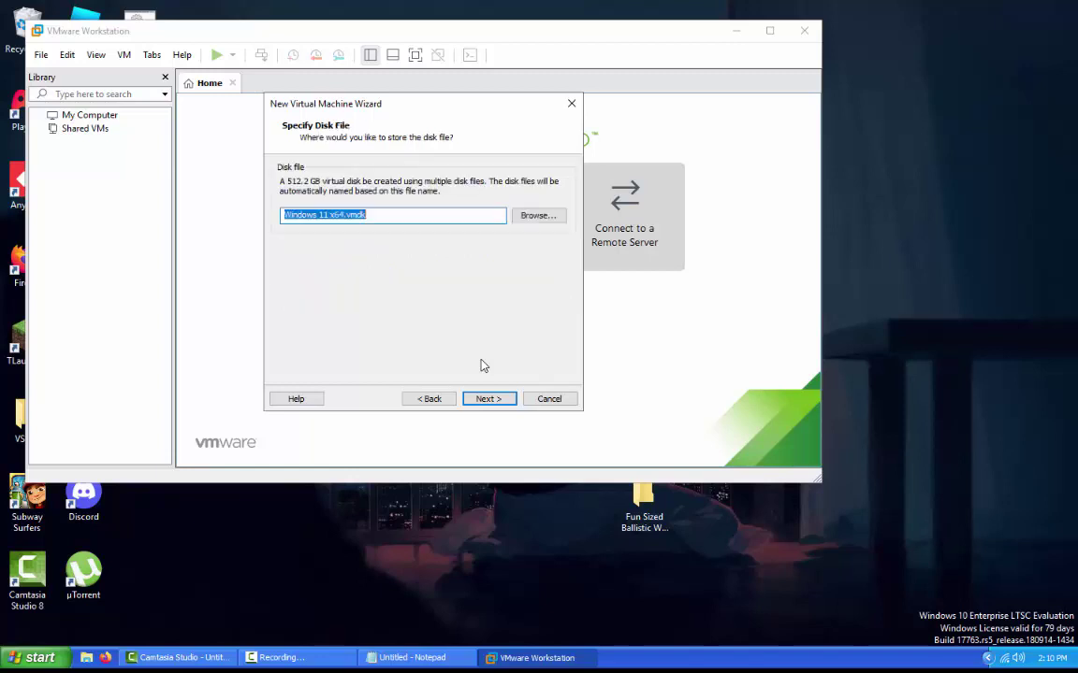
pyautogui.press('Return')
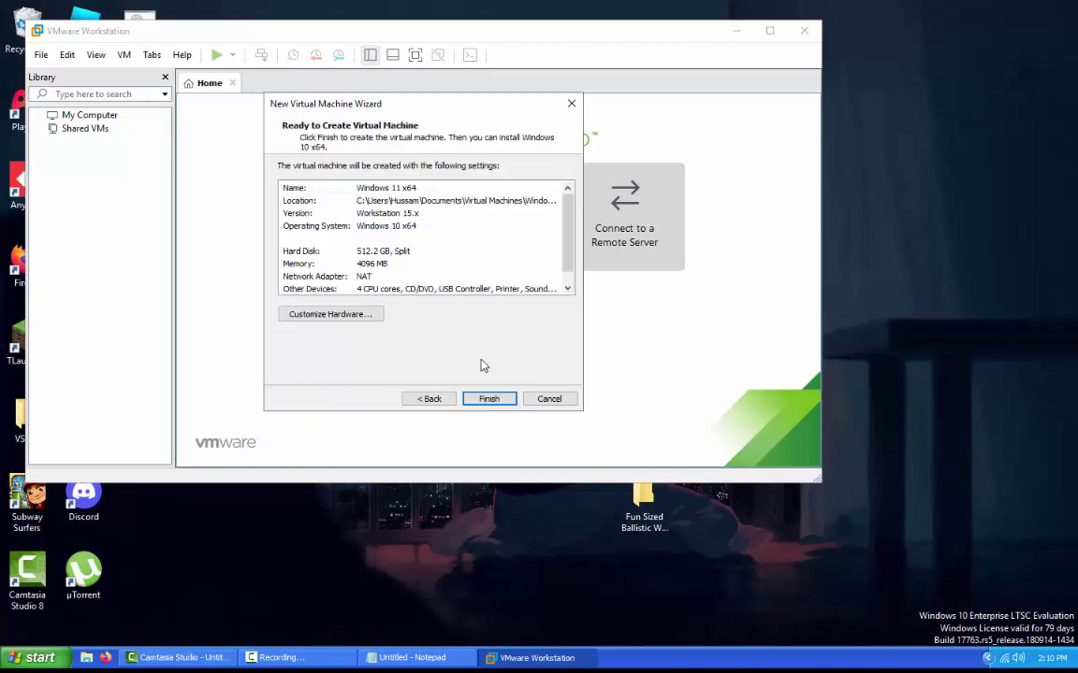
# Customize the virtual machine's hardware so the CD/DVD drive uses an ISO image file, and browse for the image.
pyautogui.click(365, 315)
pyautogui.click(316, 94)
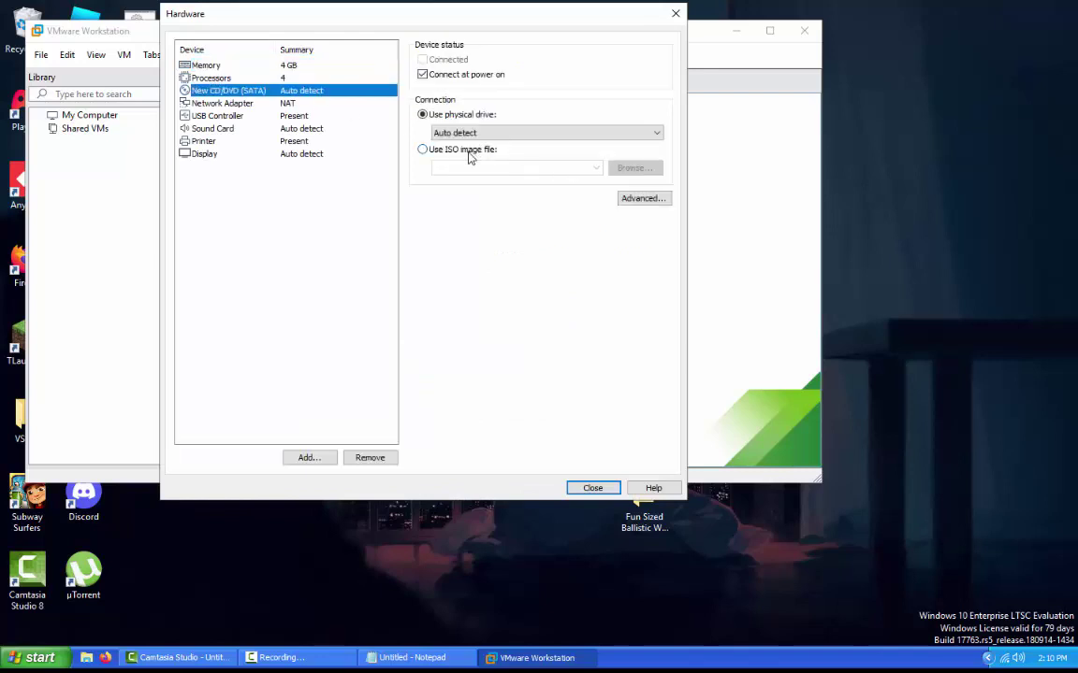
pyautogui.click(422, 149)
pyautogui.click(636, 167)
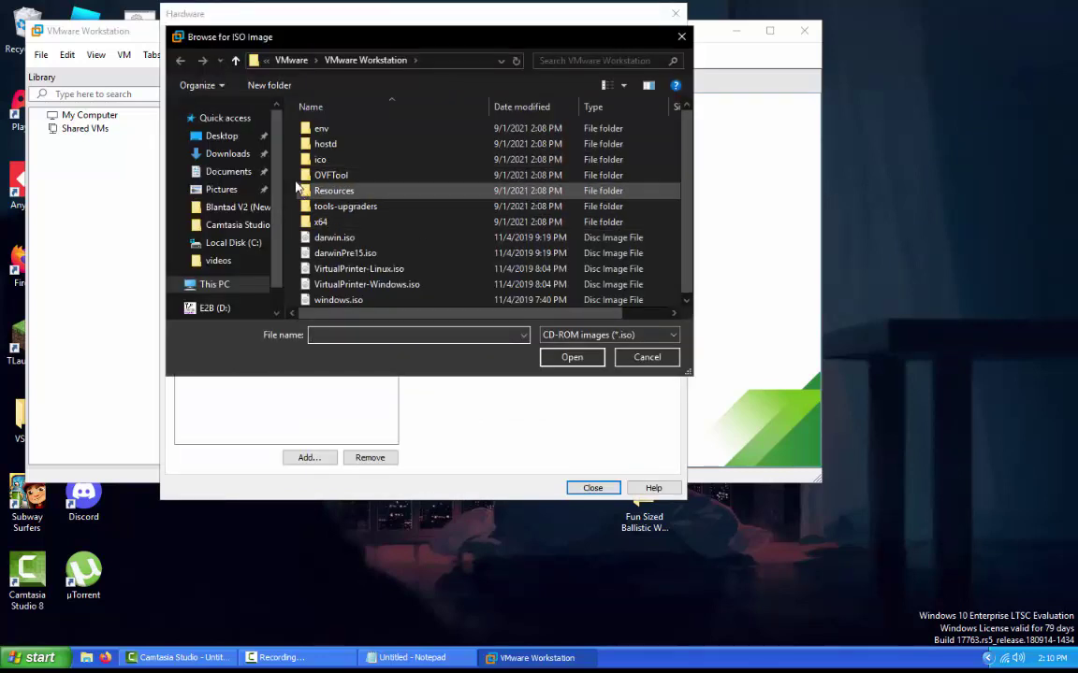
# Load the Windows11_InsiderPreview_Client_x64 ISO from the user's Downloads folder under Users on the Windows 7 (E:) drive.
pyautogui.click(281, 60)
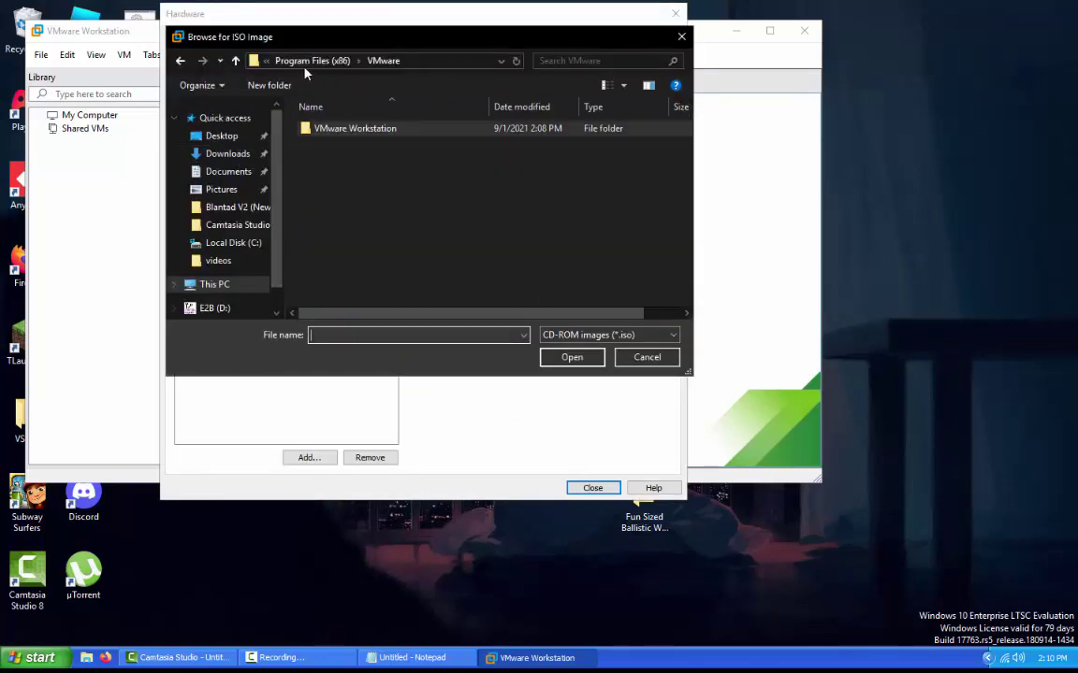
pyautogui.scroll(-1, 171, 266)
pyautogui.click(208, 255)
pyautogui.scroll(-1, 418, 257)
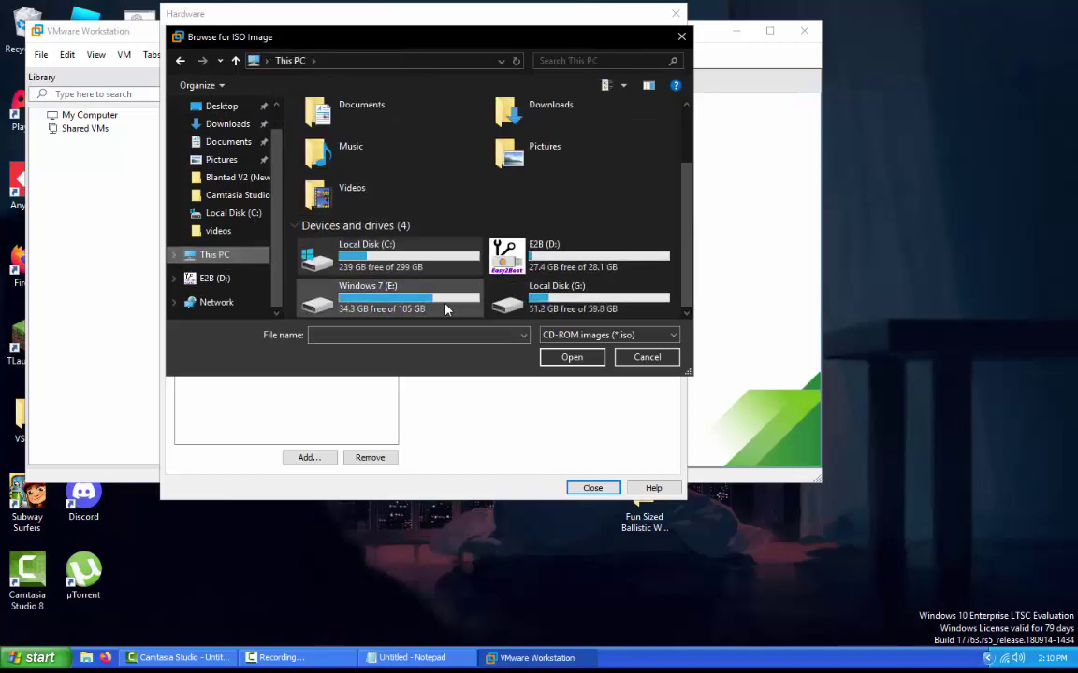
pyautogui.doubleClick(446, 309)
pyautogui.doubleClick(353, 208)
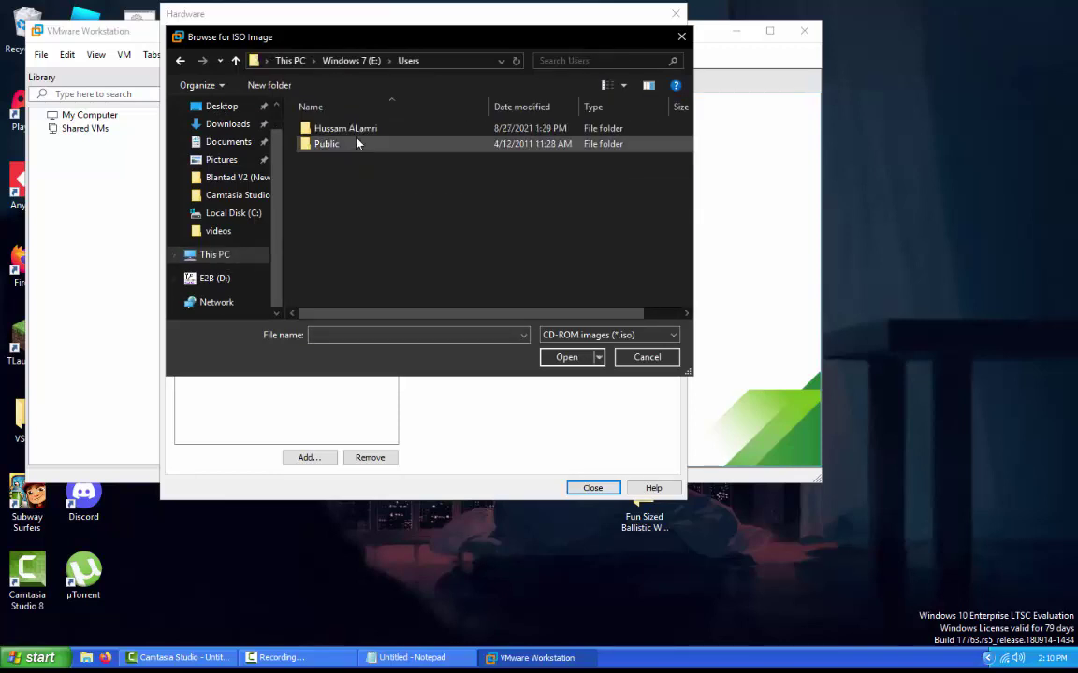
pyautogui.doubleClick(327, 128)
pyautogui.doubleClick(344, 179)
pyautogui.click(400, 178)
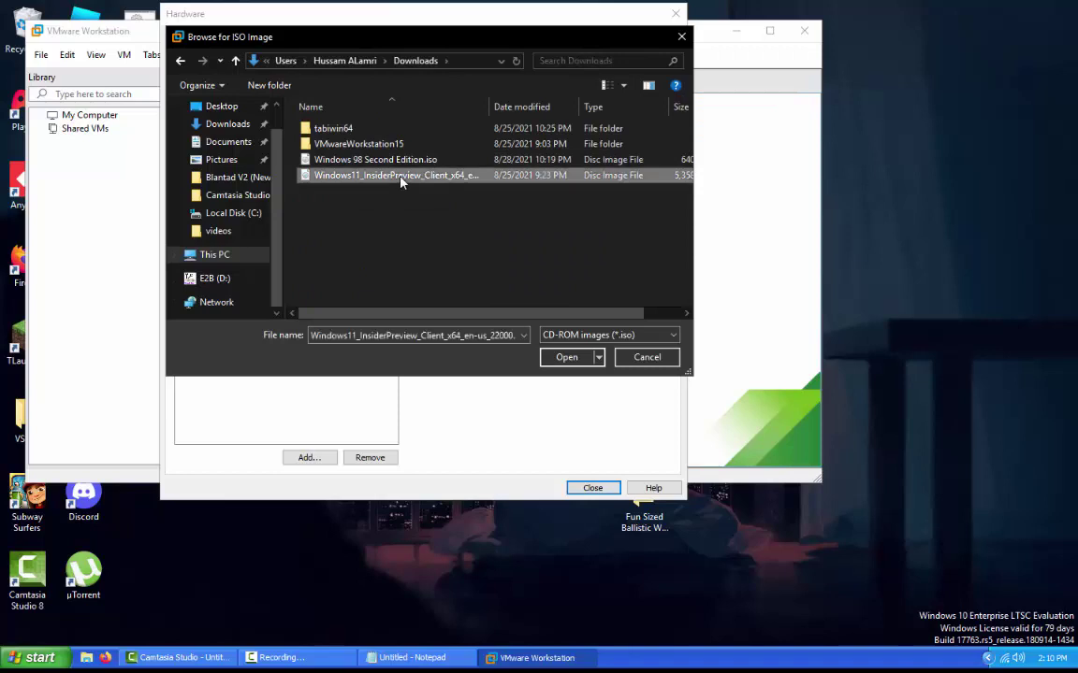
pyautogui.click(562, 357)
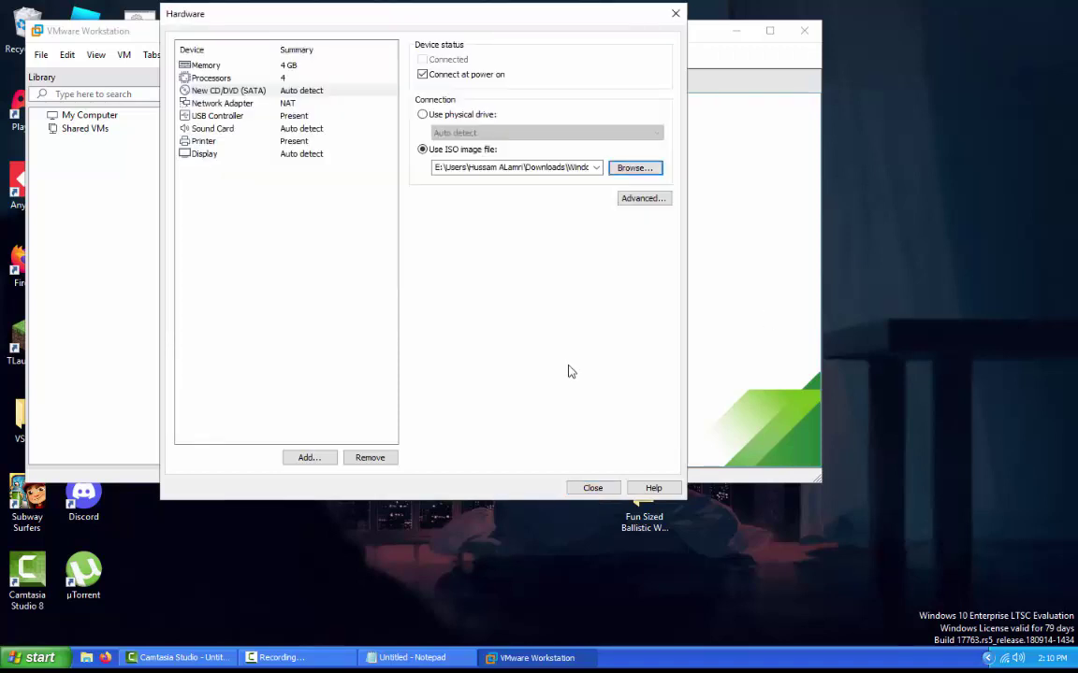
# Enable the Intel VT-x/EPT or AMD-V/RVI and IOMMU virtualization options for the processors and close the hardware settings.
pyautogui.click(280, 77)
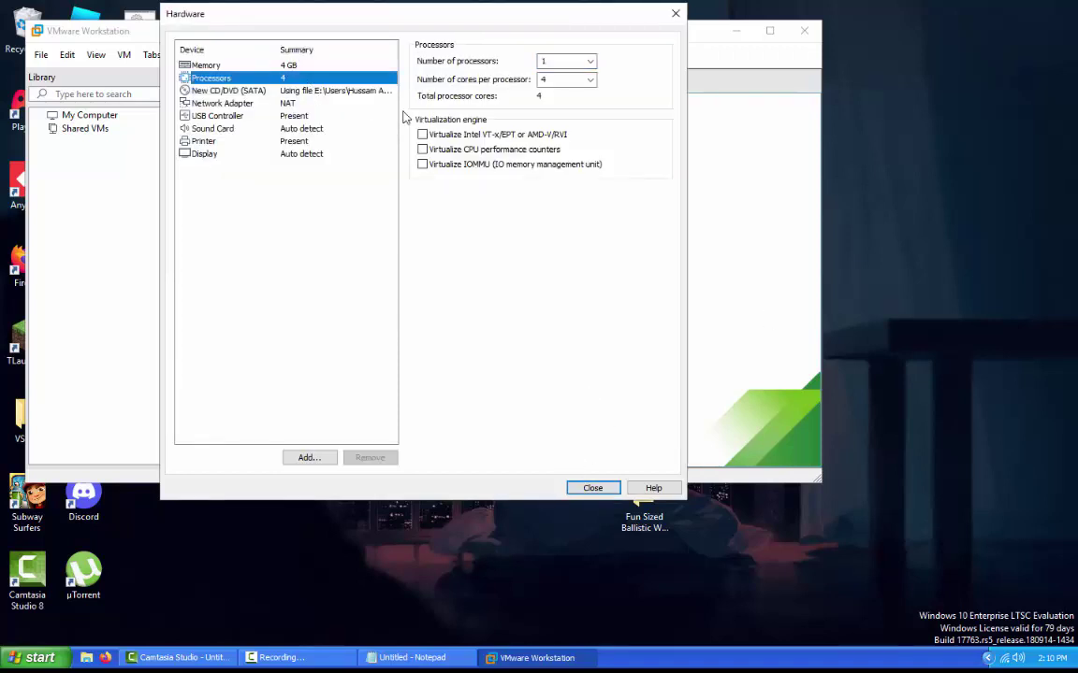
pyautogui.click(423, 135)
pyautogui.click(423, 165)
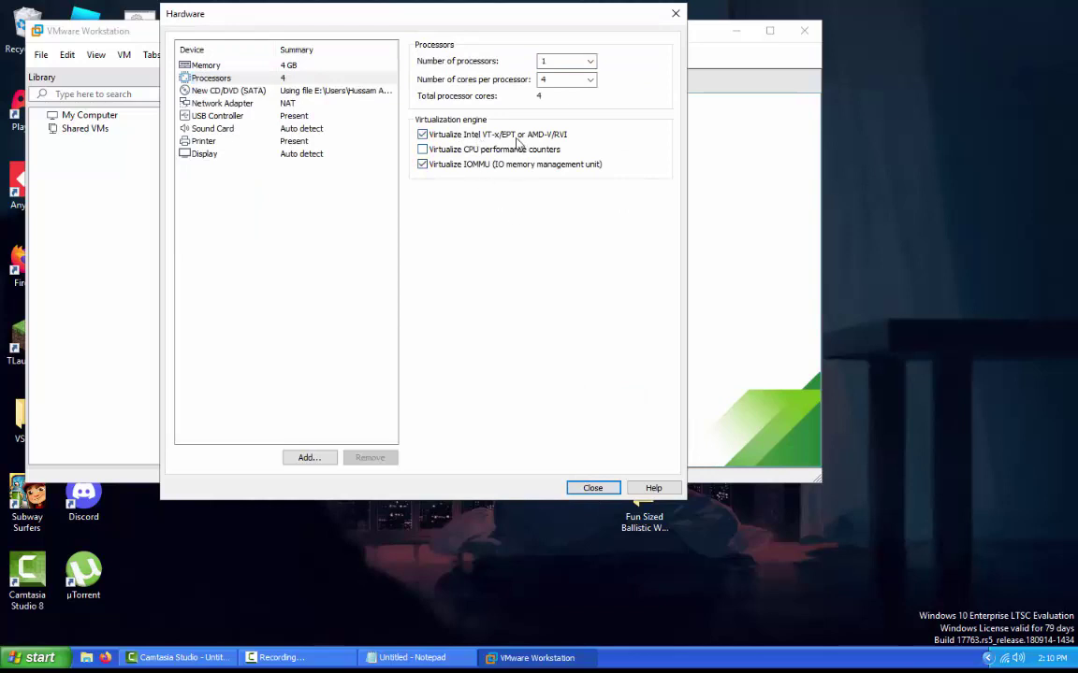
pyautogui.click(483, 134)
pyautogui.click(604, 494)
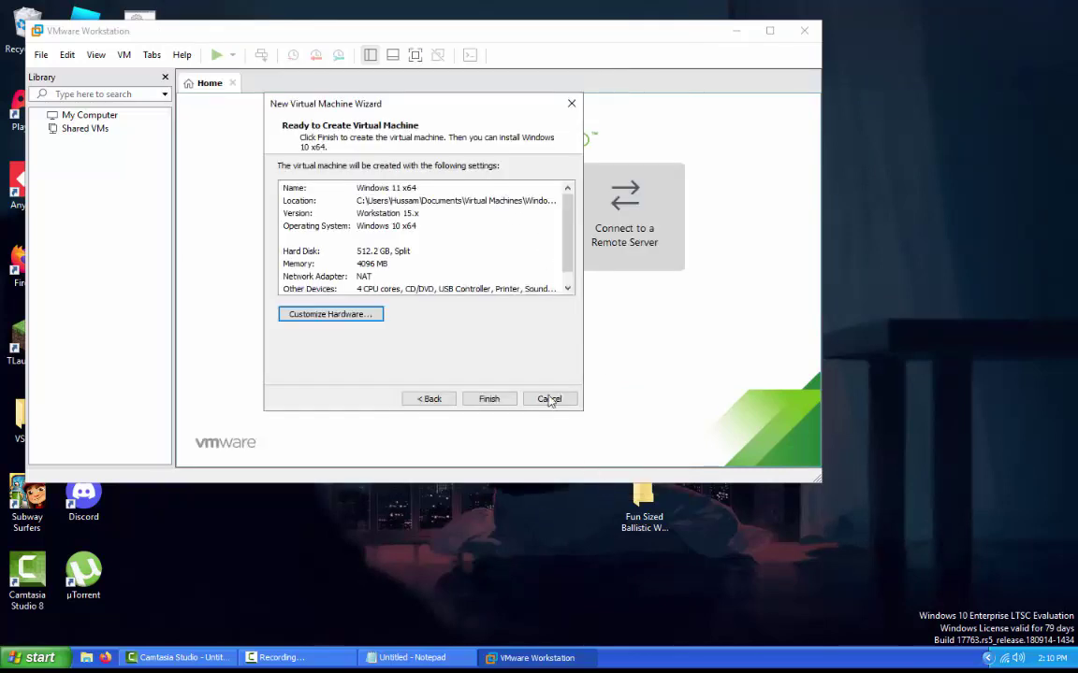
# Finish creating the Windows 11 x64 virtual machine and power it on, booting from the installation ISO.
pyautogui.click(489, 399)
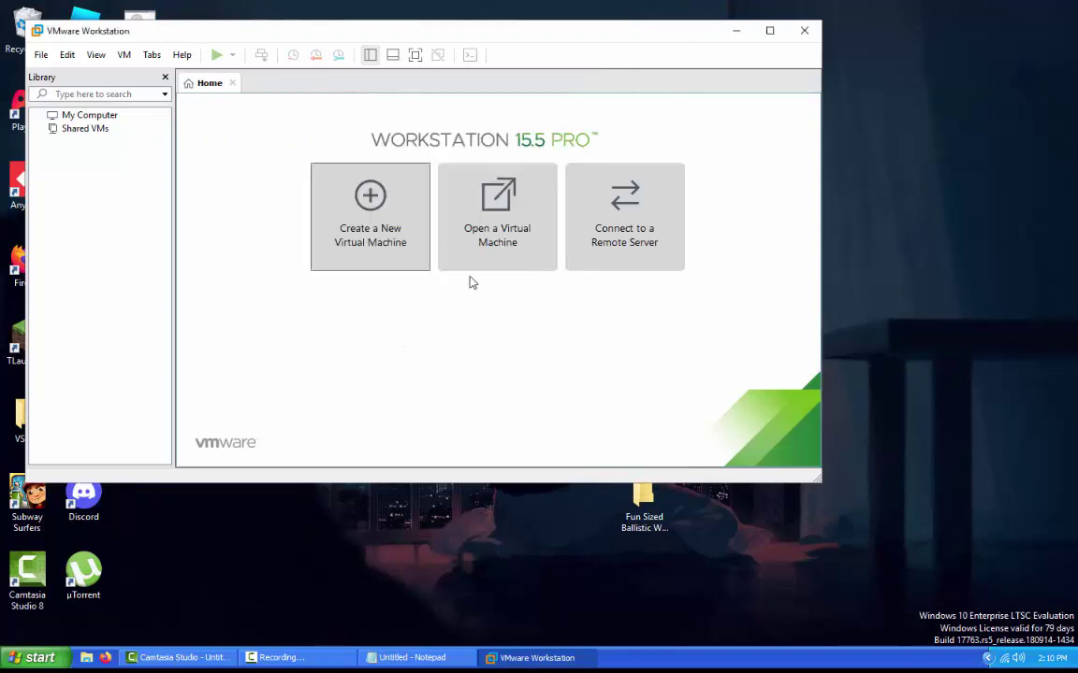
pyautogui.click(232, 83)
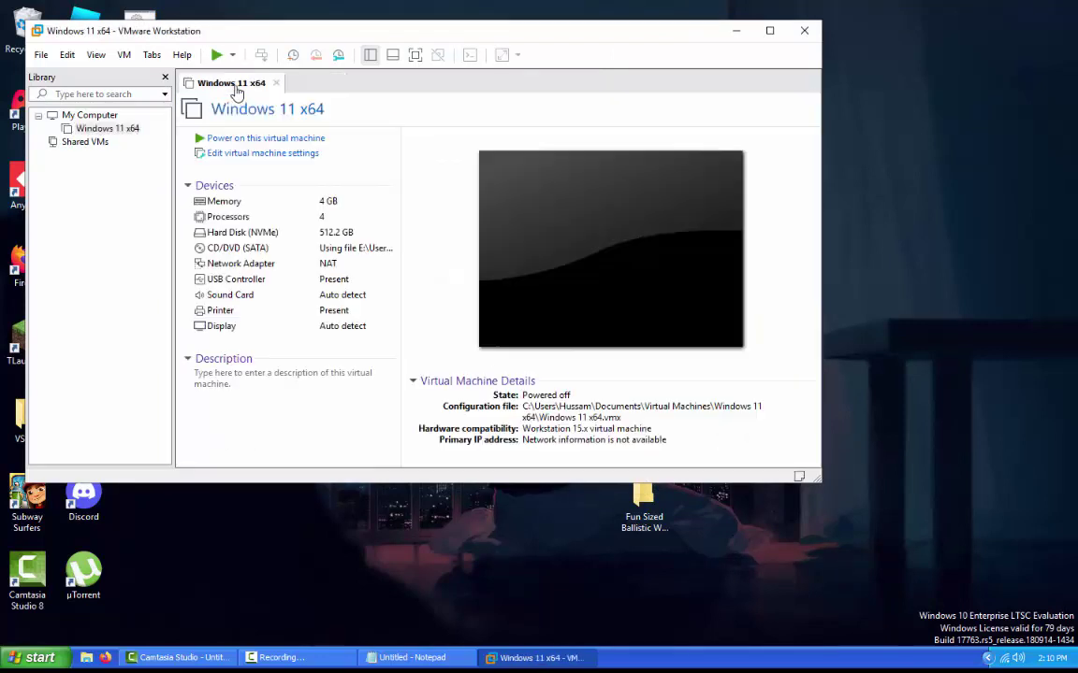
pyautogui.click(249, 142)
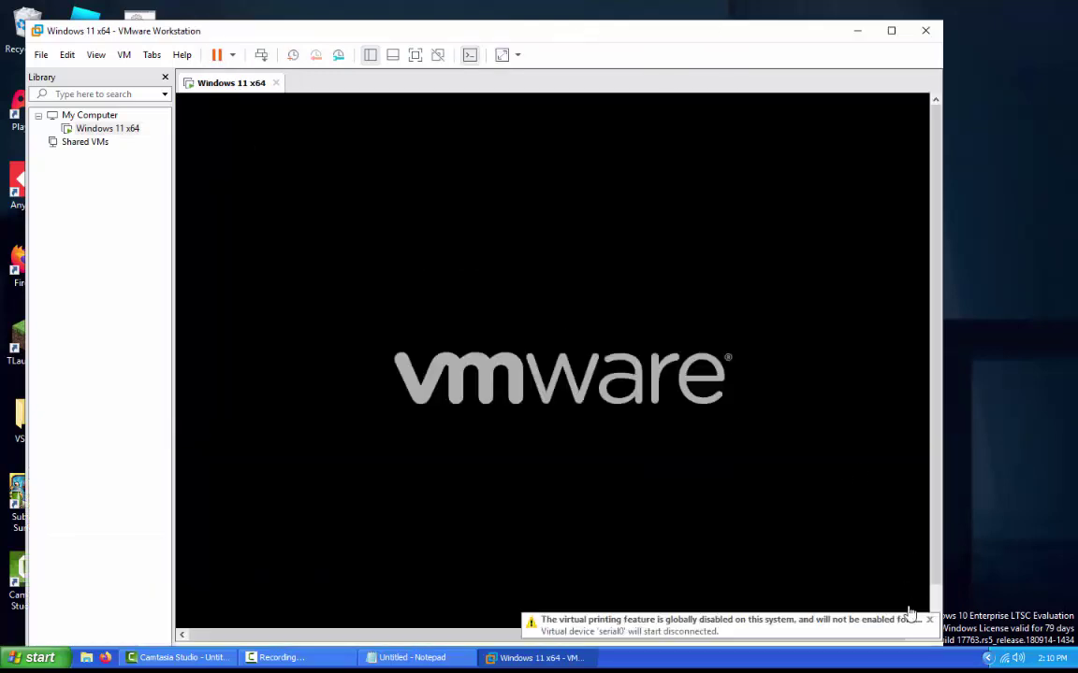
pyautogui.press('Return')
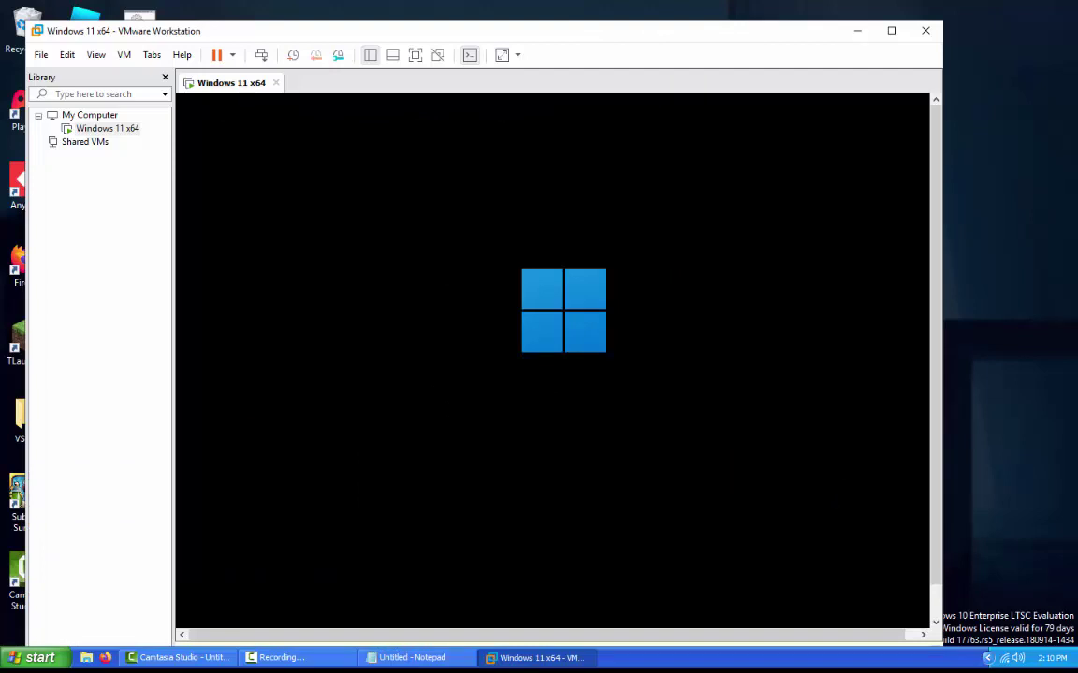
# Move the VMware window higher on the desktop and dismiss the operating system installation hint bar so the guest display fits.
pyautogui.moveTo(309, 33); pyautogui.dragTo(317, 17)
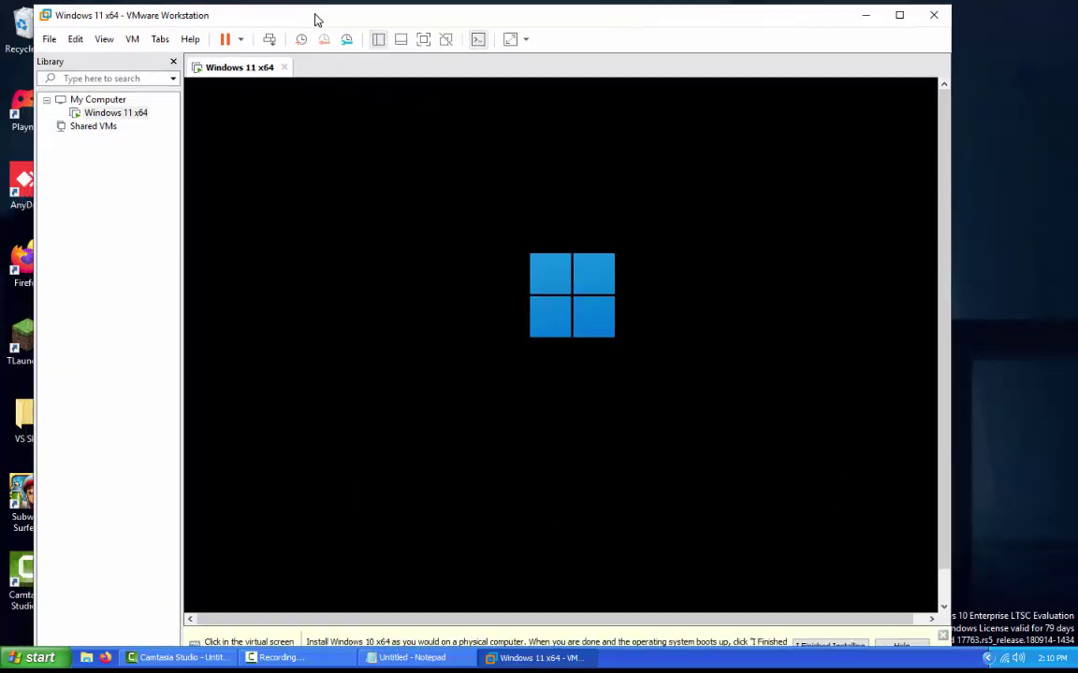
pyautogui.click(942, 638)
pyautogui.moveTo(343, 20)
pyautogui.mouseDown()
pyautogui.moveTo(352, 8)
pyautogui.moveTo(327, 24)
pyautogui.mouseUp()
pyautogui.click(113, 34)
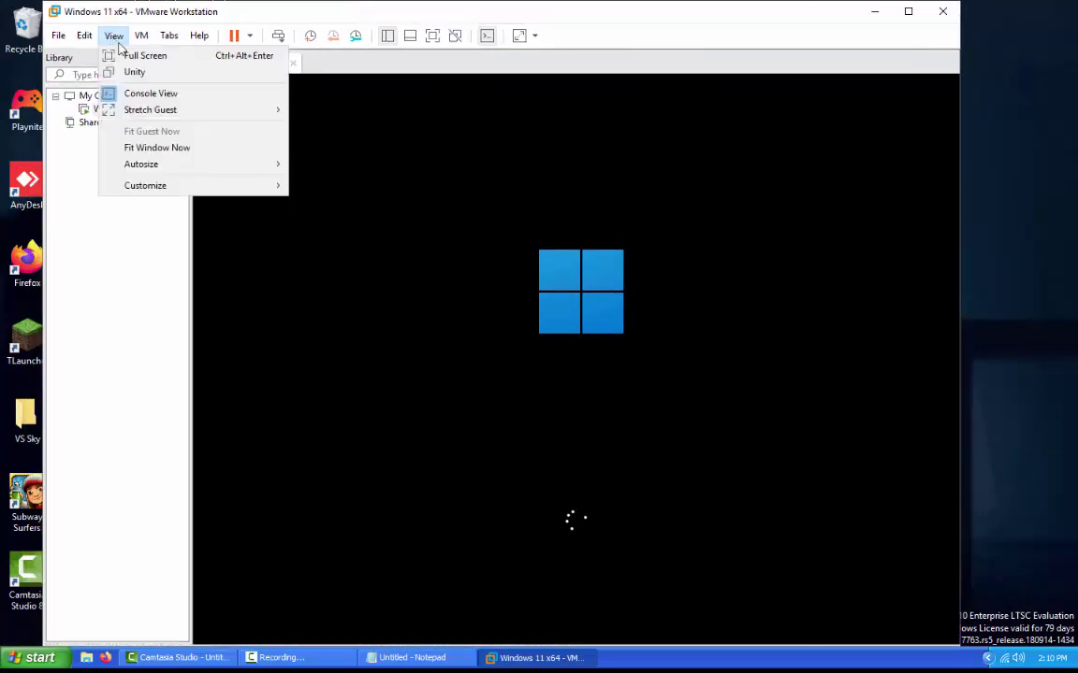
pyautogui.moveTo(136, 187)
pyautogui.click(332, 248)
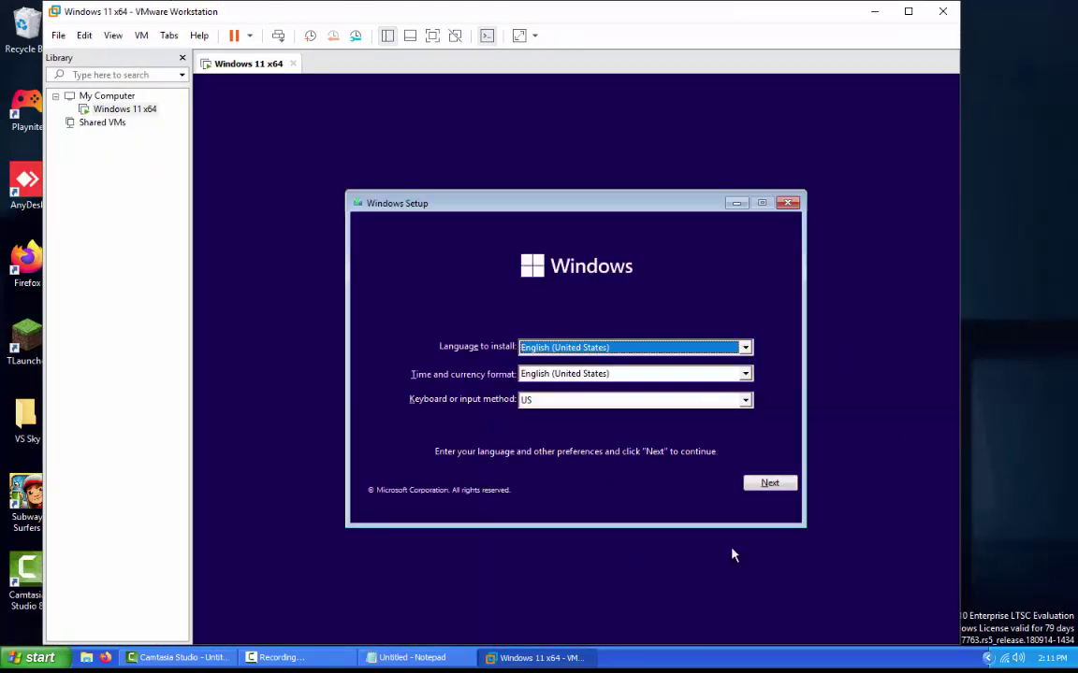
# Open a command prompt inside Windows Setup and launch the Registry Editor with regedit.
pyautogui.hotkey('shift', 'F10')
pyautogui.write('reged')
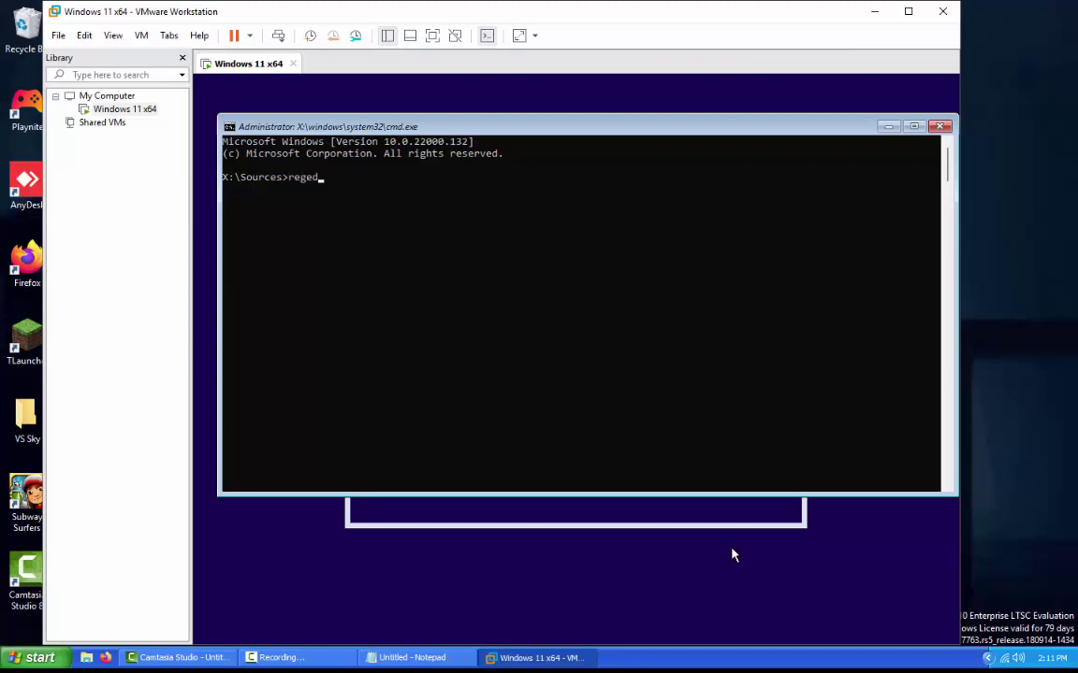
pyautogui.write('it')
pyautogui.press('Return')
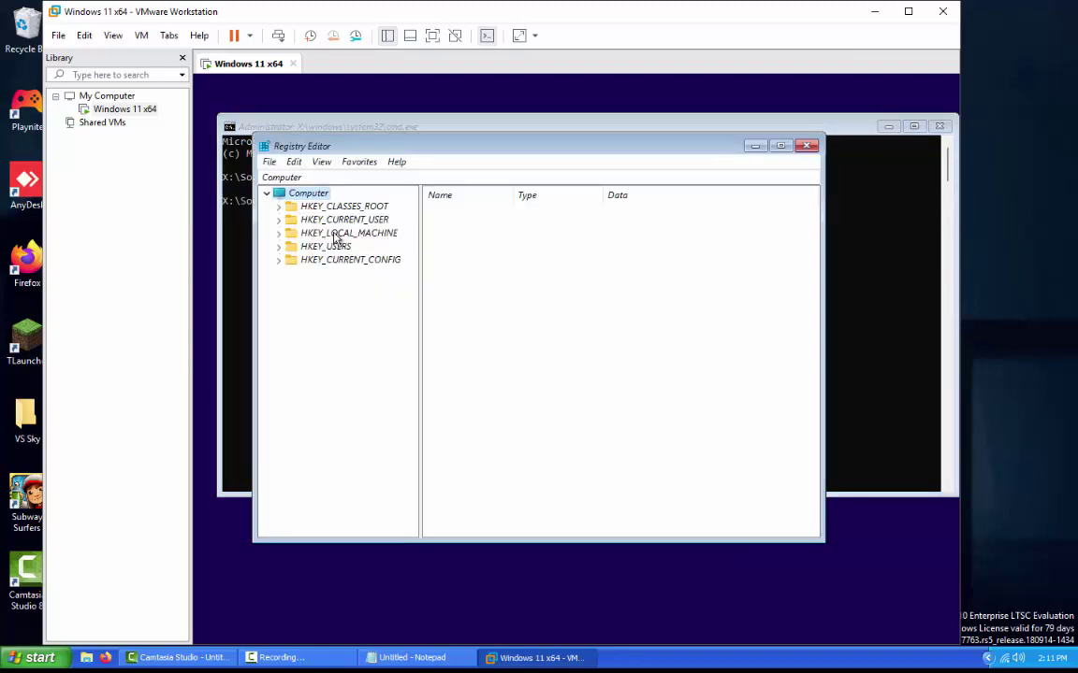
# Create a new registry key named labconfig under HKEY_LOCAL_MACHINE\SYSTEM\Setup.
pyautogui.click(278, 234)
pyautogui.click(290, 313)
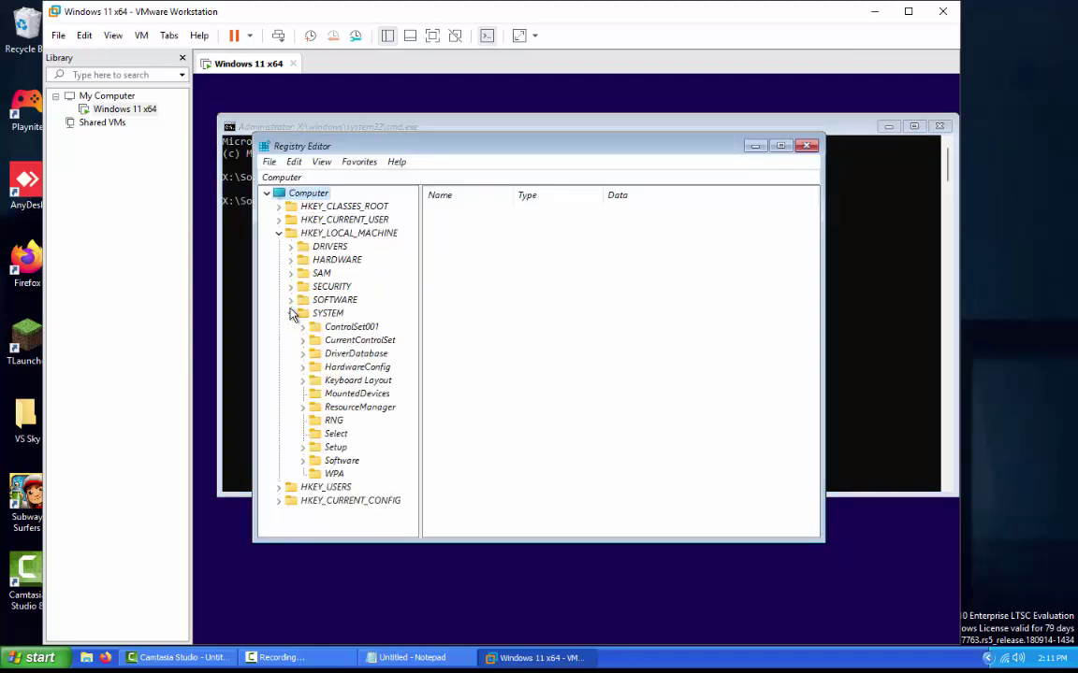
pyautogui.click(323, 448)
pyautogui.click(303, 448)
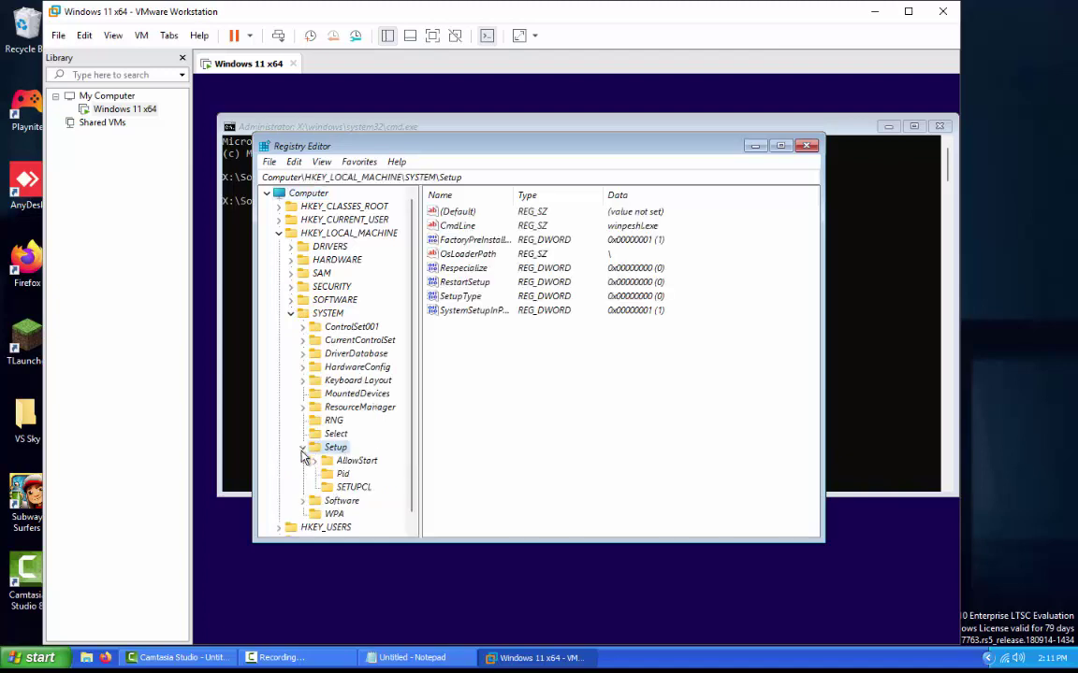
pyautogui.rightClick(315, 451)
pyautogui.moveTo(392, 487)
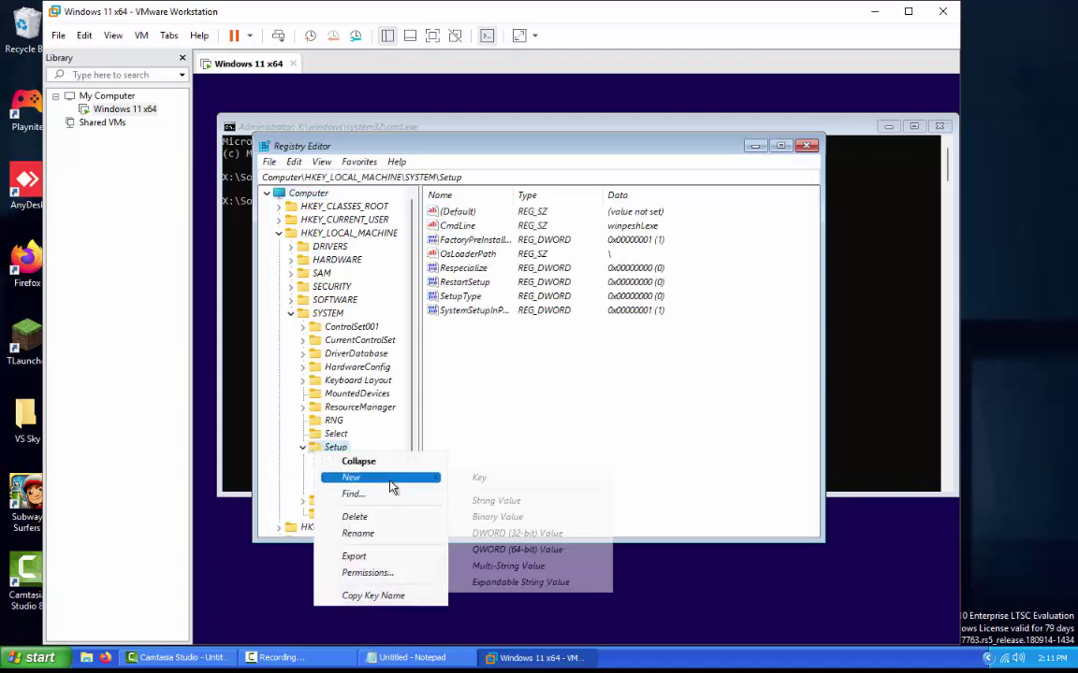
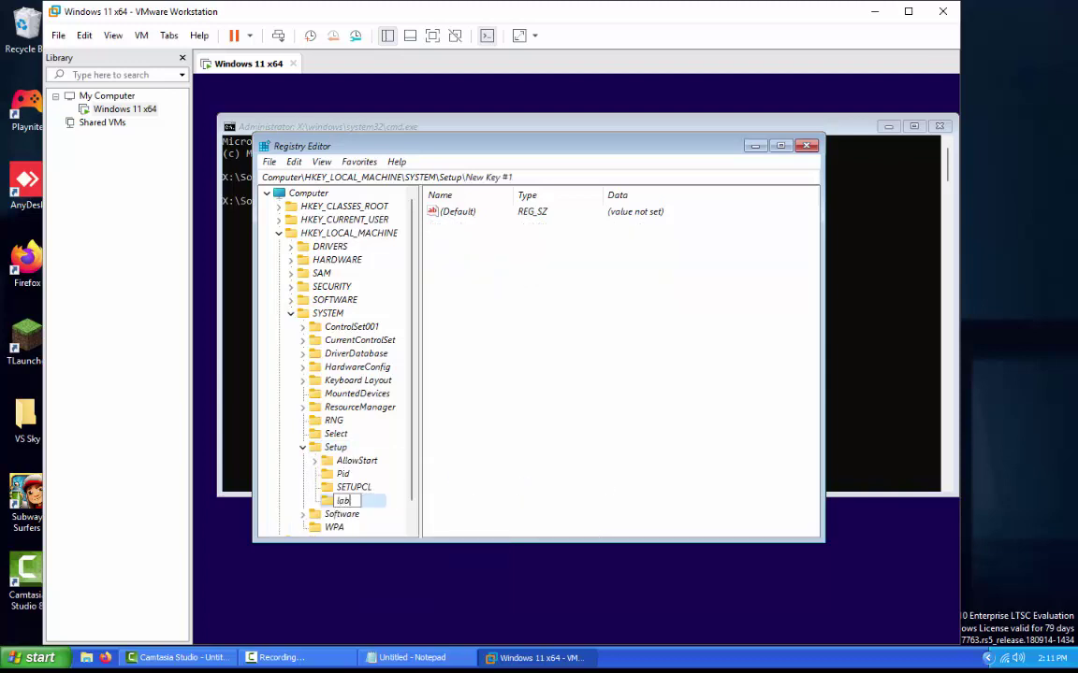
pyautogui.write('labconfig')
pyautogui.press('Return')
# Add a DWORD (32-bit) value named DisableTPMCheck to the labconfig key and set its data to 1.
pyautogui.rightClick(473, 290)
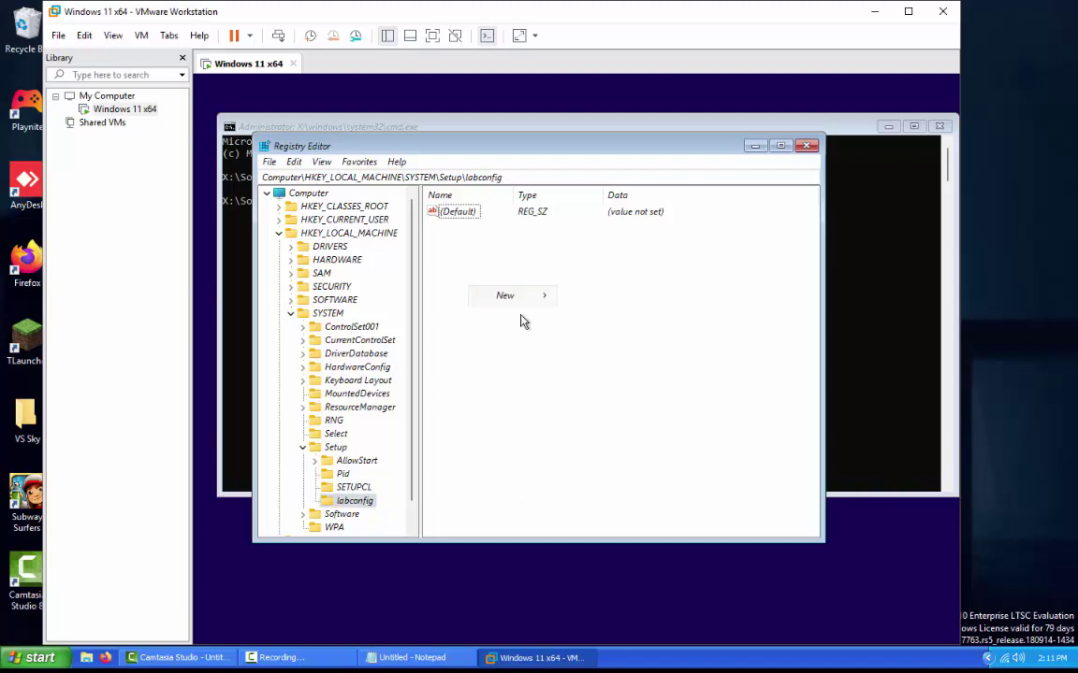
pyautogui.moveTo(540, 300)
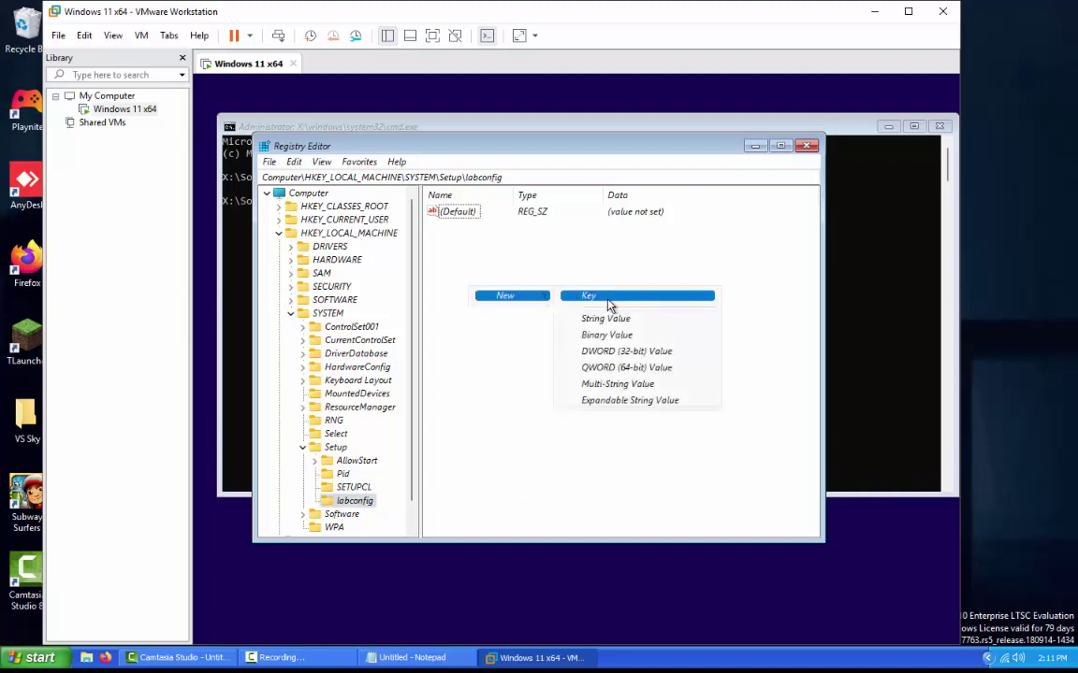
pyautogui.click(597, 351)
pyautogui.write('Dis')
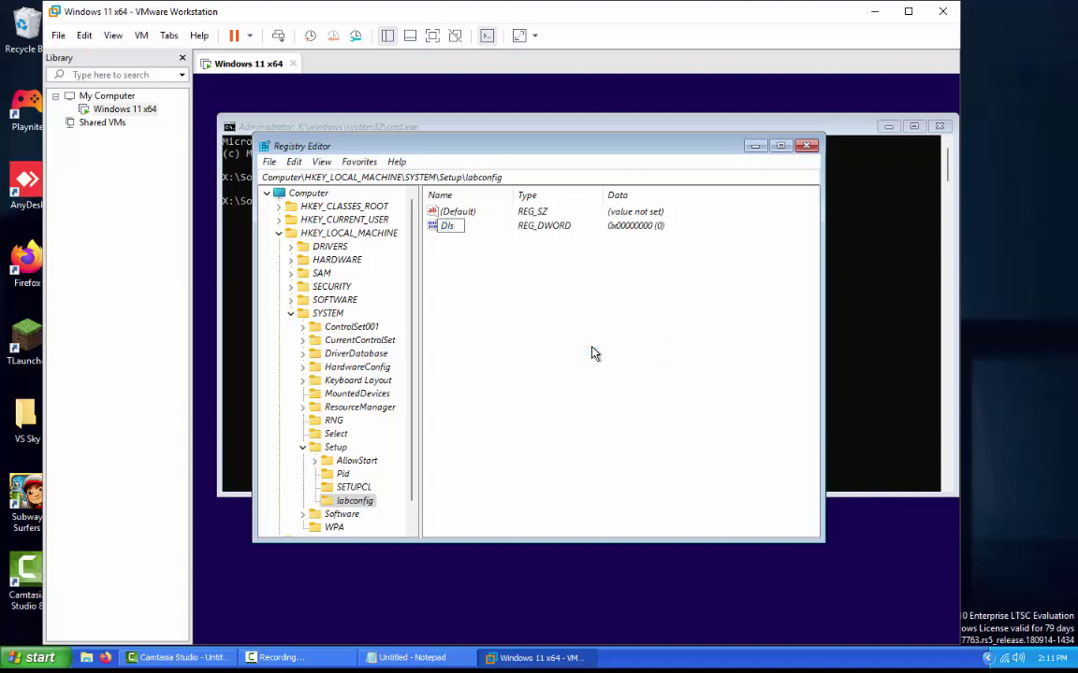
pyautogui.write('ableTPMCheck')
pyautogui.press('Return')
pyautogui.press('Return')
pyautogui.write('1')
pyautogui.press('Return')
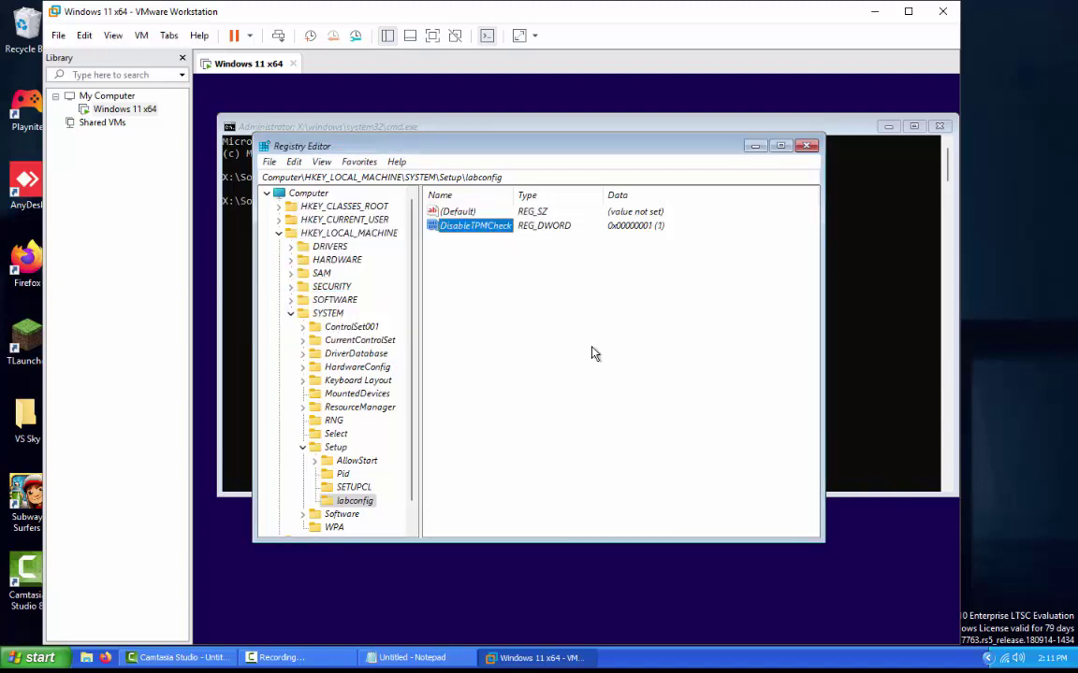
# Add a DWORD (32-bit) value DisableSecureBootCheck set to 1 in labconfig, and close the Registry Editor and command prompt.
pyautogui.rightClick(541, 334)
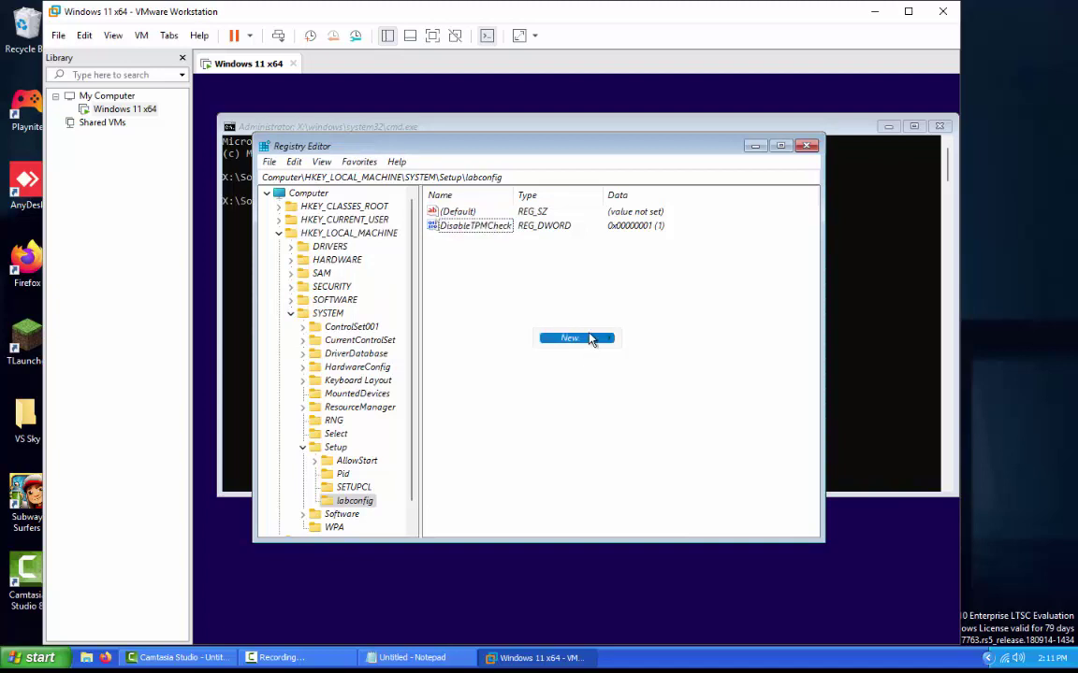
pyautogui.moveTo(599, 339)
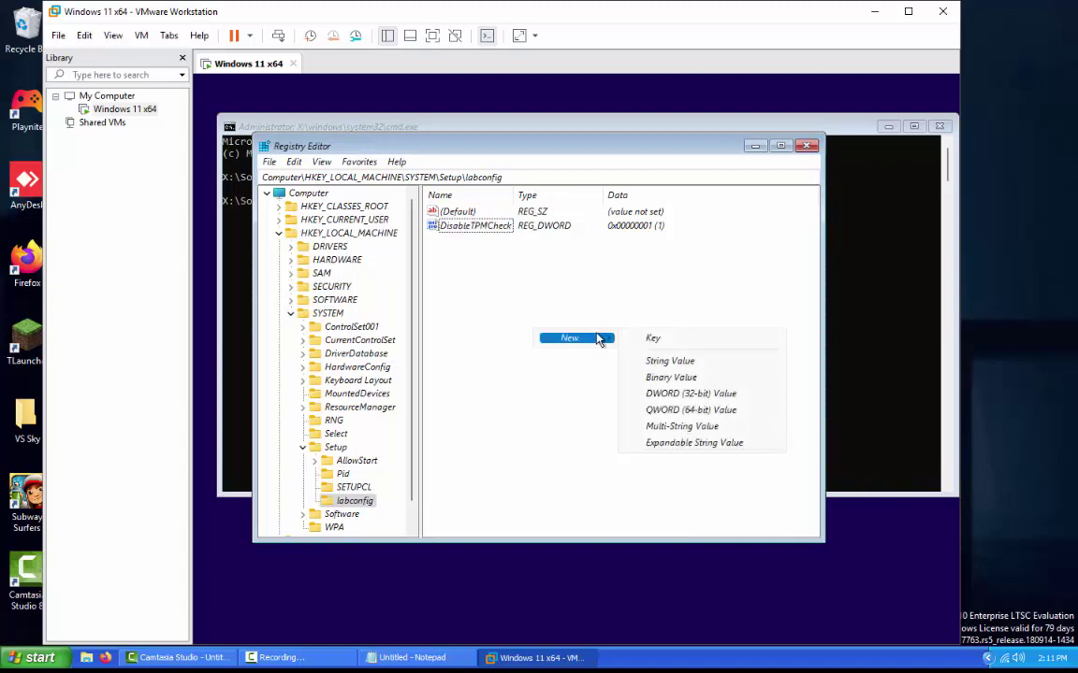
pyautogui.click(728, 398)
pyautogui.write('DisableS')
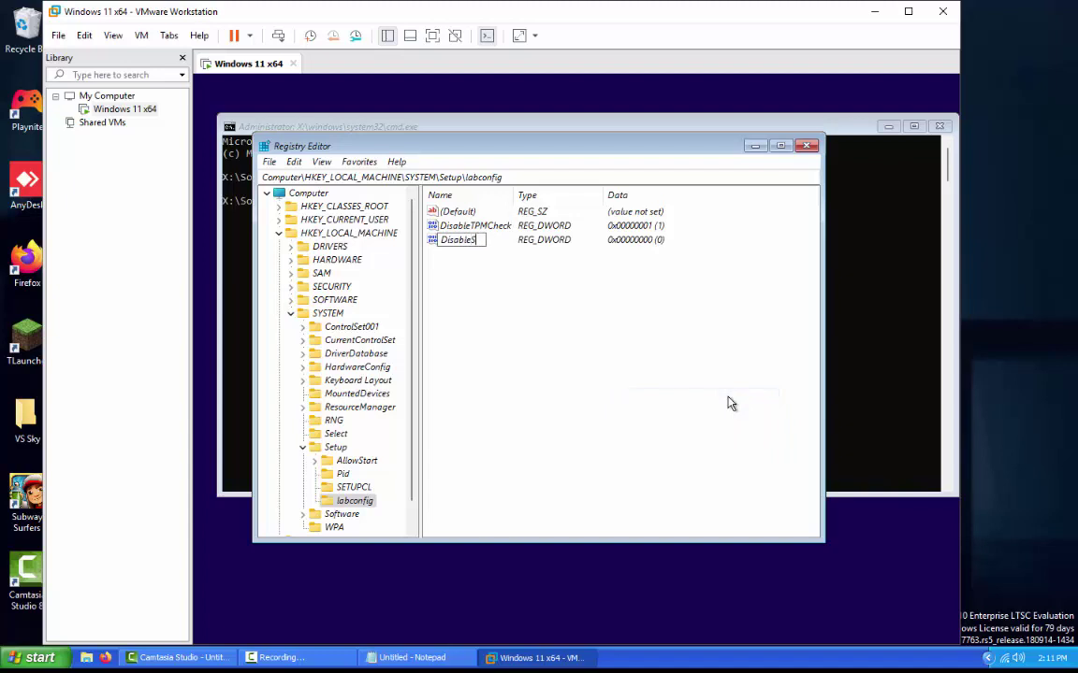
pyautogui.write('ecureBootCheck')
pyautogui.press('Return')
pyautogui.press('Return')
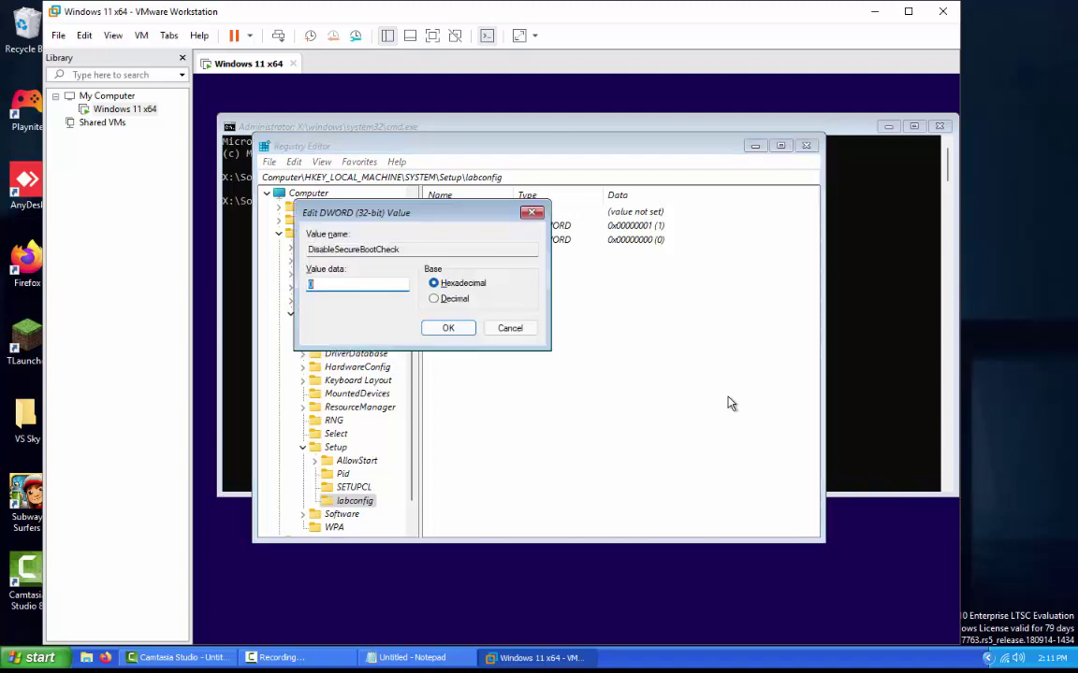
pyautogui.write('1')
pyautogui.press('Return')
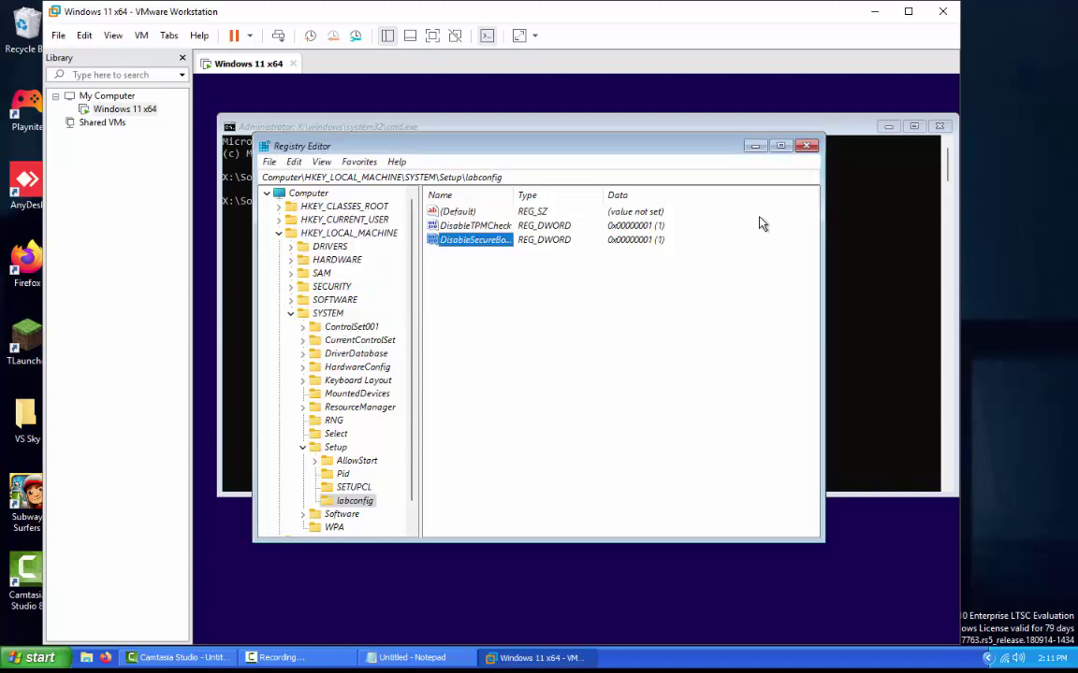
pyautogui.click(806, 146)
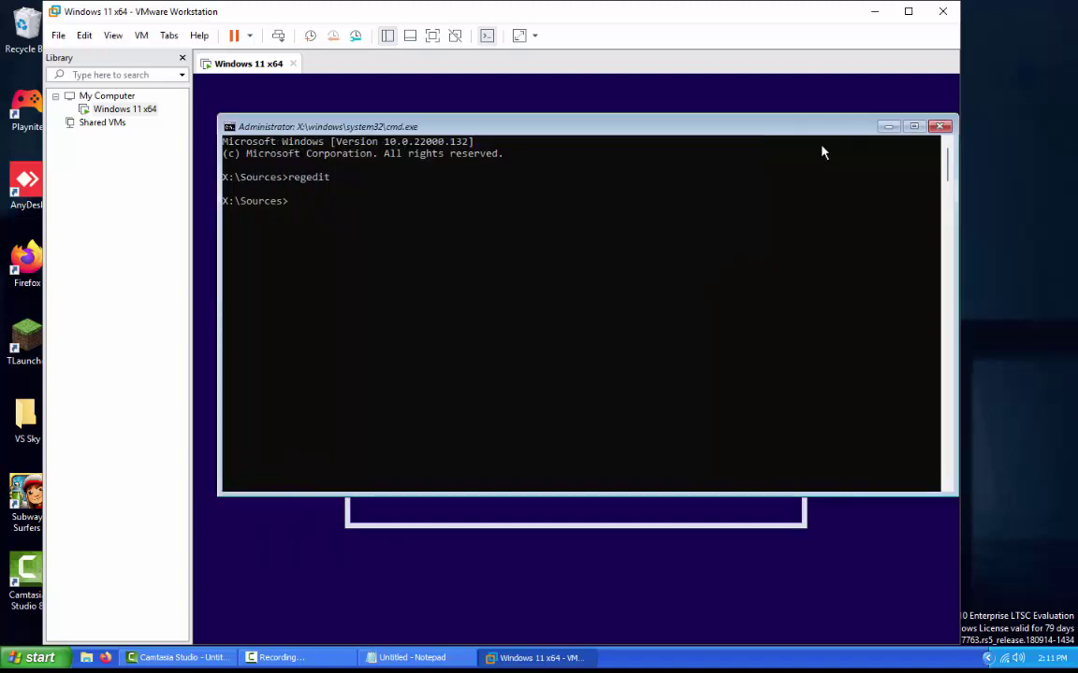
pyautogui.click(939, 128)
# Set the time and currency format in Windows Setup to Arabic (Saudi Arabia).
pyautogui.click(737, 373)
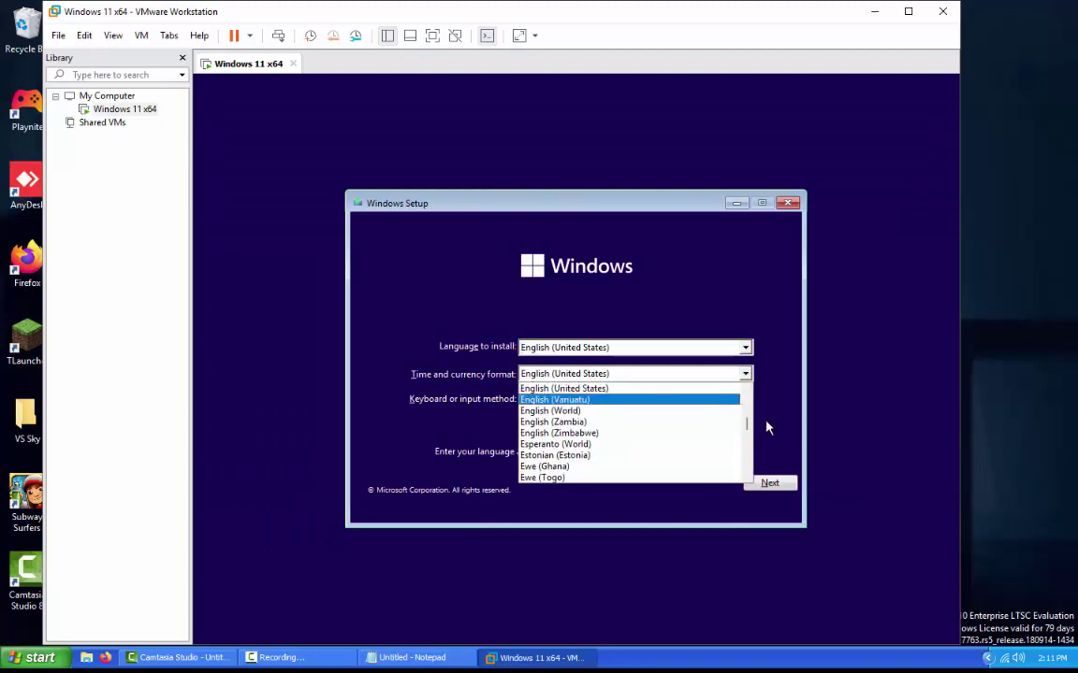
pyautogui.click(765, 428)
pyautogui.click(742, 373)
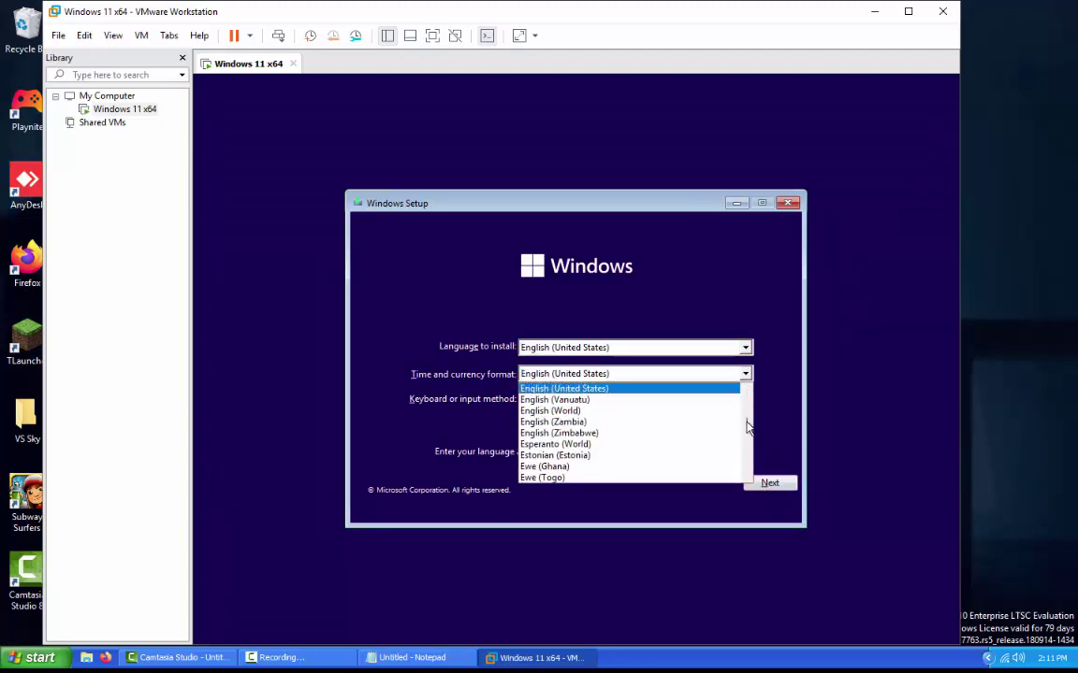
pyautogui.scroll(20, 746, 419)
pyautogui.scroll(5, 697, 419)
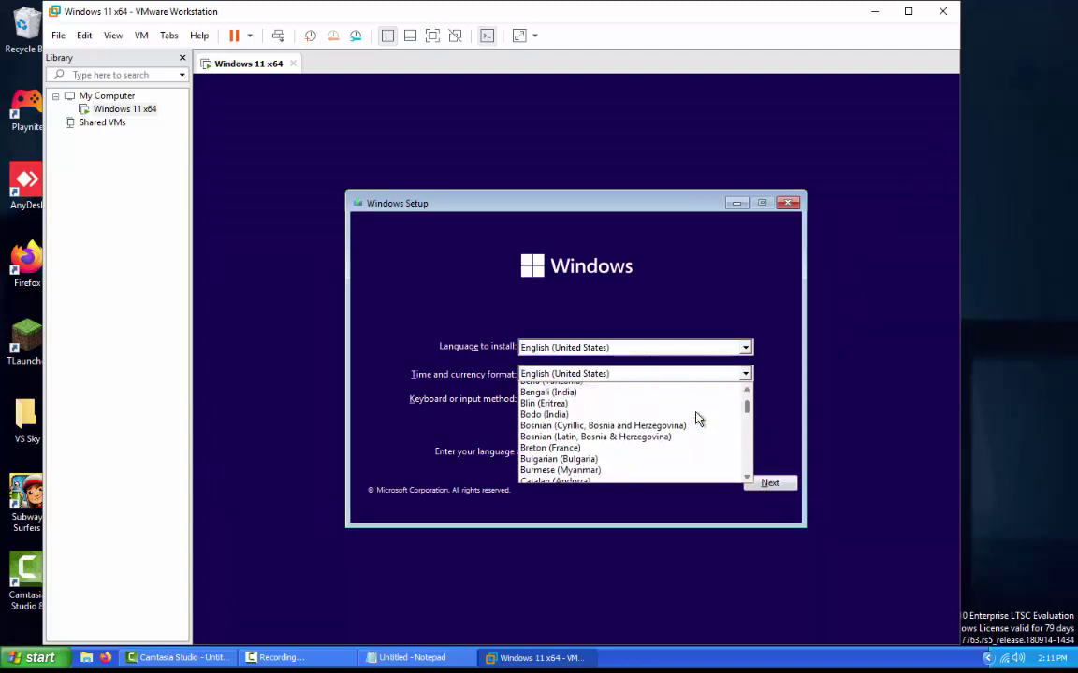
pyautogui.scroll(8, 697, 419)
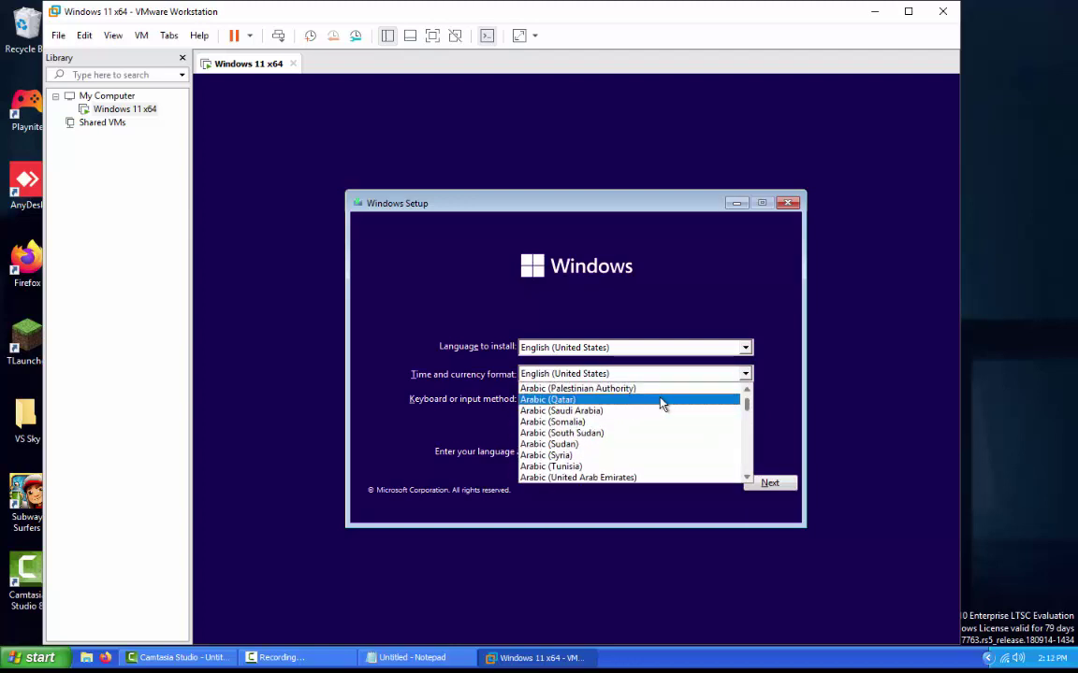
pyautogui.click(654, 411)
# Choose US as the keyboard or input method and start the Windows installation.
pyautogui.click(659, 400)
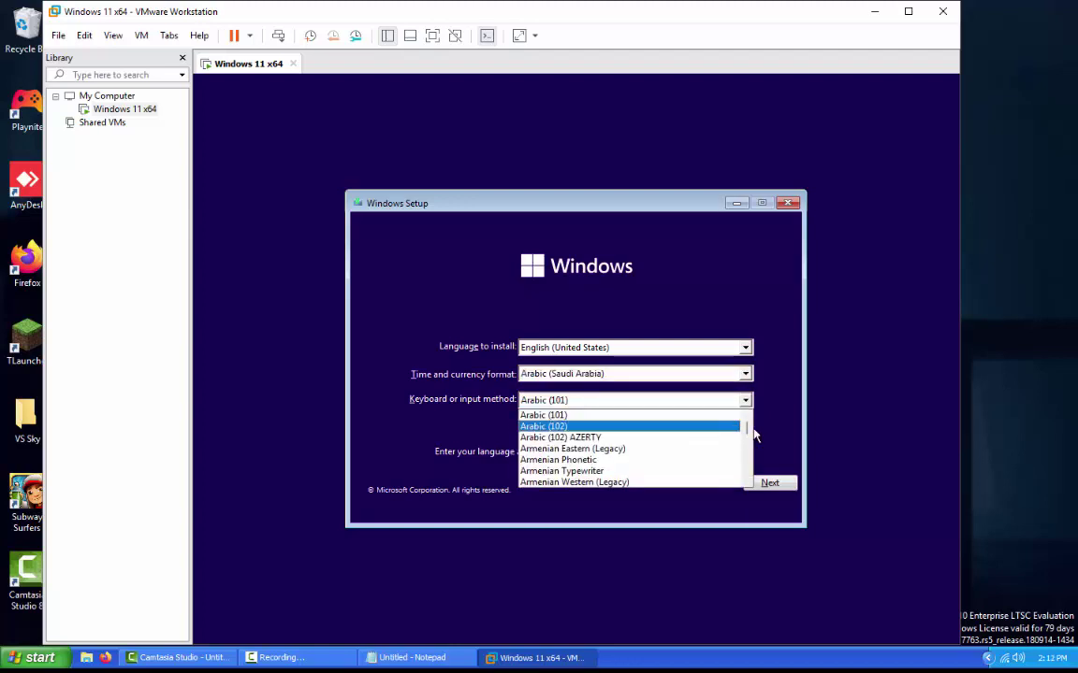
pyautogui.moveTo(747, 433); pyautogui.dragTo(750, 470)
pyautogui.scroll(1, 674, 459)
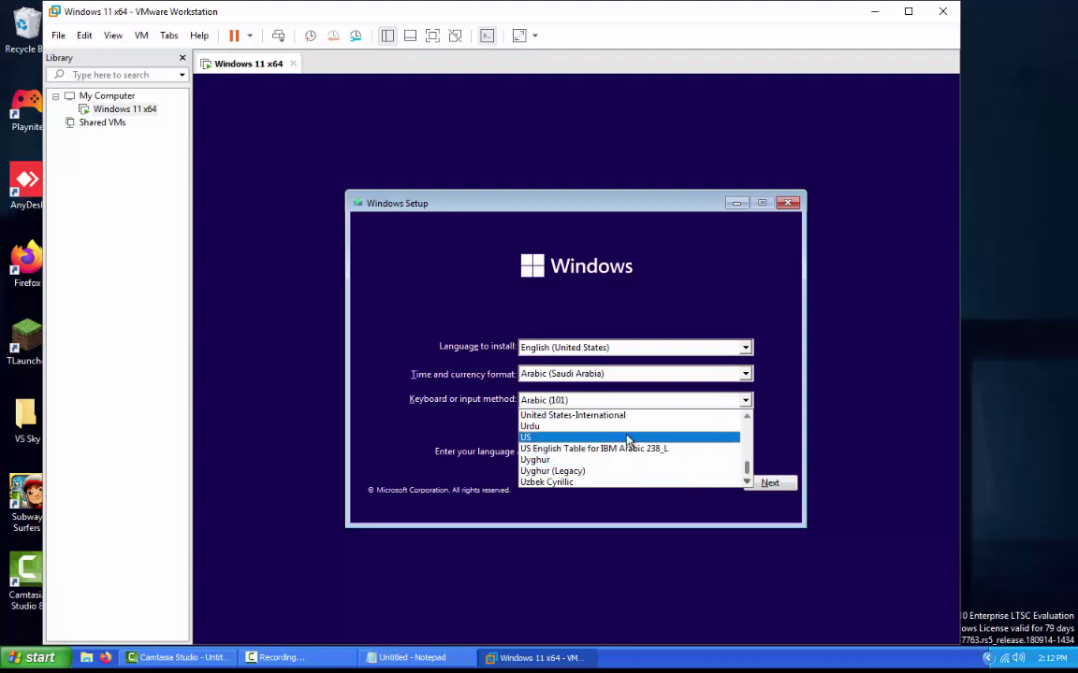
pyautogui.click(631, 440)
pyautogui.click(769, 483)
pyautogui.click(608, 372)
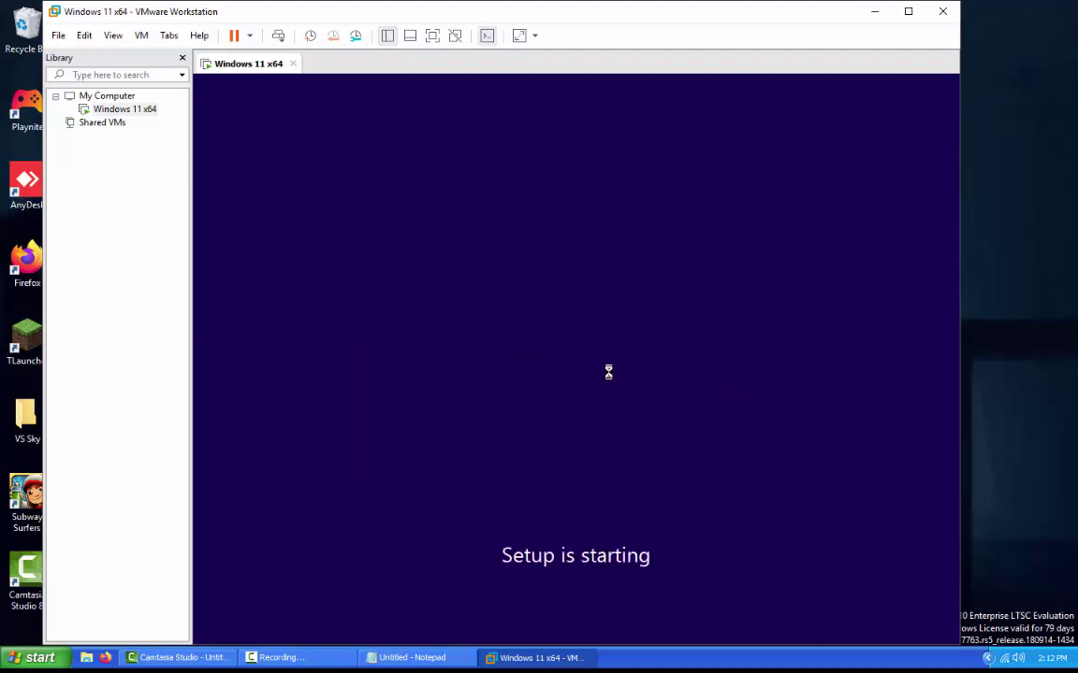
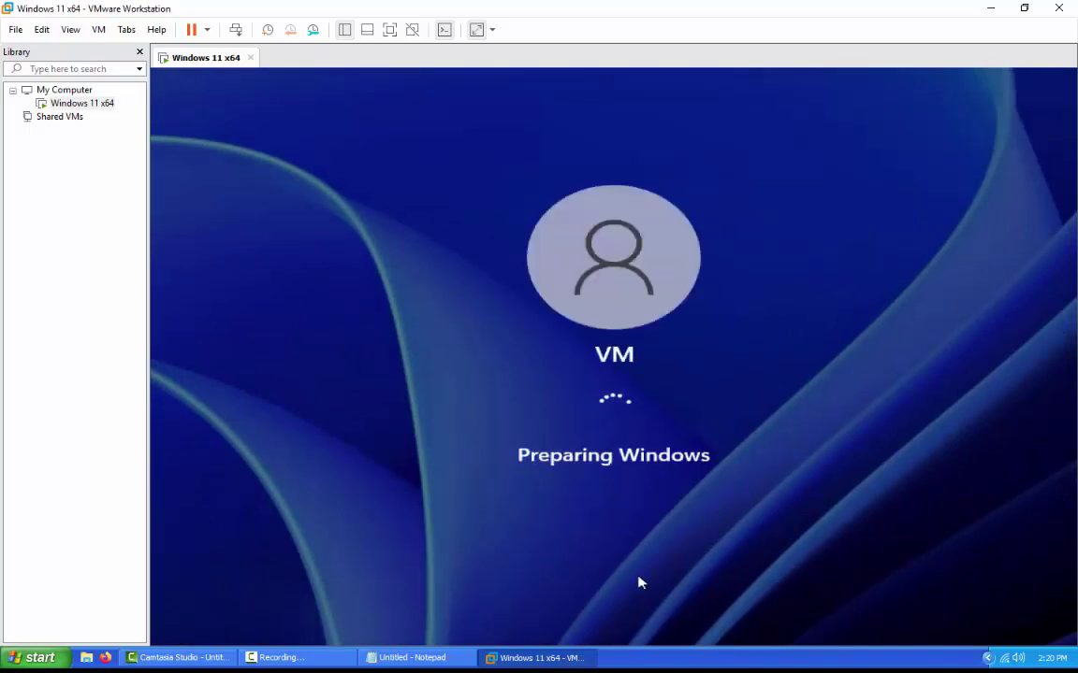
# Open Task Manager from the guest's security options screen, expand it to full details, close it and return to the virtual machine.
pyautogui.hotkey('ctrl', 'alt', 'Delete')
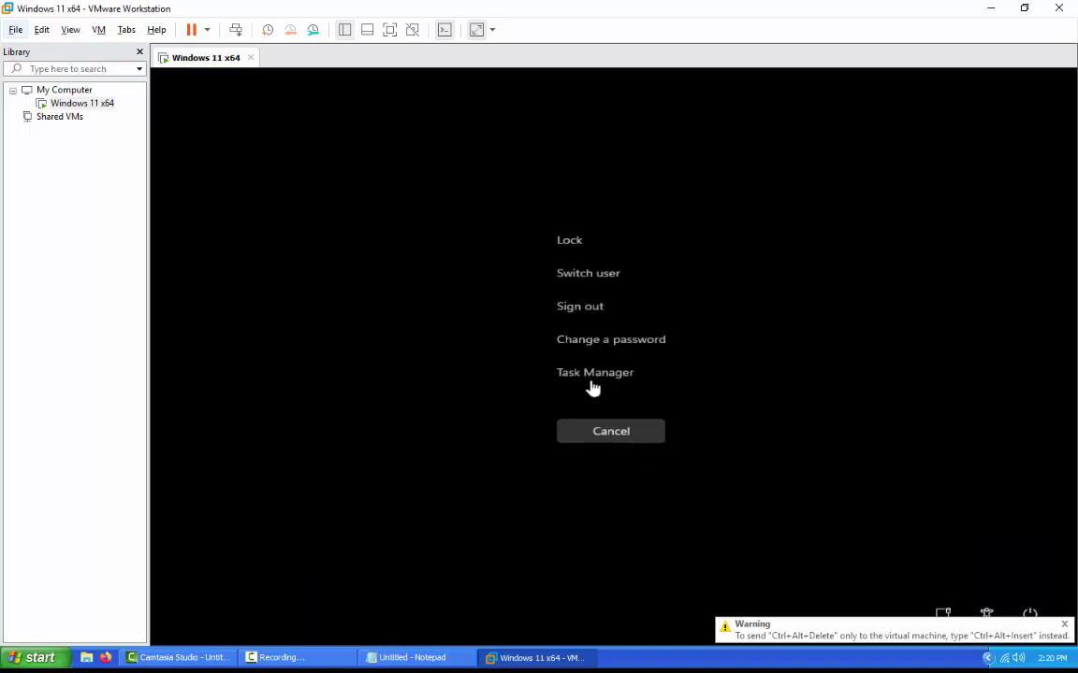
pyautogui.click(585, 428)
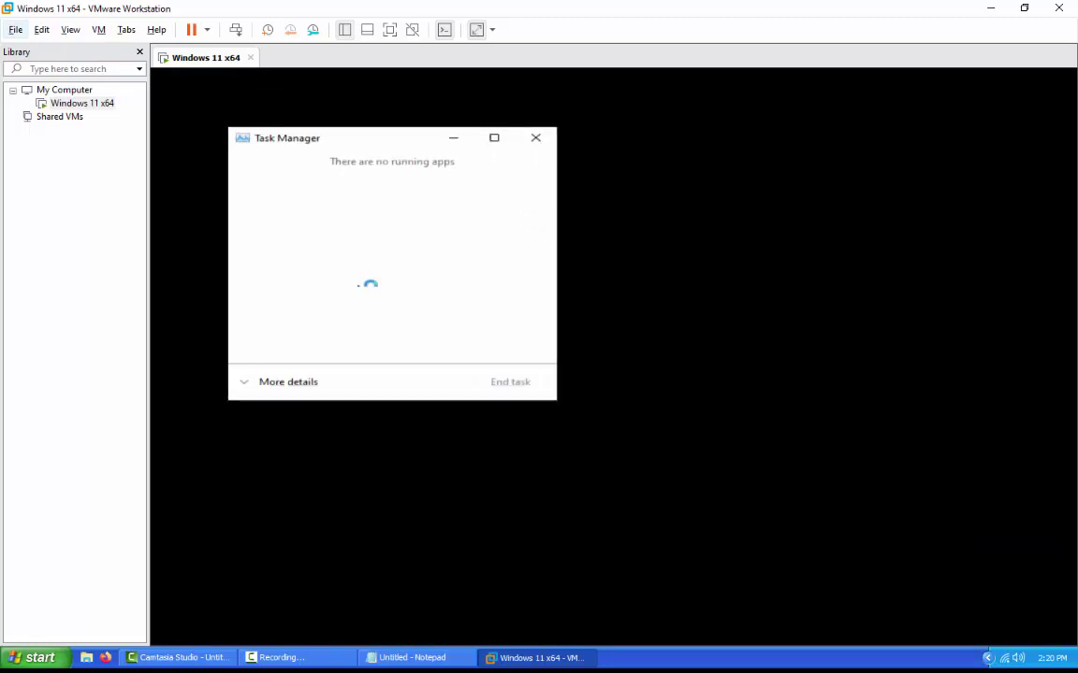
pyautogui.click(288, 381)
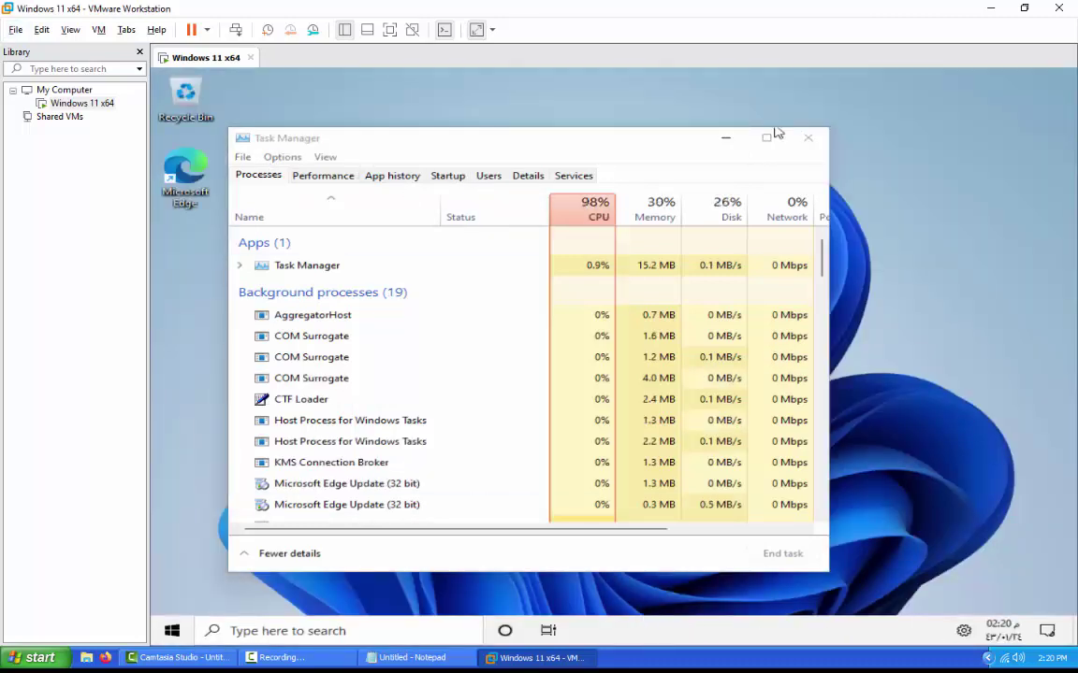
pyautogui.click(807, 138)
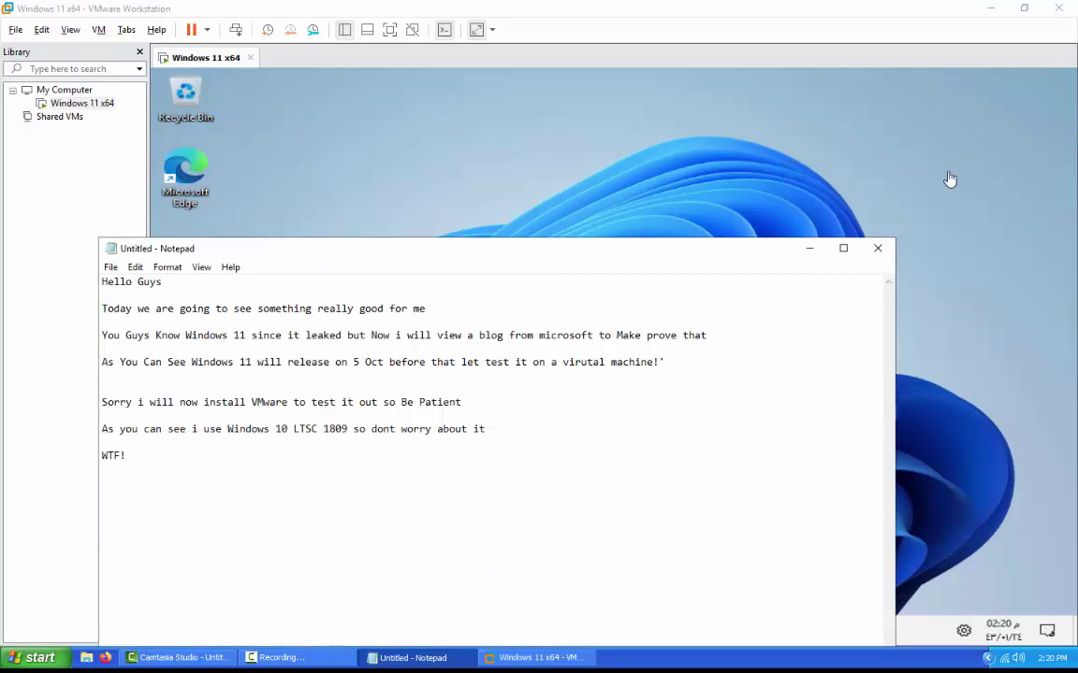
pyautogui.click(734, 224)
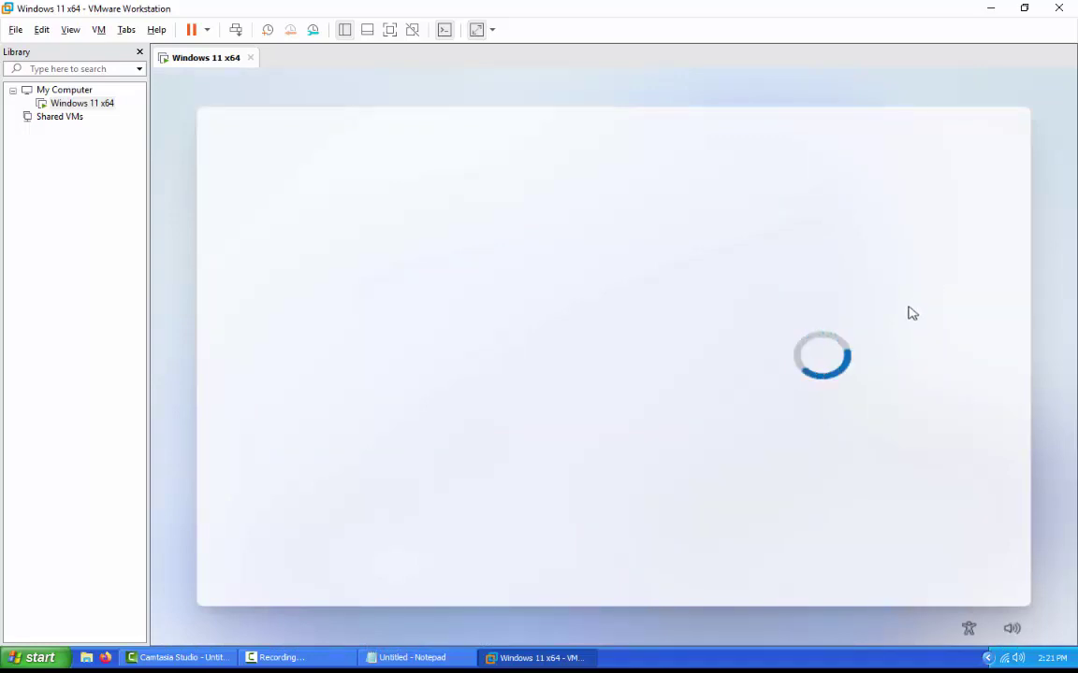
# Turn off all the device privacy settings, including Find my device, Tailored experiences and Advertising ID, with diagnostic data at Required only, and accept them.
pyautogui.click(707, 348)
pyautogui.scroll(-1, 700, 379)
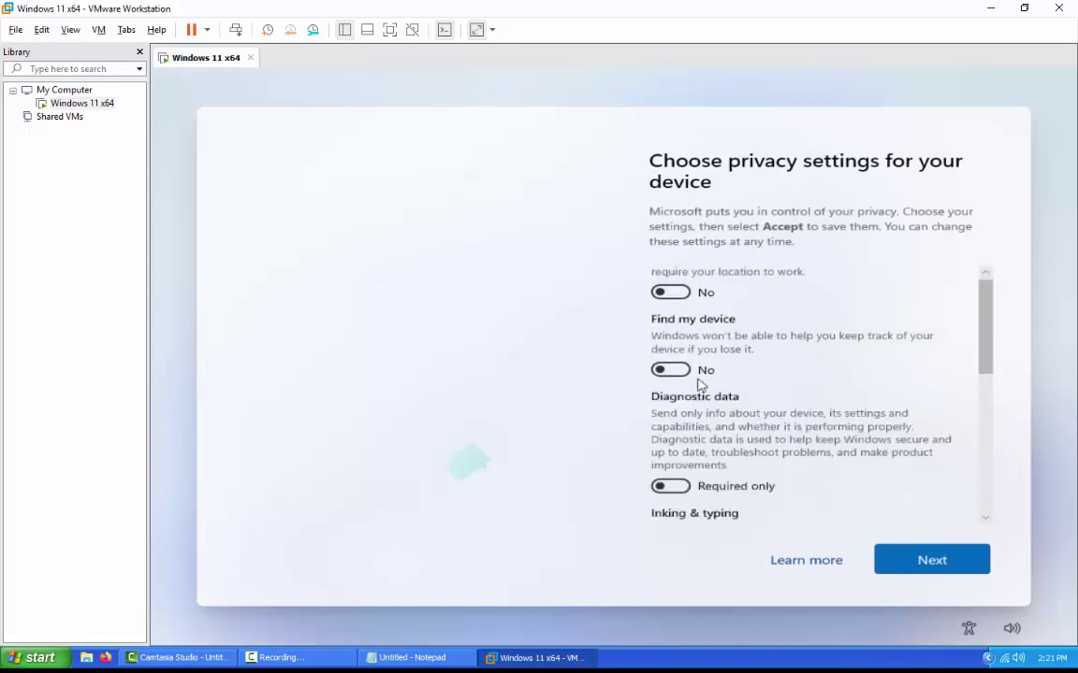
pyautogui.scroll(-5, 700, 383)
pyautogui.click(692, 432)
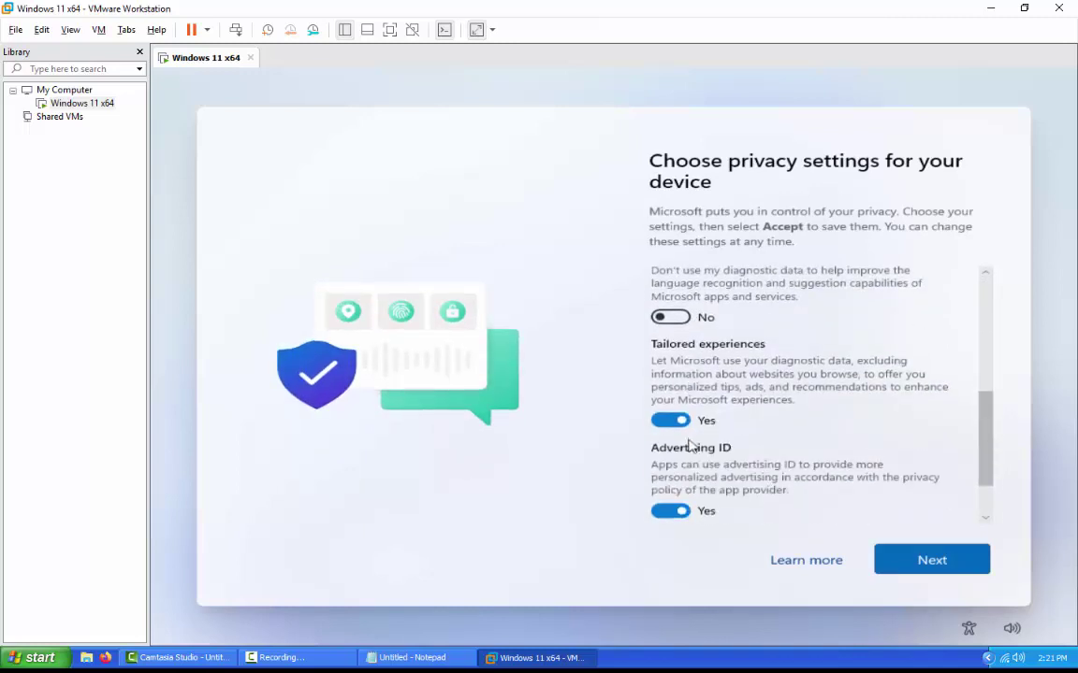
pyautogui.click(670, 420)
pyautogui.click(671, 479)
pyautogui.click(671, 473)
pyautogui.click(672, 479)
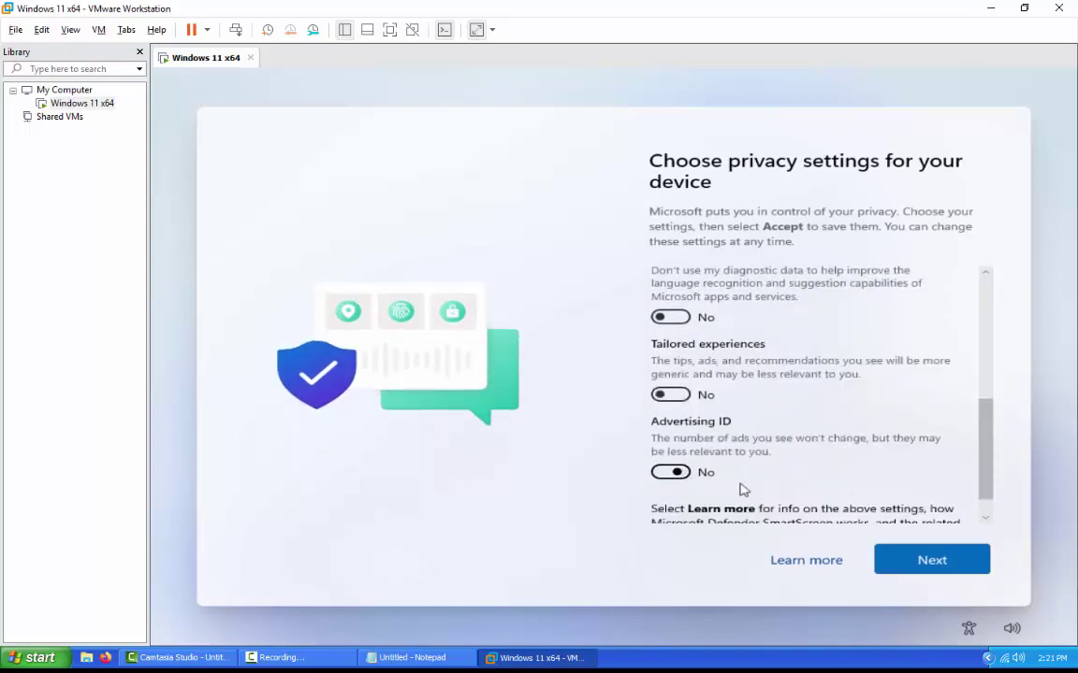
pyautogui.click(880, 558)
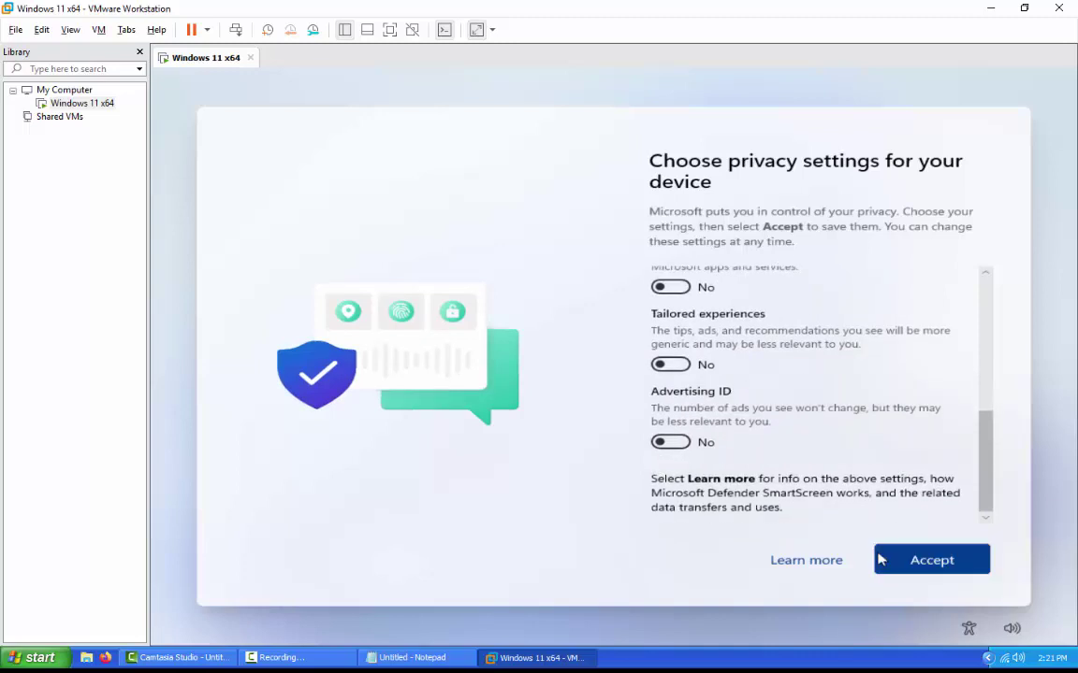
pyautogui.click(914, 558)
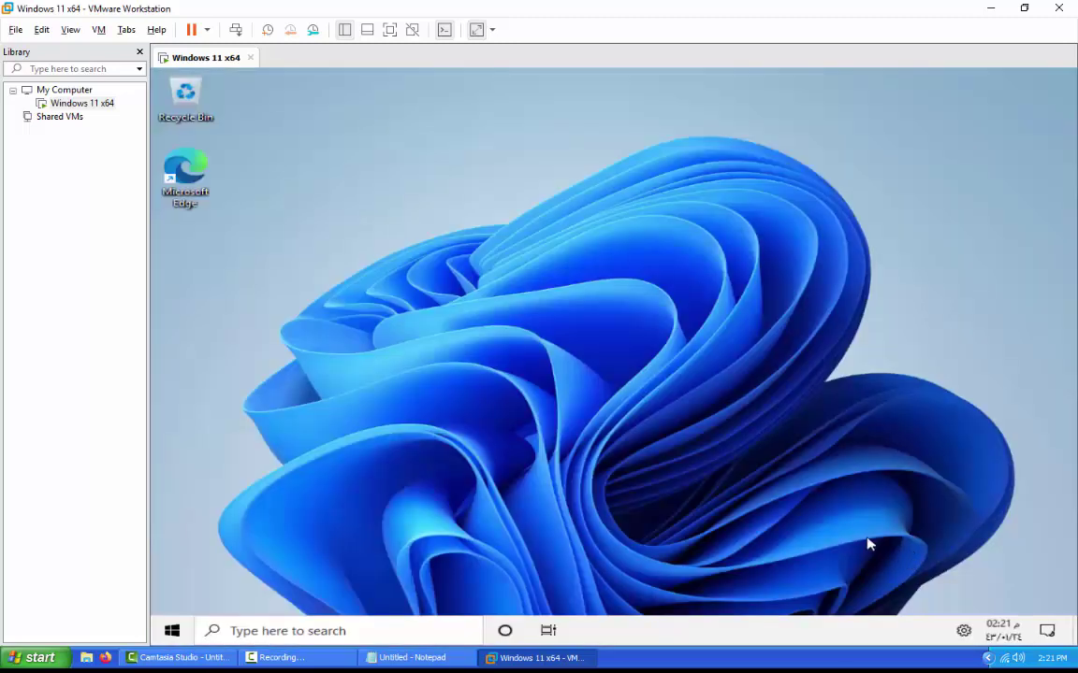
# Try out search and the Start menu on the new Windows desktop and check the network connection status.
pyautogui.click(308, 640)
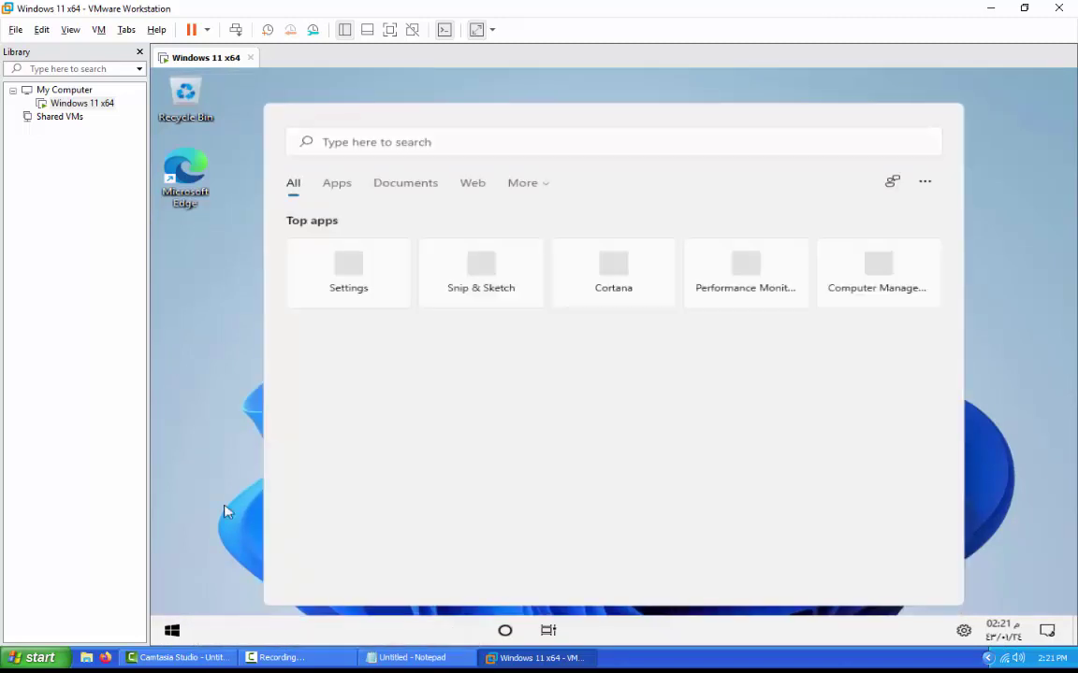
pyautogui.click(171, 633)
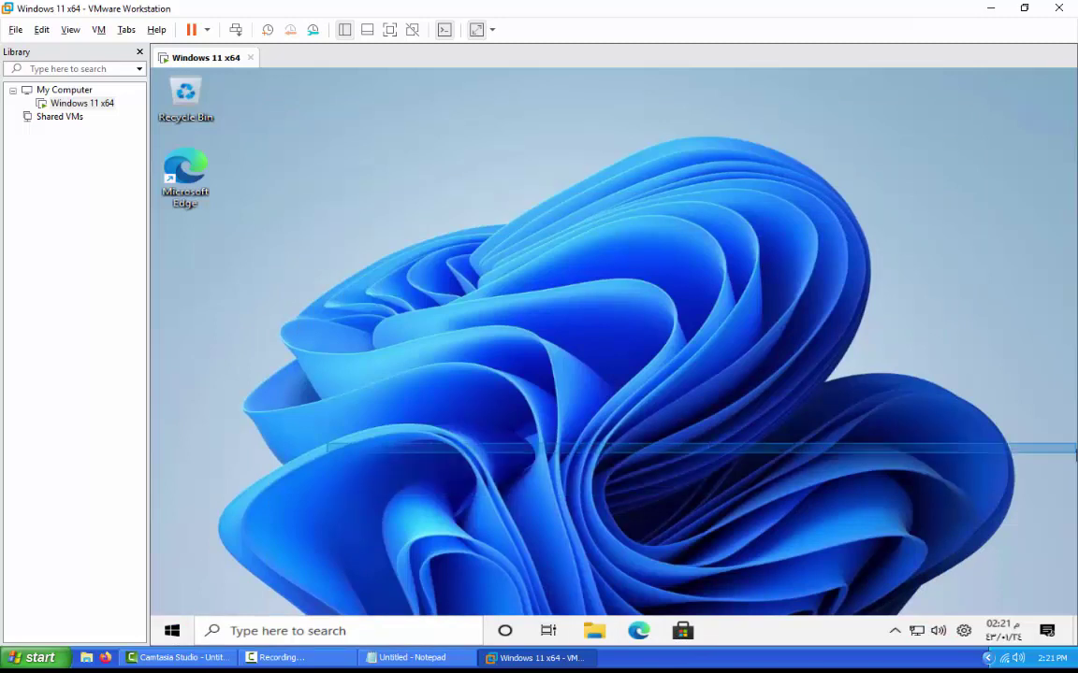
pyautogui.moveTo(325, 441); pyautogui.dragTo(558, 253)
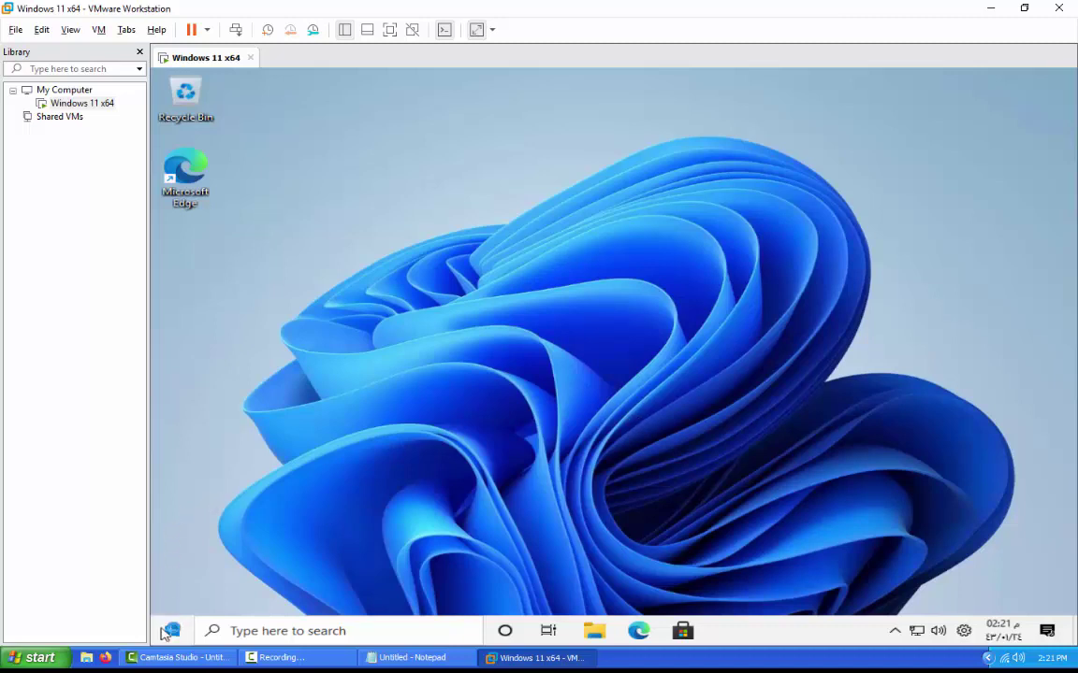
pyautogui.click(917, 630)
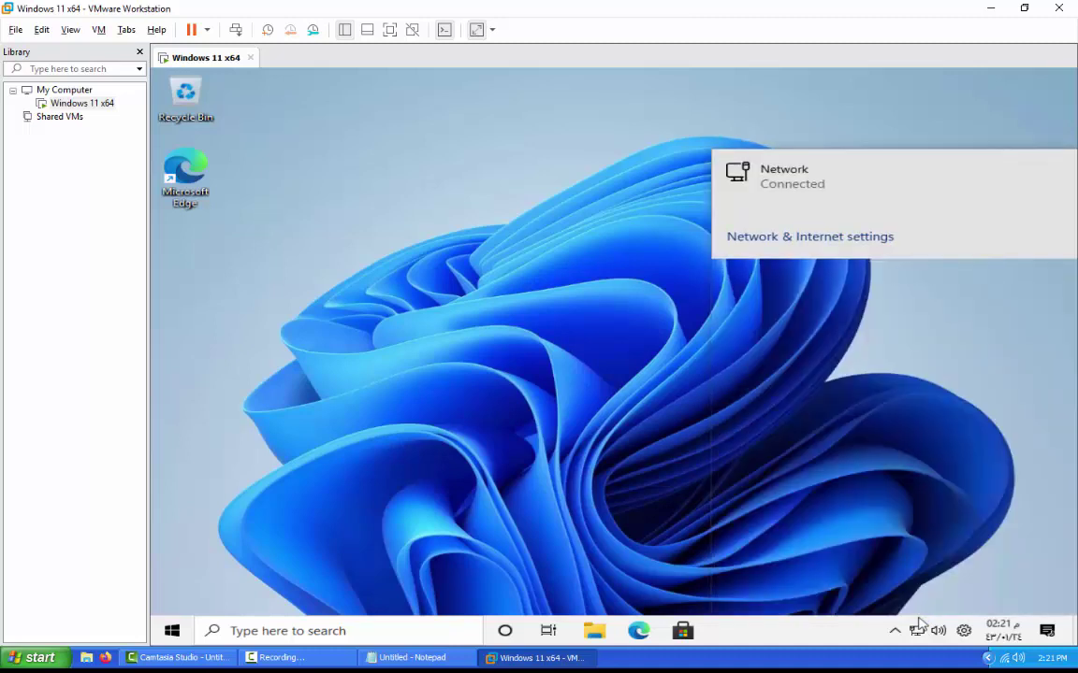
pyautogui.click(630, 491)
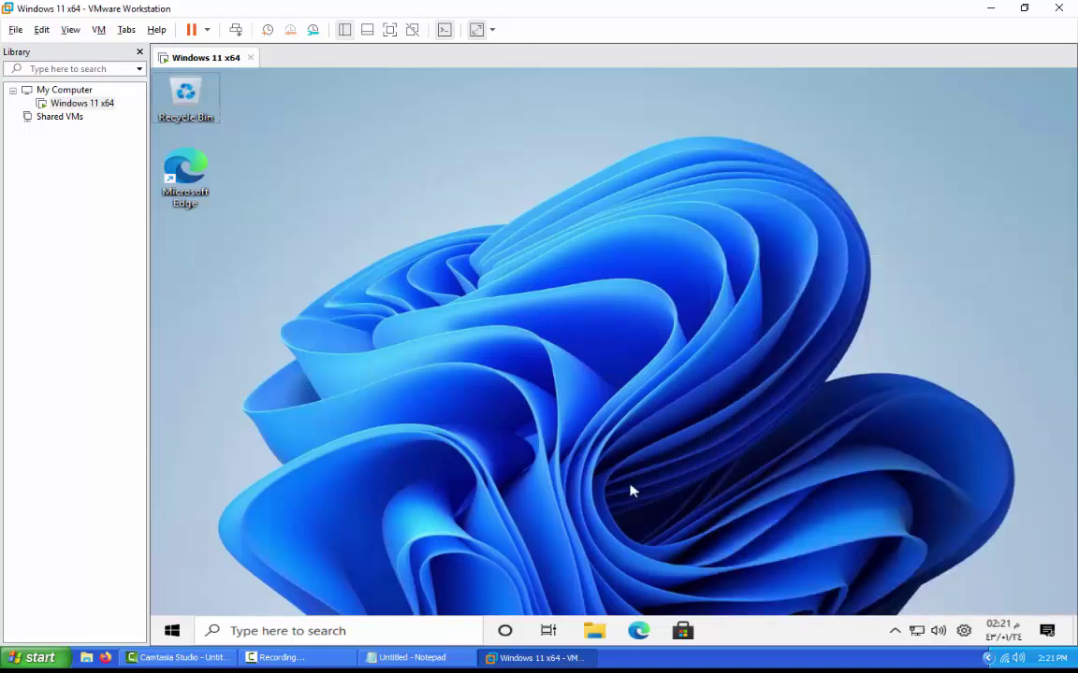
# Restart the Windows Explorer process from the guest's Task Manager, and close Task Manager.
pyautogui.rightClick(736, 635)
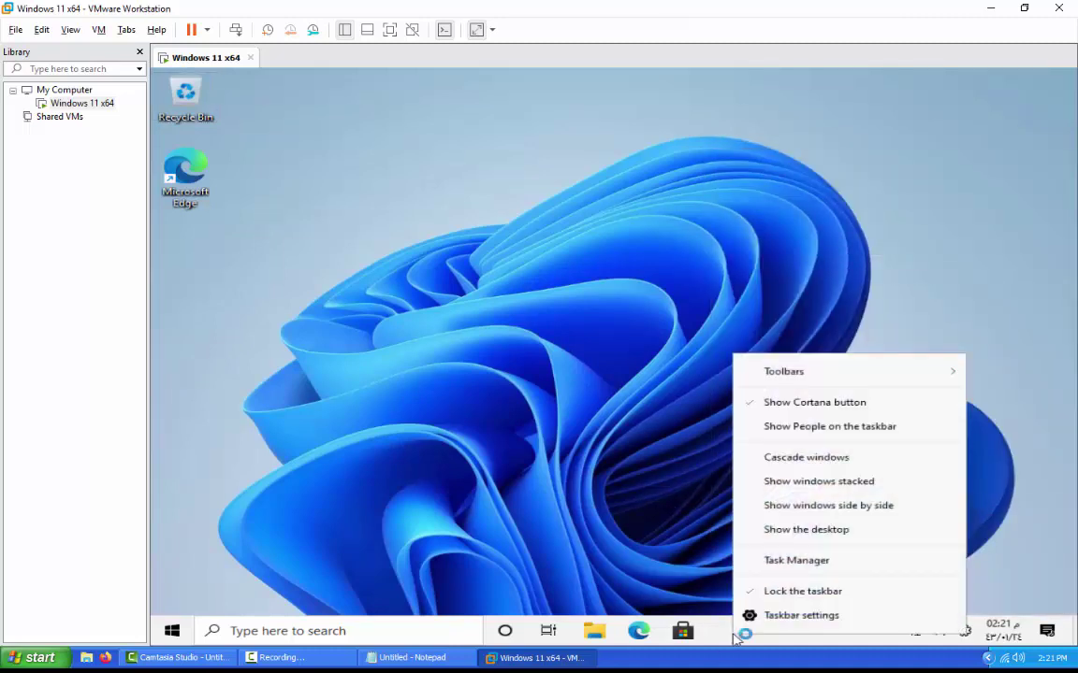
pyautogui.click(767, 562)
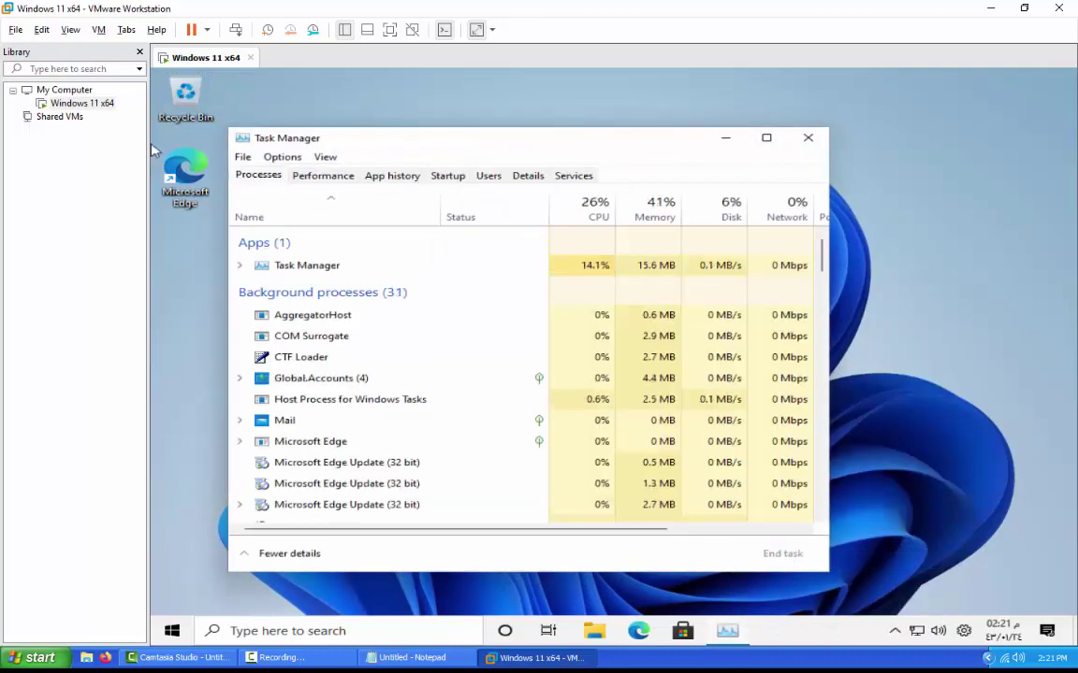
pyautogui.click(242, 156)
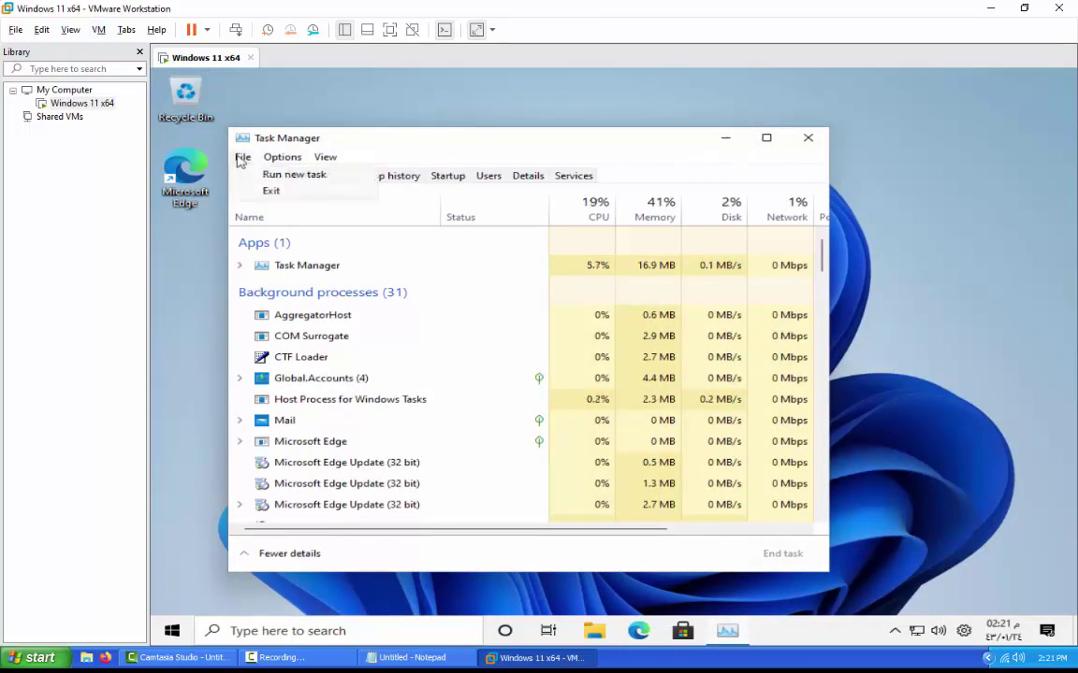
pyautogui.click(251, 176)
pyautogui.click(456, 312)
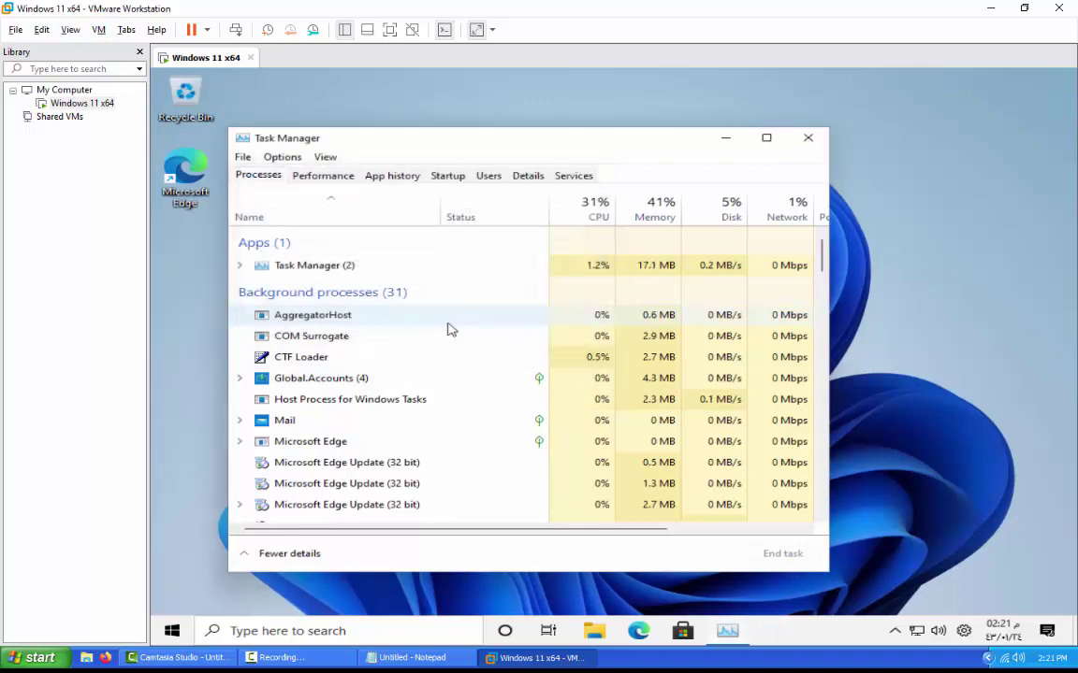
pyautogui.scroll(-5, 449, 383)
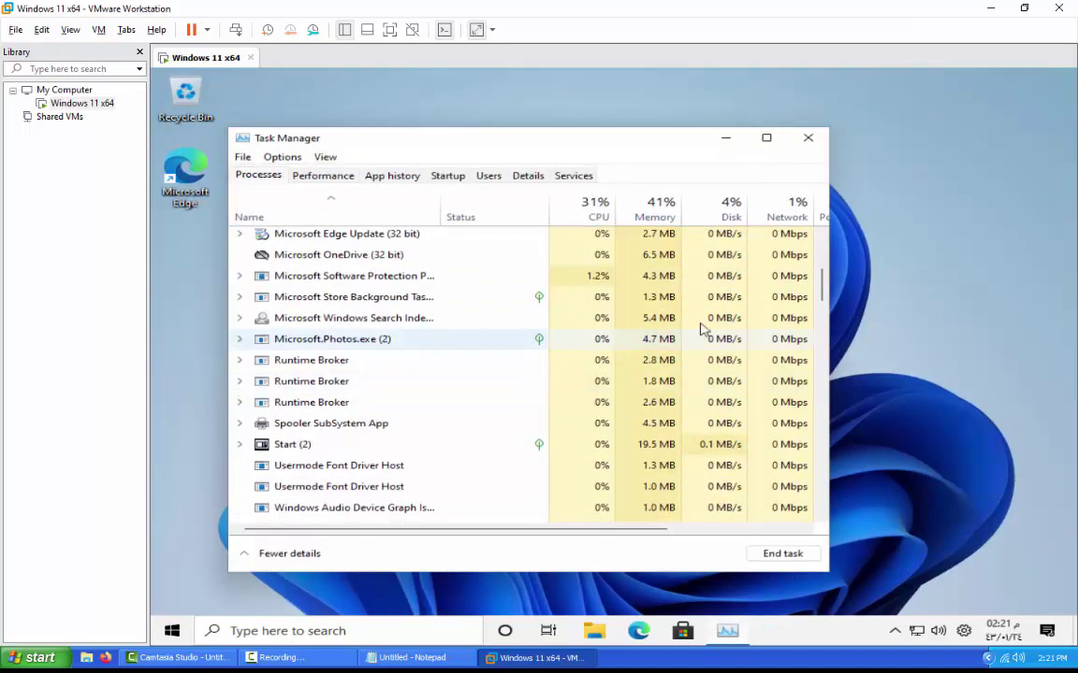
pyautogui.moveTo(823, 301); pyautogui.dragTo(839, 533)
pyautogui.click(690, 407)
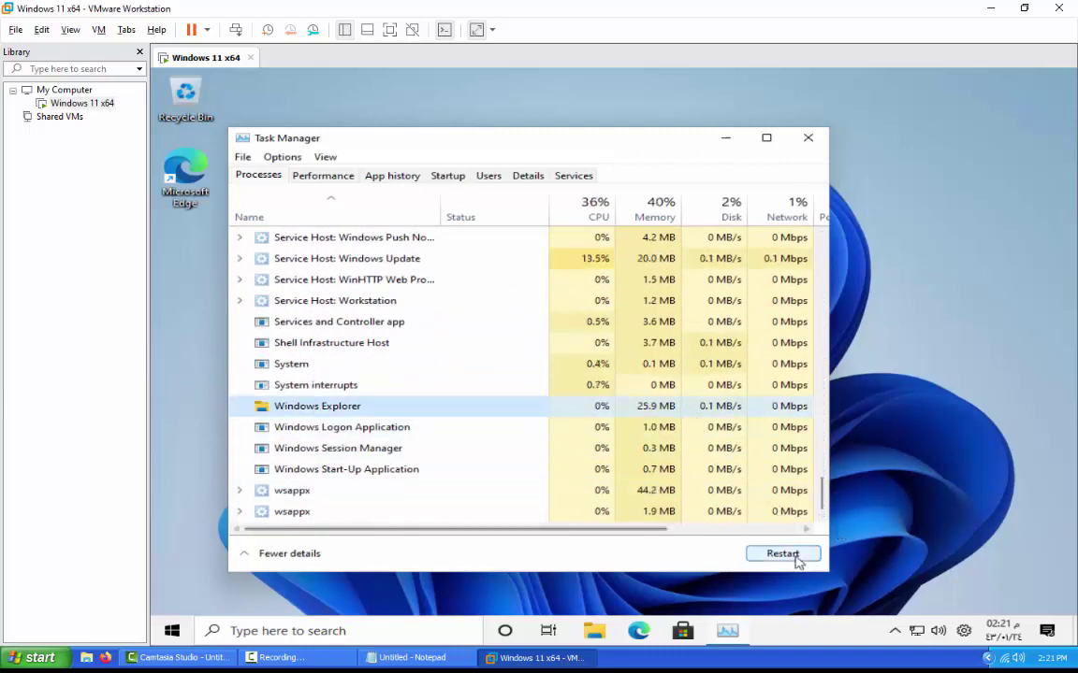
pyautogui.click(798, 555)
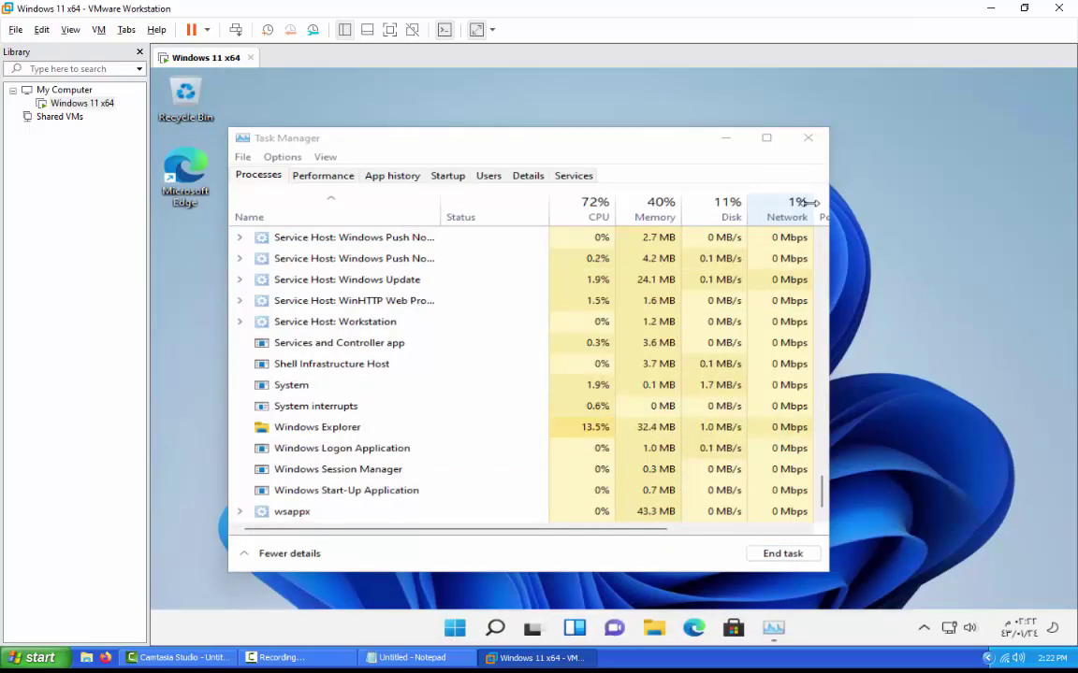
pyautogui.click(807, 139)
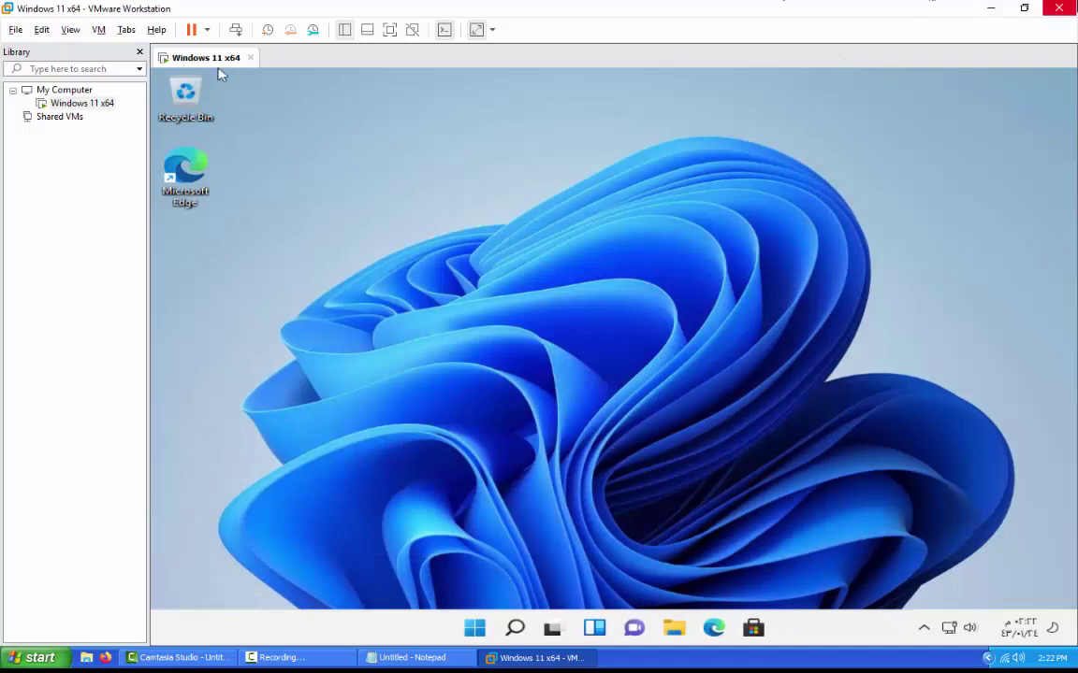
# Exit VMware Workstation and power off the running virtual machine.
pyautogui.click(1066, 9)
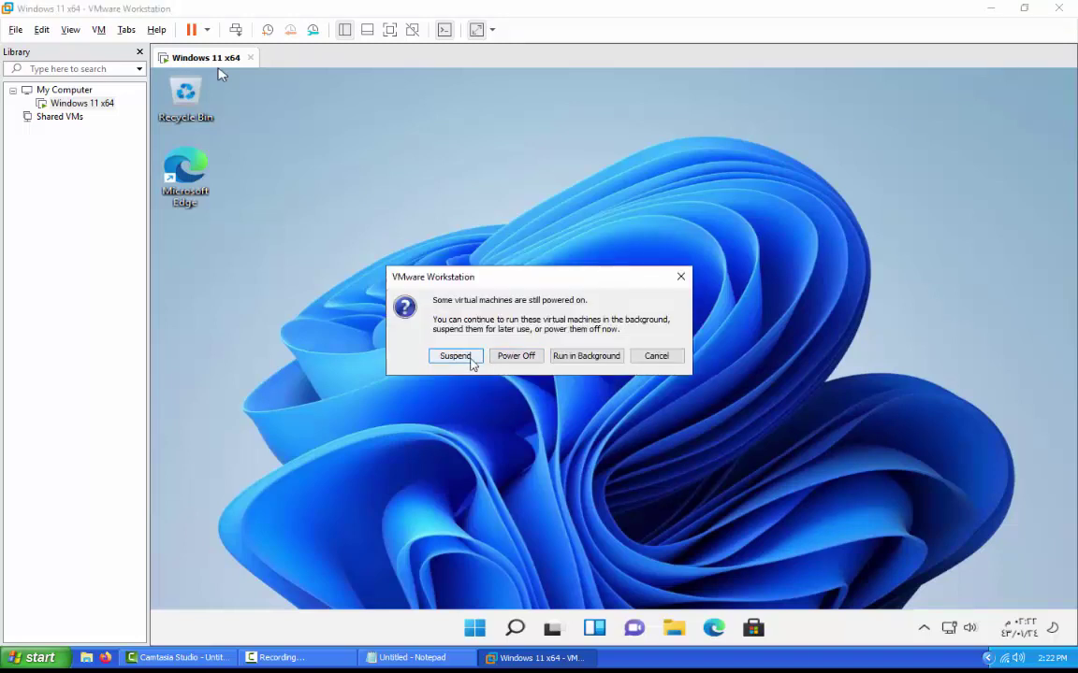
pyautogui.click(527, 360)
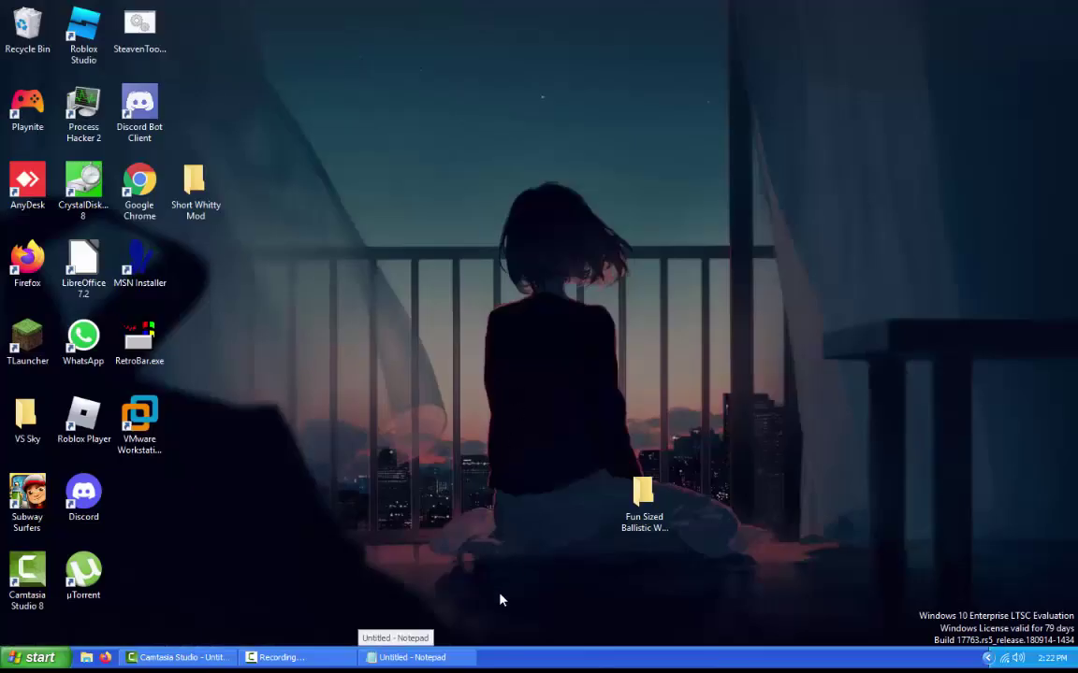
# Switch to Notepad, add "So thanks for watching and Please Subscribe it will help me a lot!" and close it without saving.
pyautogui.click(411, 657)
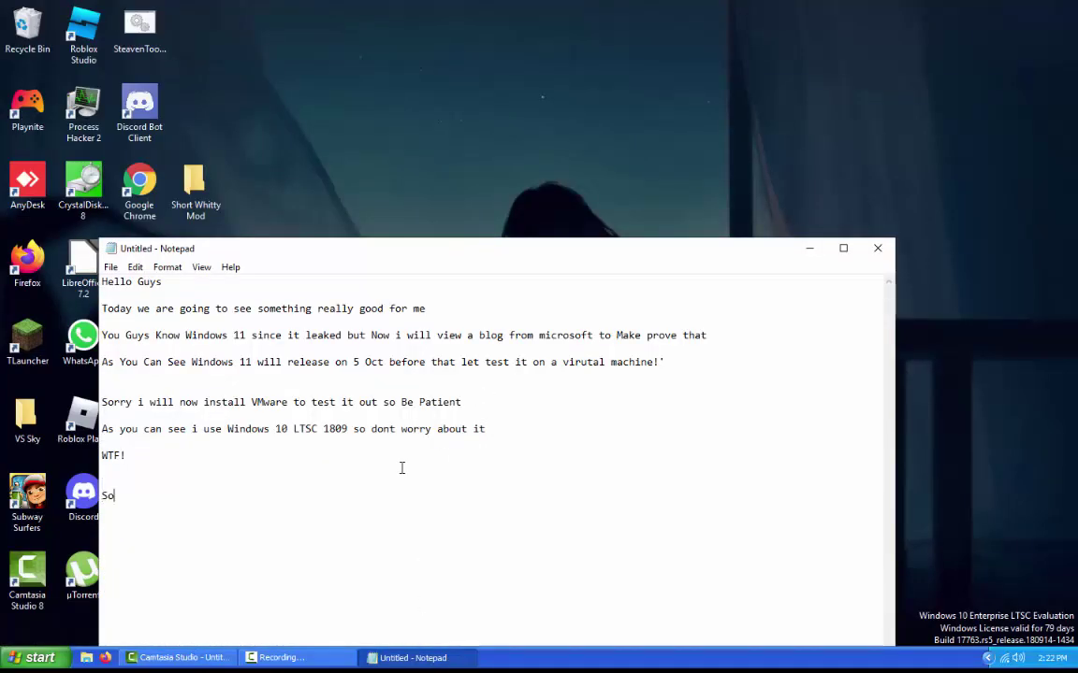
pyautogui.write('So  thanks for watch')
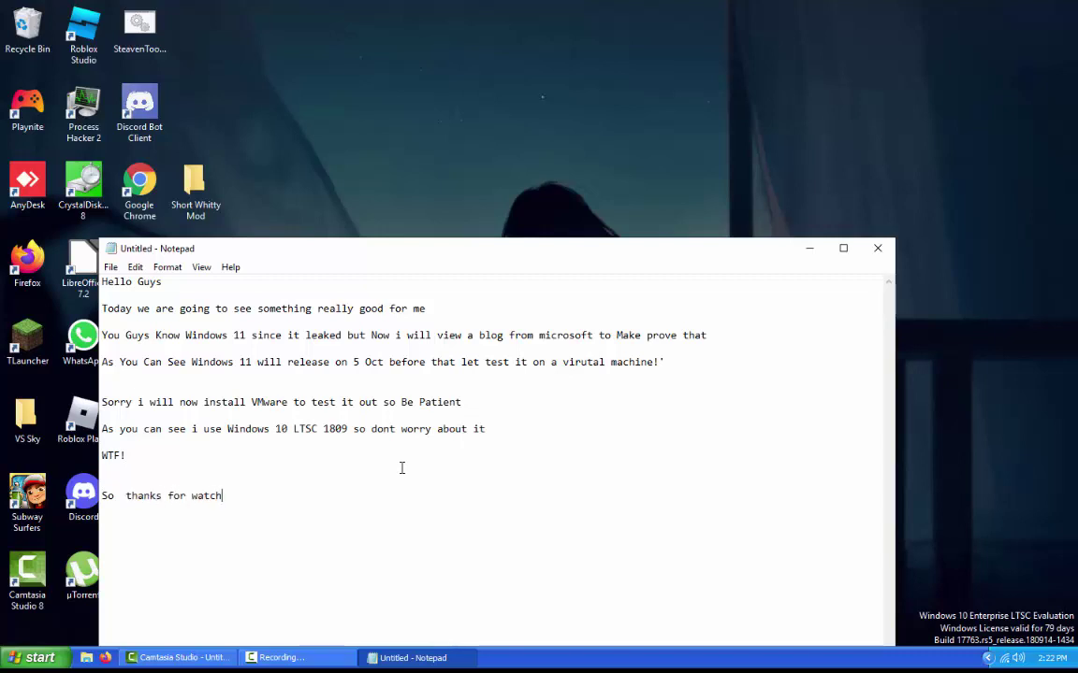
pyautogui.write('ing and Please Subsc')
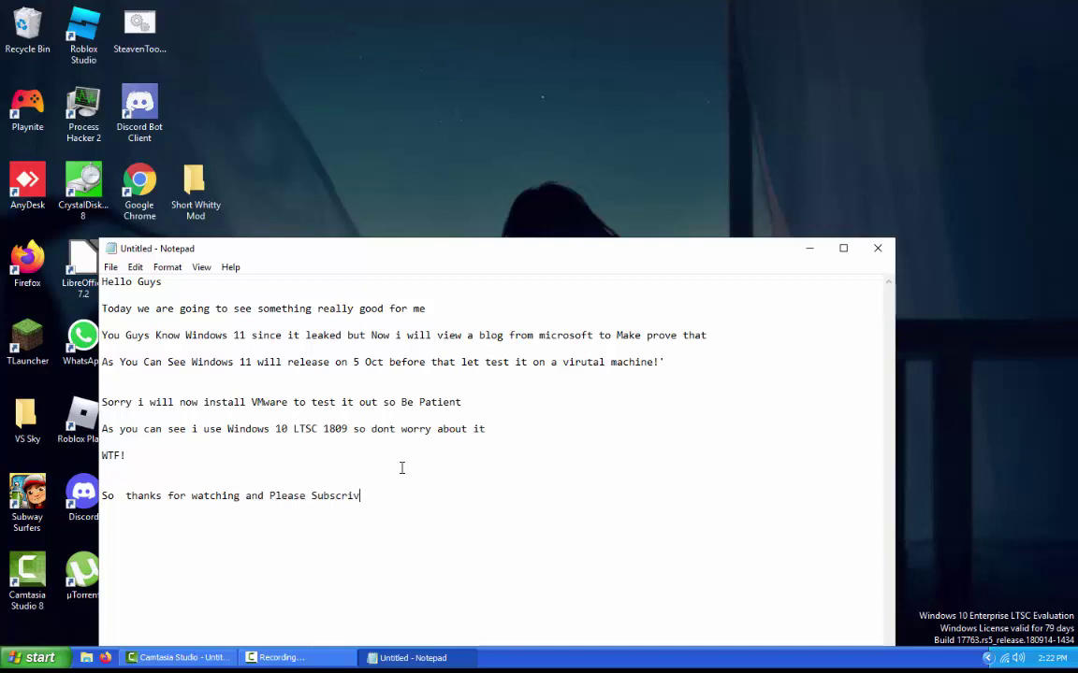
pyautogui.write('ribe it will help me a lot!')
pyautogui.hotkey('alt', 'F4')
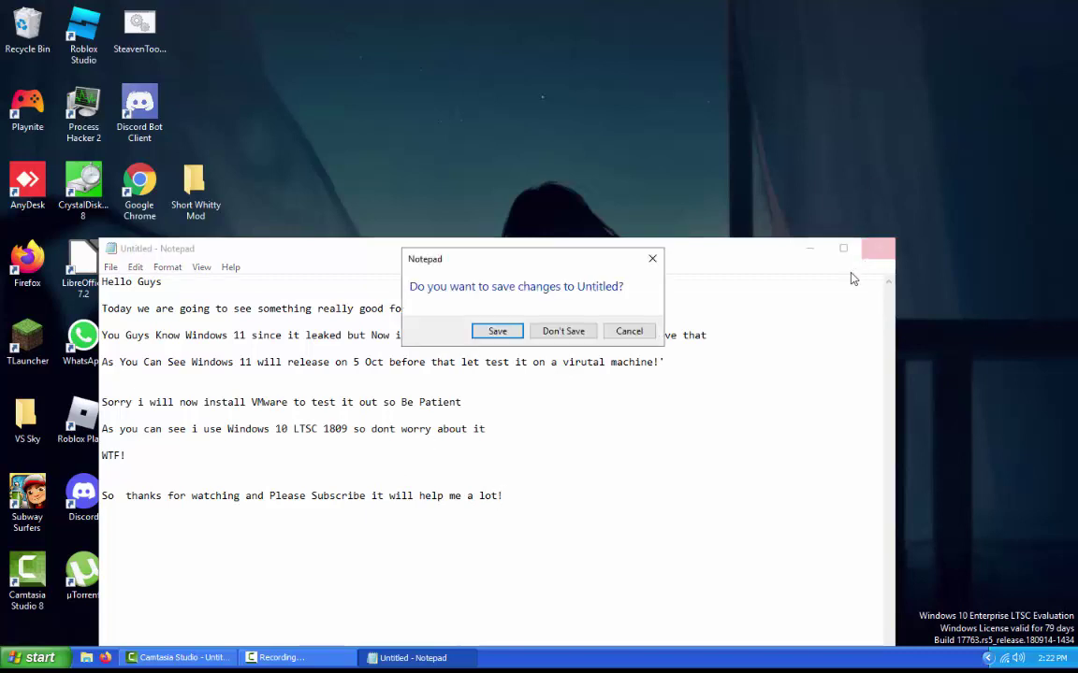
pyautogui.click(564, 332)
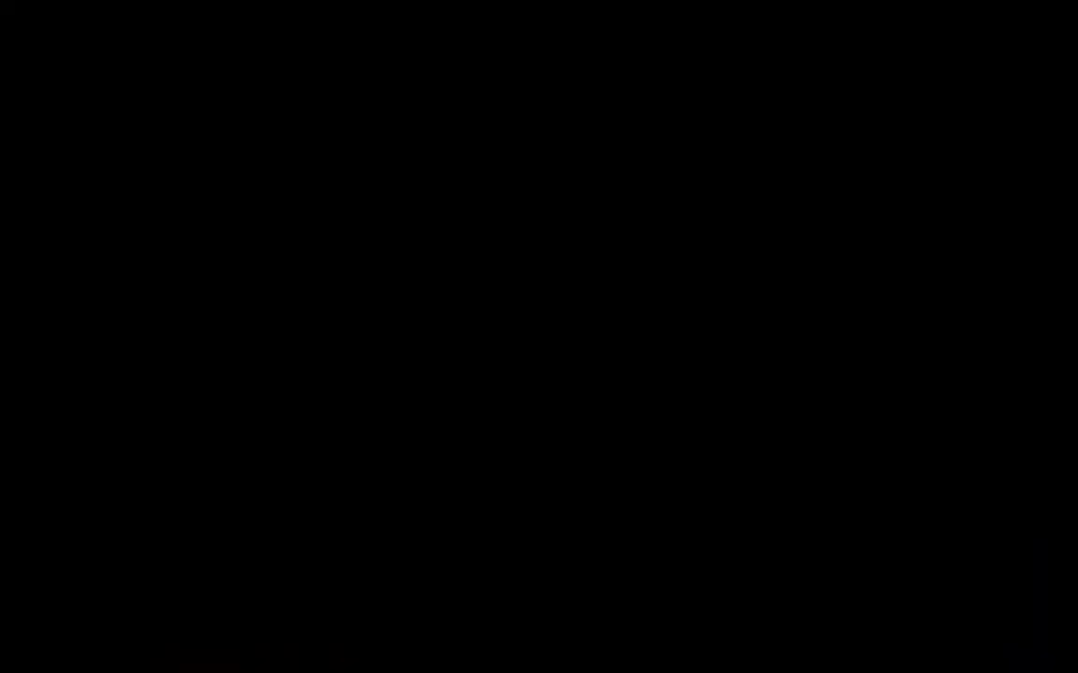